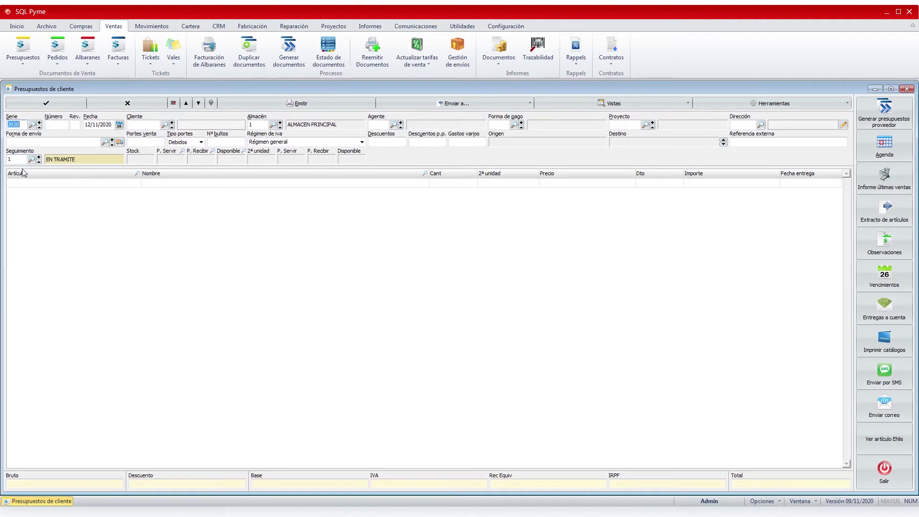
# Check the available document series for the quote and set its date to 10/11/2020.
pyautogui.click(31, 124)
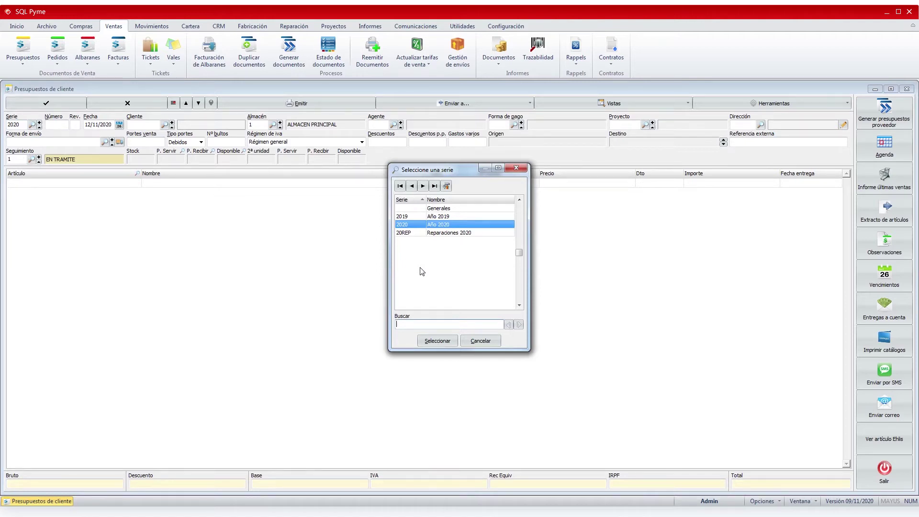
pyautogui.click(491, 341)
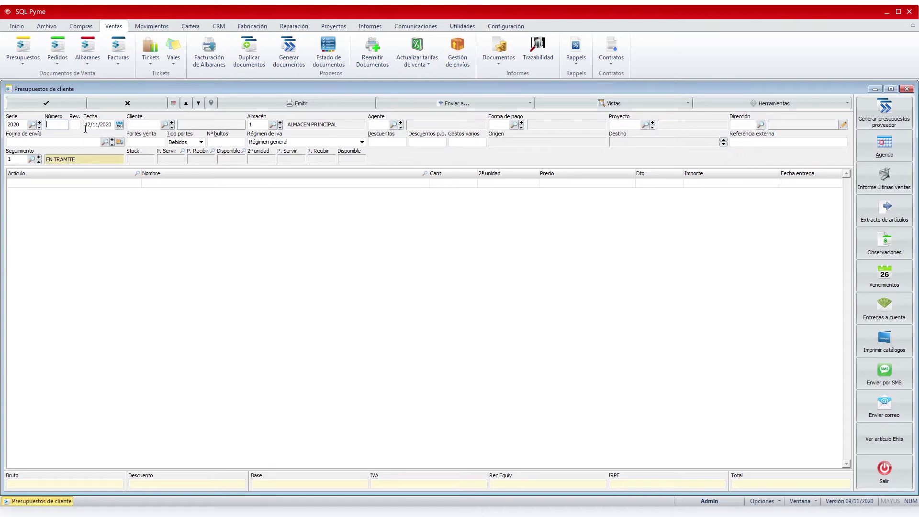
pyautogui.moveTo(86, 125); pyautogui.dragTo(113, 125)
pyautogui.click(119, 124)
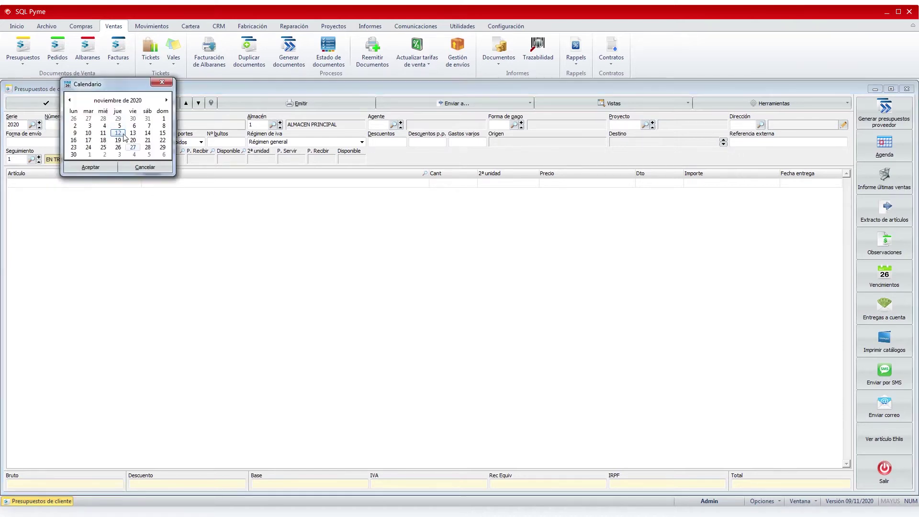
pyautogui.click(159, 168)
pyautogui.moveTo(111, 126); pyautogui.dragTo(86, 125)
pyautogui.write('10/11')
pyautogui.press('Tab')
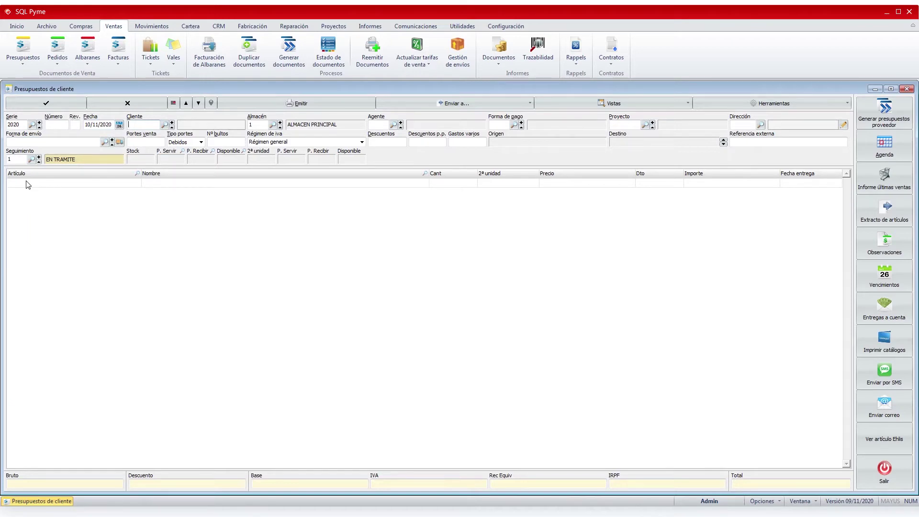
# Search the customer list by trade name for "blanco" and assign the company Blanco Perez to the quote.
pyautogui.click(165, 126)
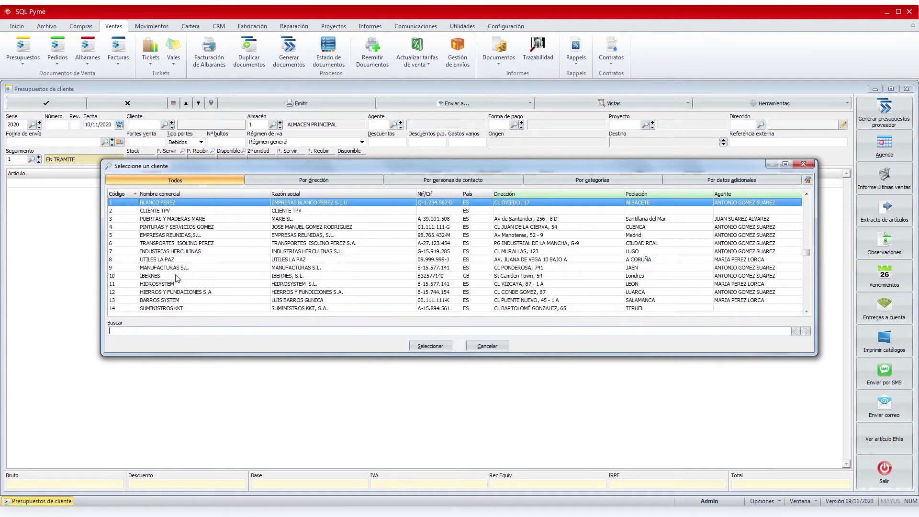
pyautogui.click(197, 194)
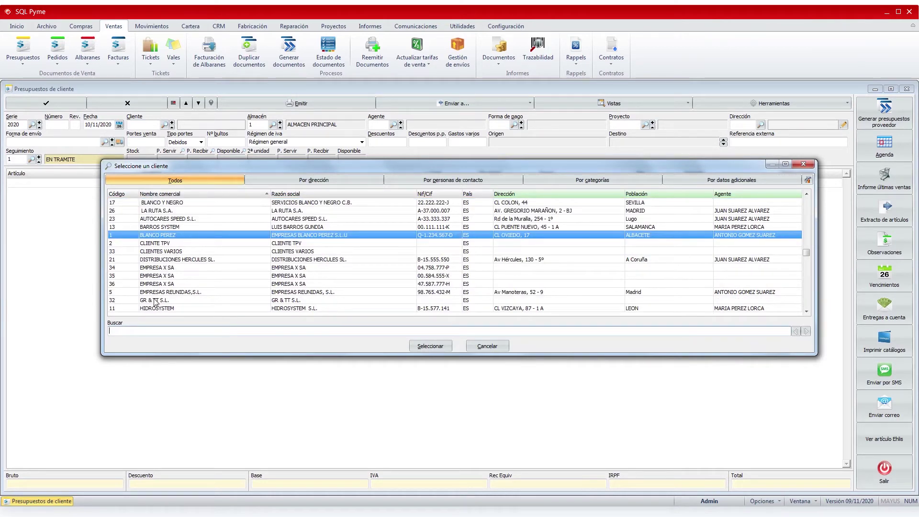
pyautogui.write('blanco')
pyautogui.click(431, 344)
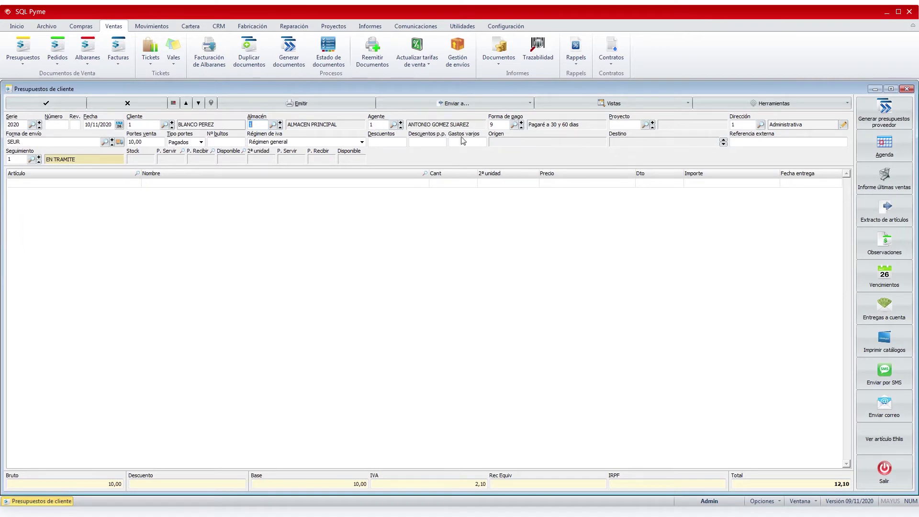
# Review the payment methods available for the quote.
pyautogui.click(492, 124)
pyautogui.click(514, 125)
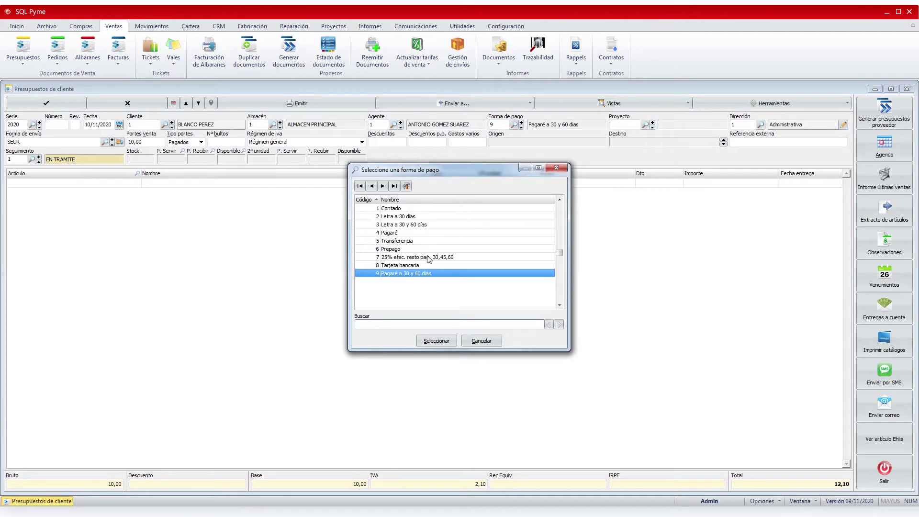
pyautogui.click(492, 339)
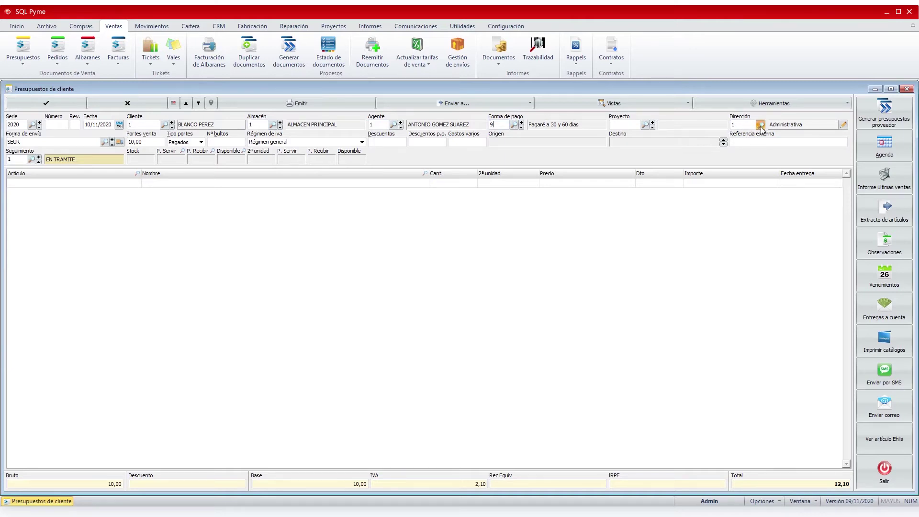
# Set the quote's customer address to Delegación 1.
pyautogui.click(760, 125)
pyautogui.click(332, 225)
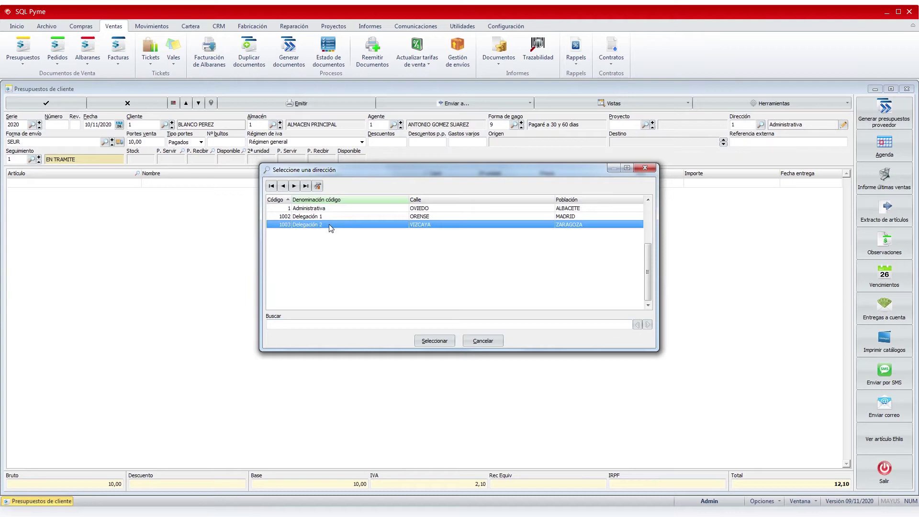
pyautogui.click(334, 218)
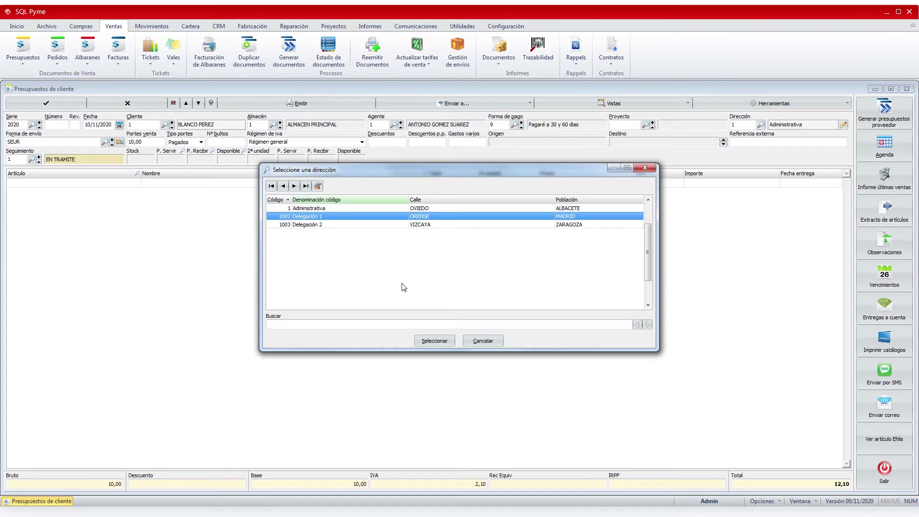
pyautogui.click(430, 338)
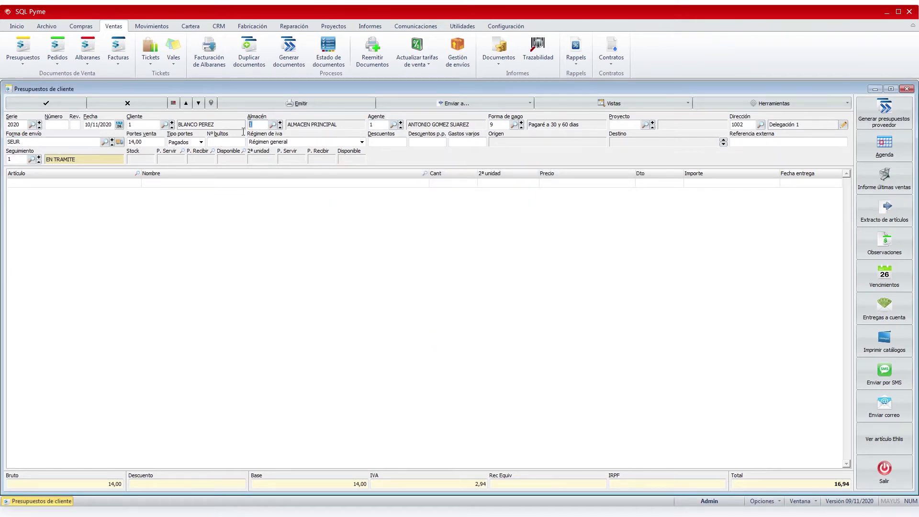
# Look at the blank record form for creating a new customer from the quote's customer field.
pyautogui.click(151, 121)
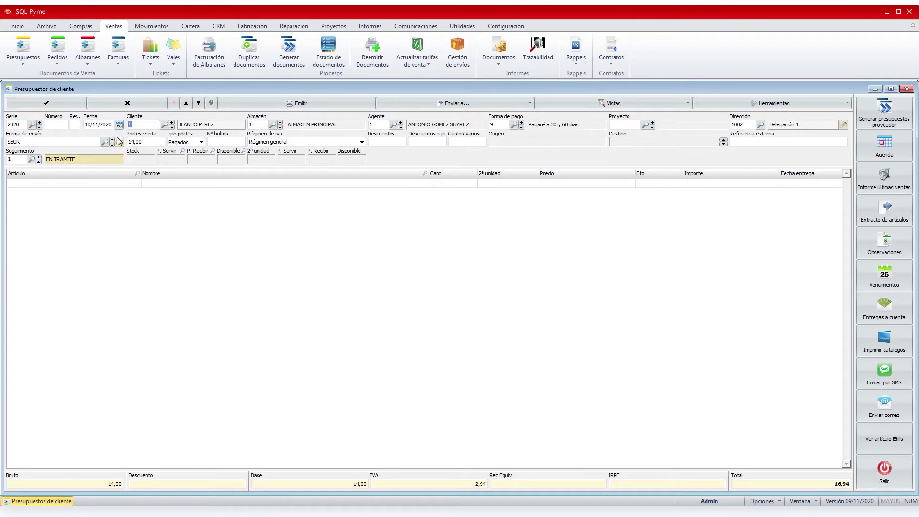
pyautogui.click(173, 125)
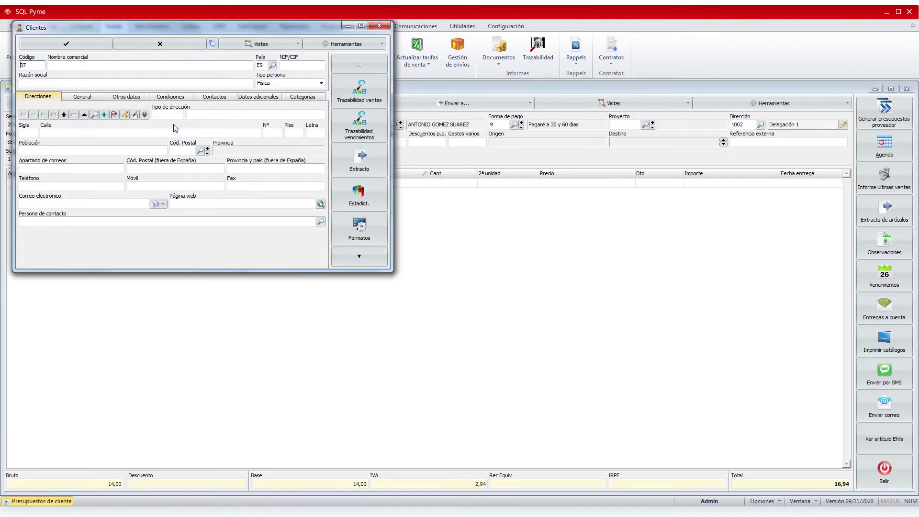
pyautogui.click(143, 44)
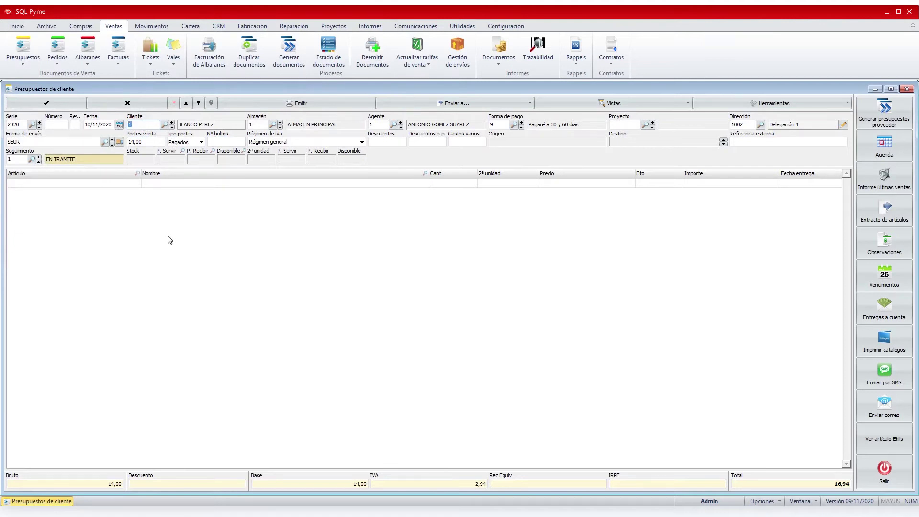
pyautogui.write('33')
pyautogui.press('Tab')
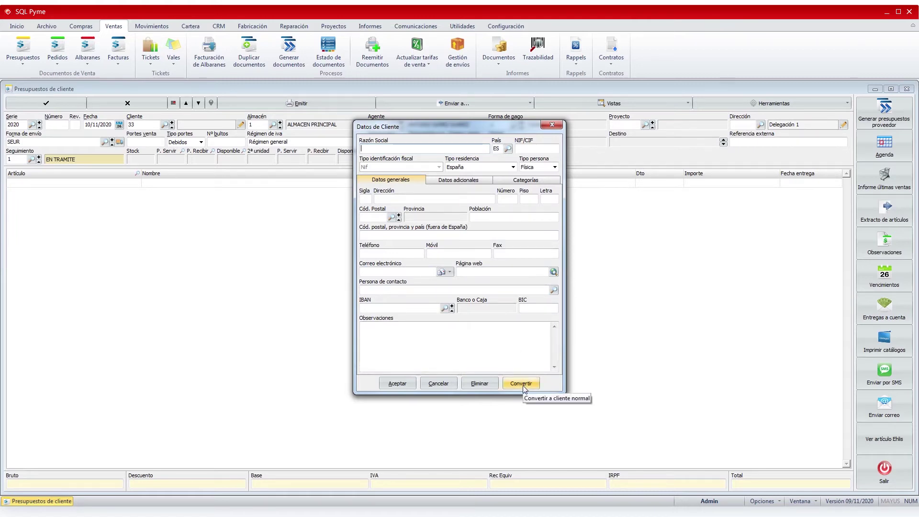
pyautogui.click(439, 383)
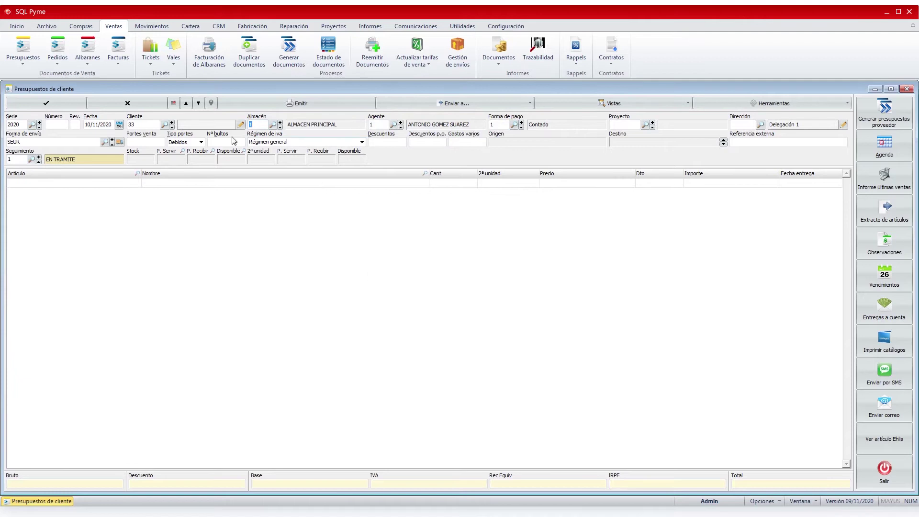
pyautogui.write('1')
pyautogui.press('Tab')
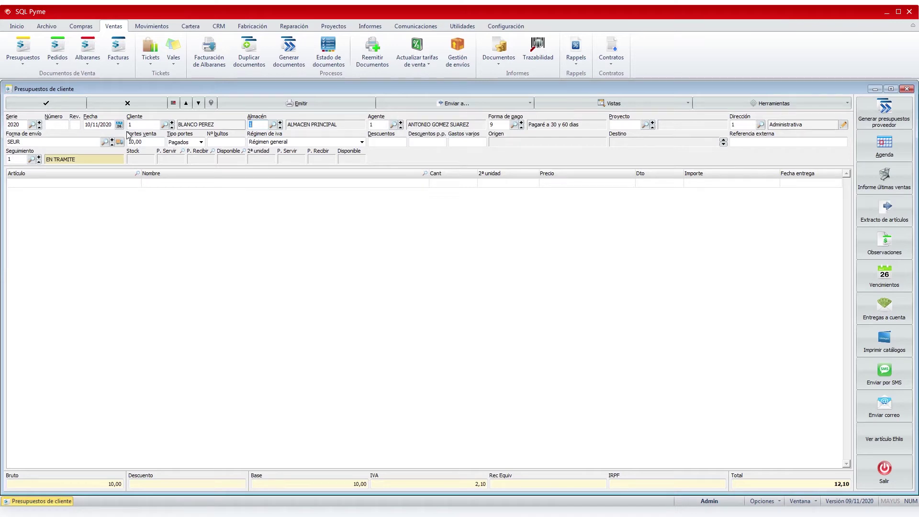
pyautogui.press('Tab')
# Examine the SEUR shipping method's price rates and transport agency settings.
pyautogui.click(118, 142)
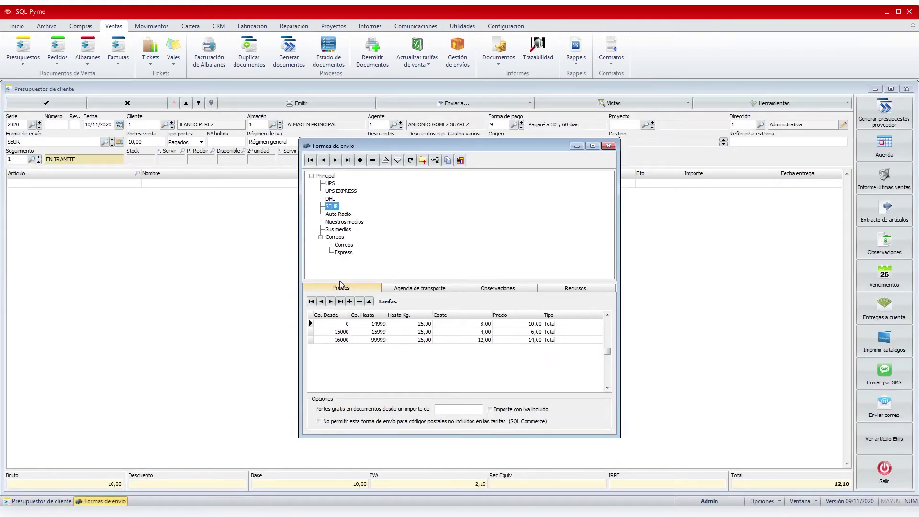
pyautogui.click(449, 288)
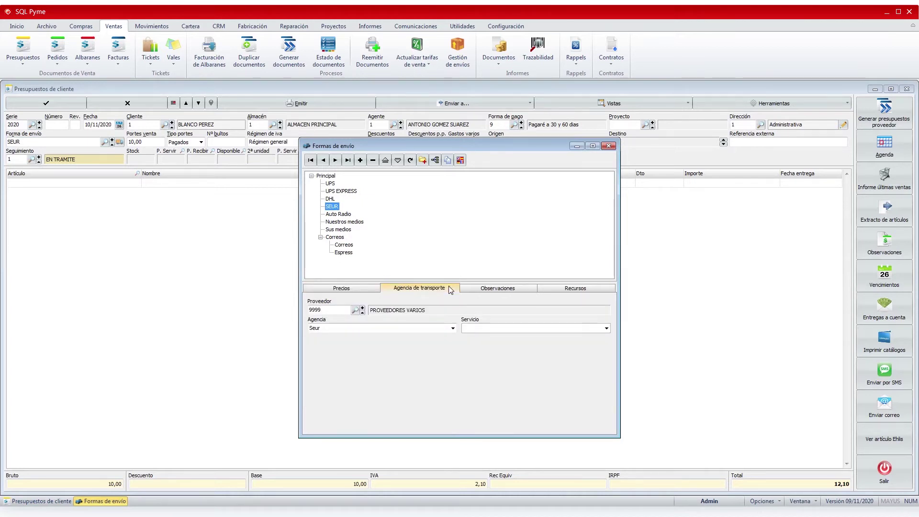
pyautogui.click(608, 146)
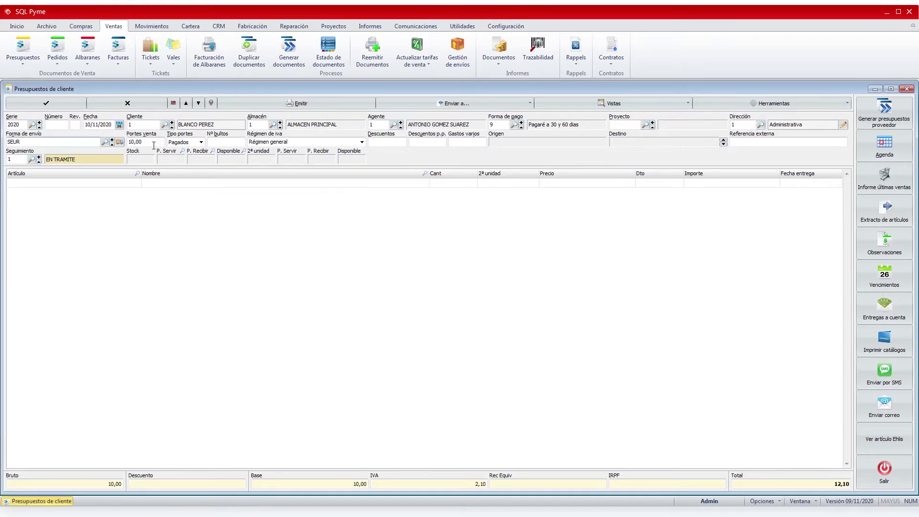
# Review the quote's shipping charge types, VAT regimes, discount fields and external reference field.
pyautogui.click(201, 142)
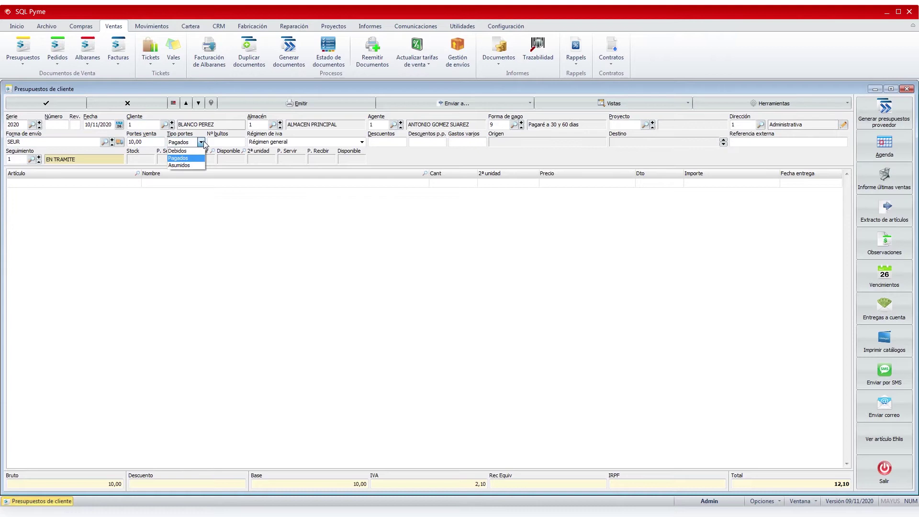
pyautogui.click(362, 143)
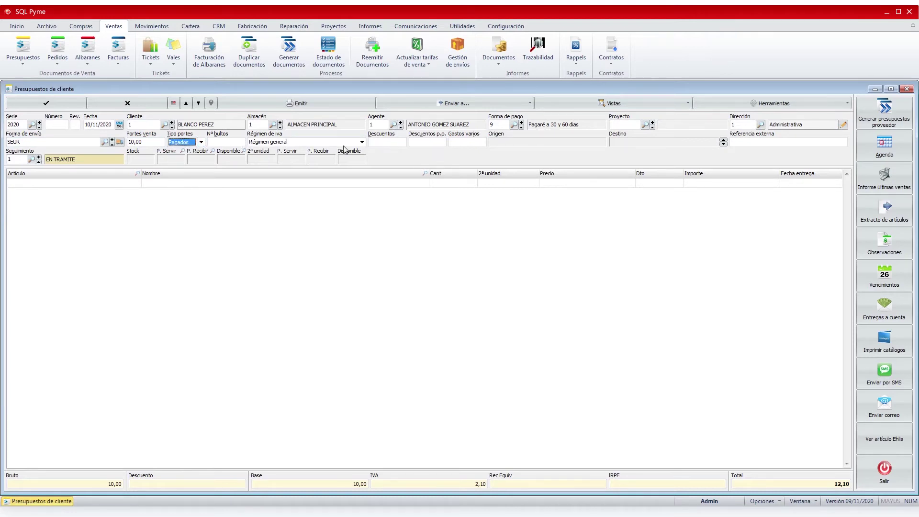
pyautogui.click(363, 143)
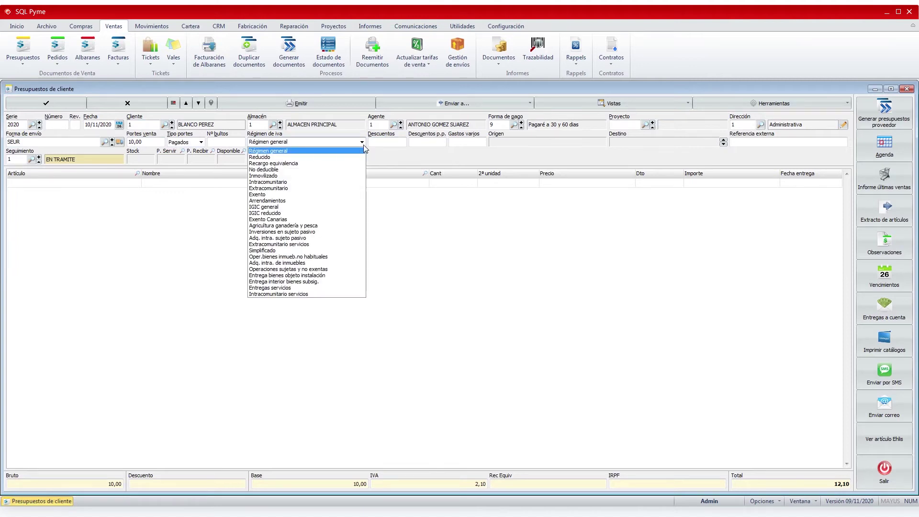
pyautogui.click(363, 144)
pyautogui.click(404, 143)
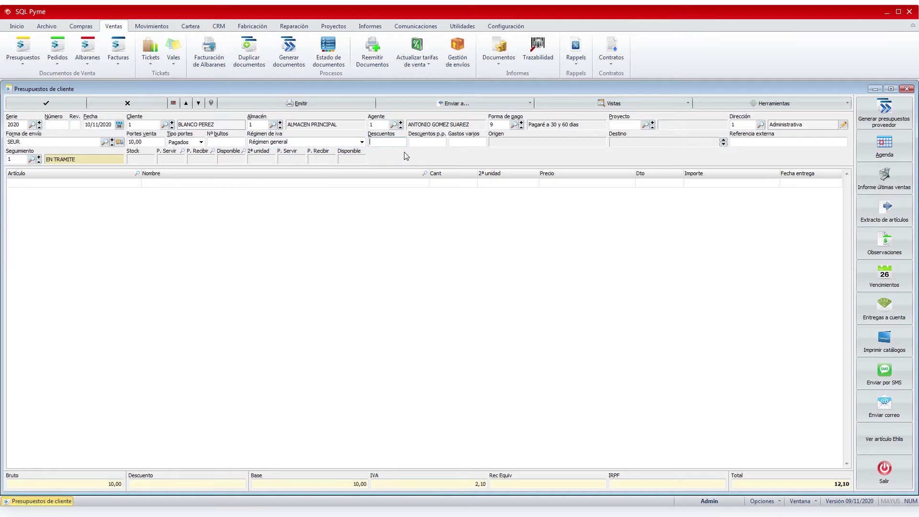
pyautogui.press('Tab')
pyautogui.click(756, 142)
# Examine the tracking statuses defined for quotes and orders, including their background and font colours.
pyautogui.click(25, 60)
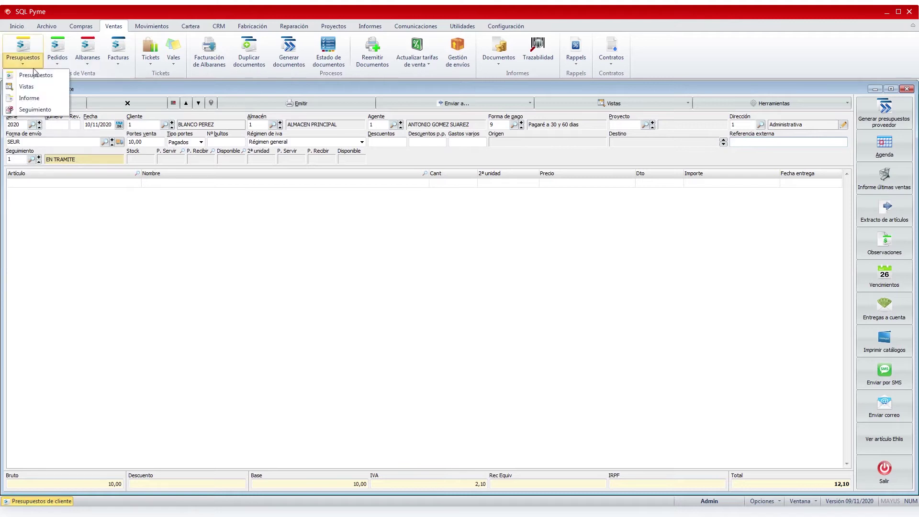
pyautogui.click(67, 65)
pyautogui.click(70, 237)
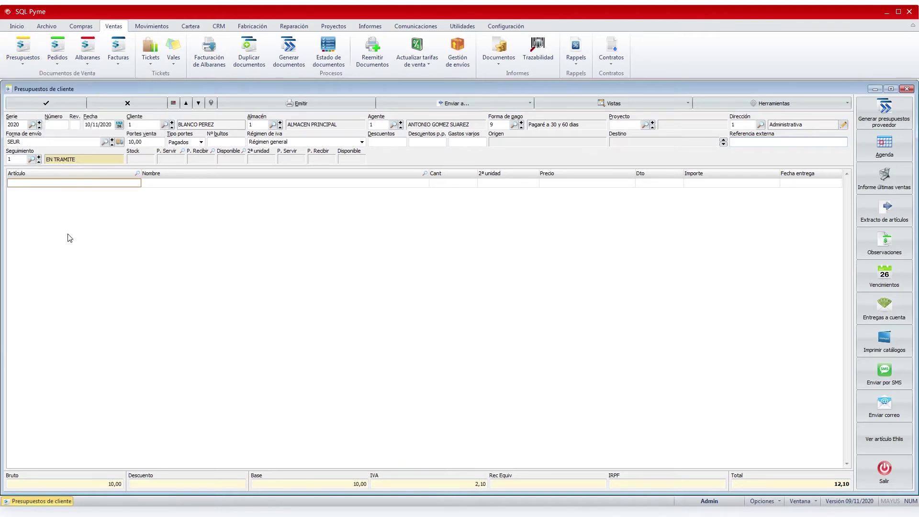
pyautogui.click(39, 159)
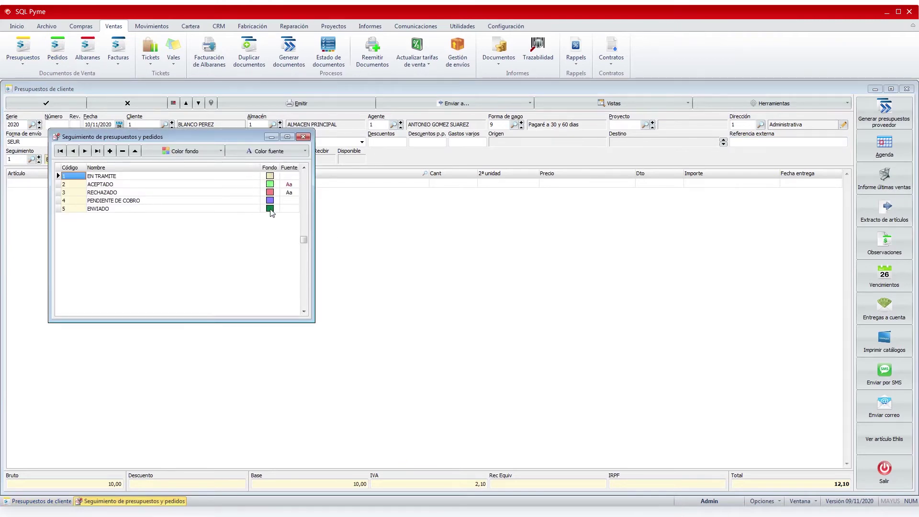
pyautogui.click(303, 138)
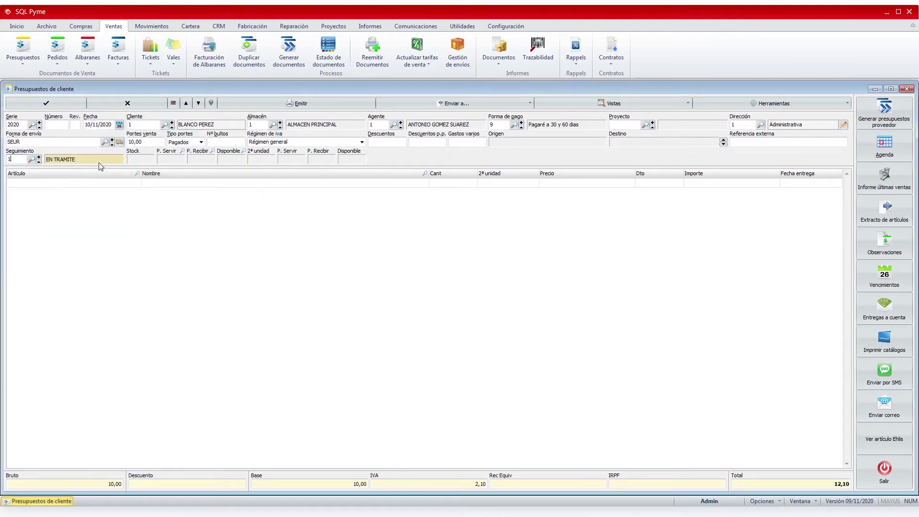
# Add article 001CD, the CD-R 52x 700MB spindle, to the quote's first line with a quantity of 2.
pyautogui.click(80, 183)
pyautogui.doubleClick(80, 185)
pyautogui.doubleClick(164, 217)
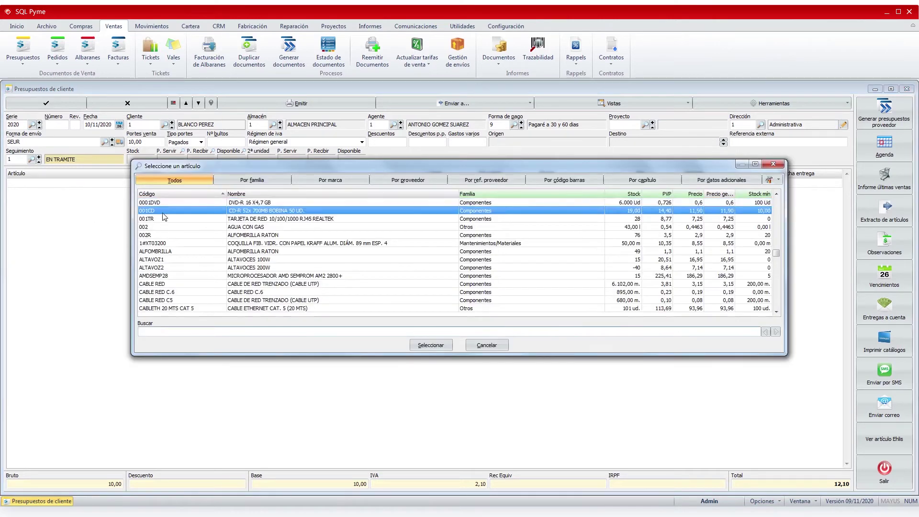
pyautogui.press('Return')
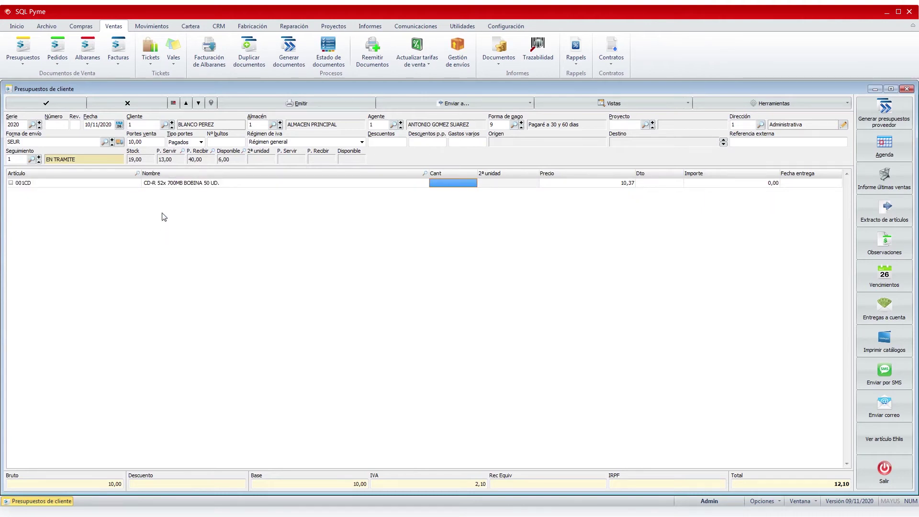
pyautogui.write('2')
pyautogui.press('Return')
pyautogui.press('Return')
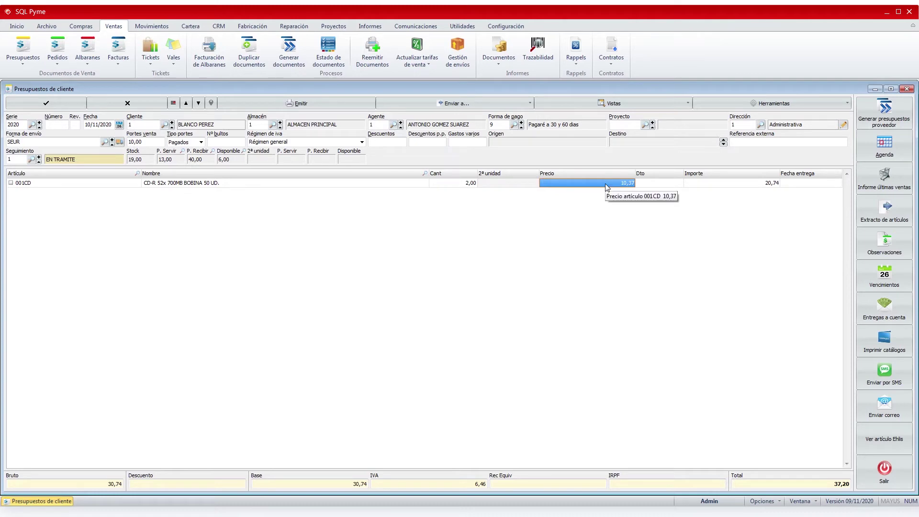
# Examine the sale prices of article 001CD across its available tariffs, leaving the line's price as it is.
pyautogui.doubleClick(607, 186)
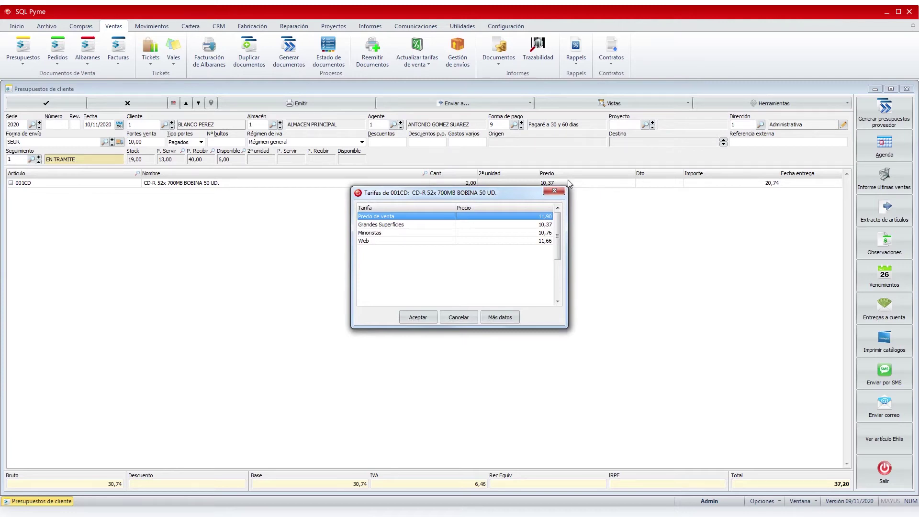
pyautogui.click(529, 226)
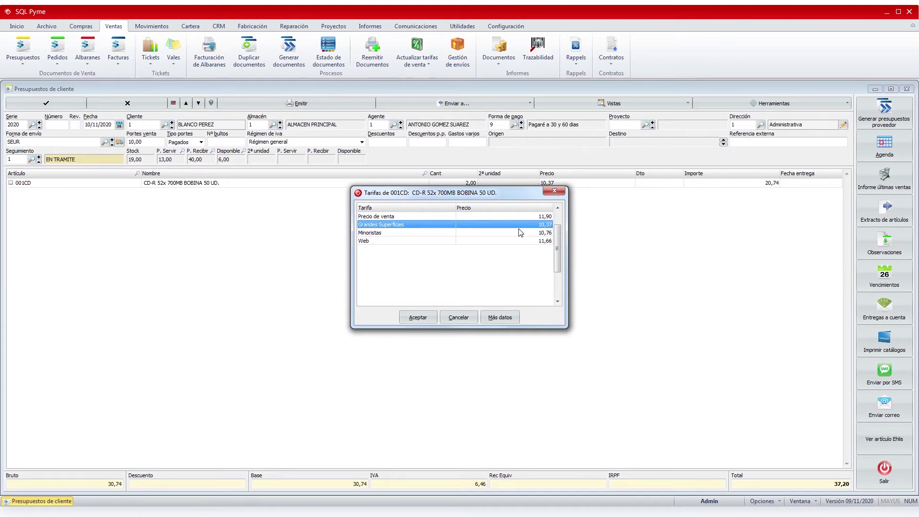
pyautogui.press('Up')
pyautogui.press('Down')
pyautogui.press('Down')
pyautogui.press('Down')
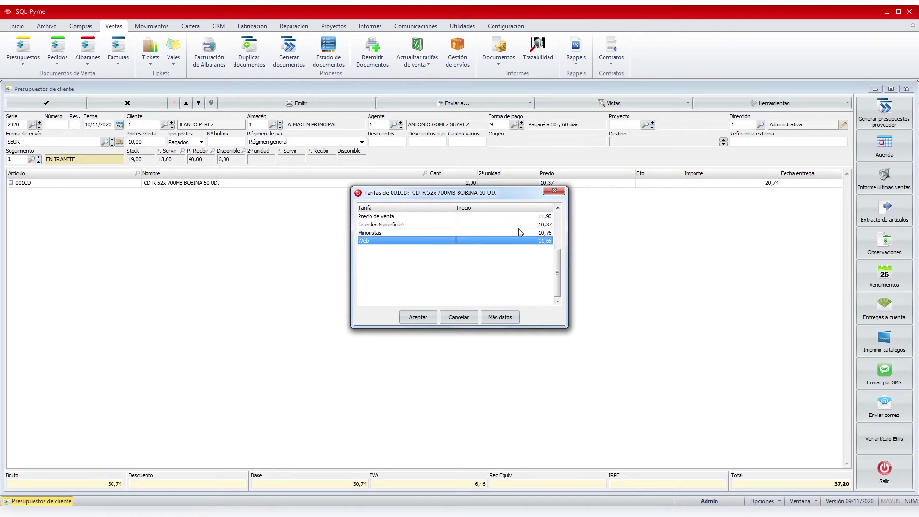
pyautogui.click(460, 318)
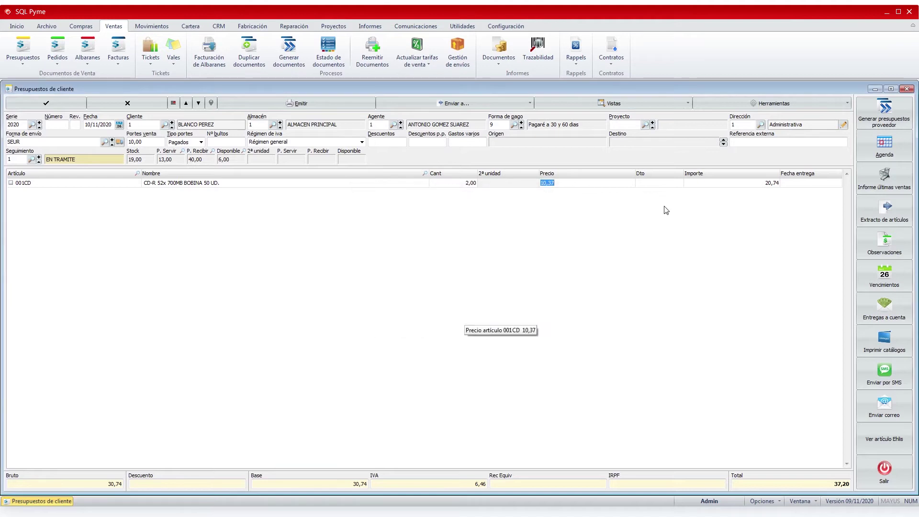
# Try a 3% discount on the 001CD line and replace it with a fixed discount of 1*.
pyautogui.click(665, 184)
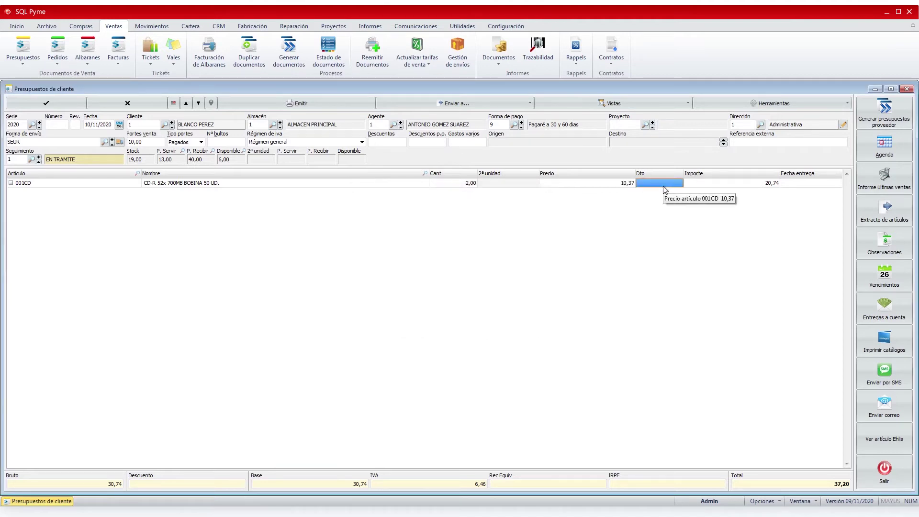
pyautogui.write('3')
pyautogui.press('Return')
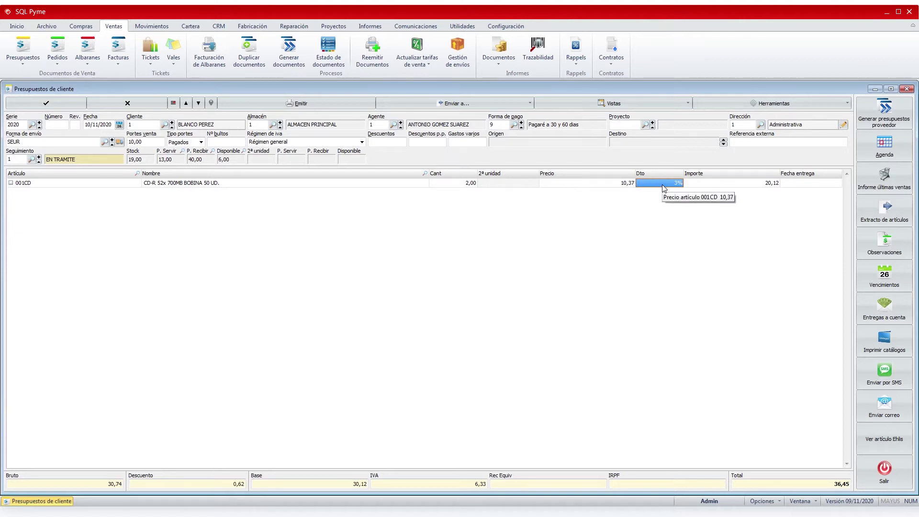
pyautogui.write('1')
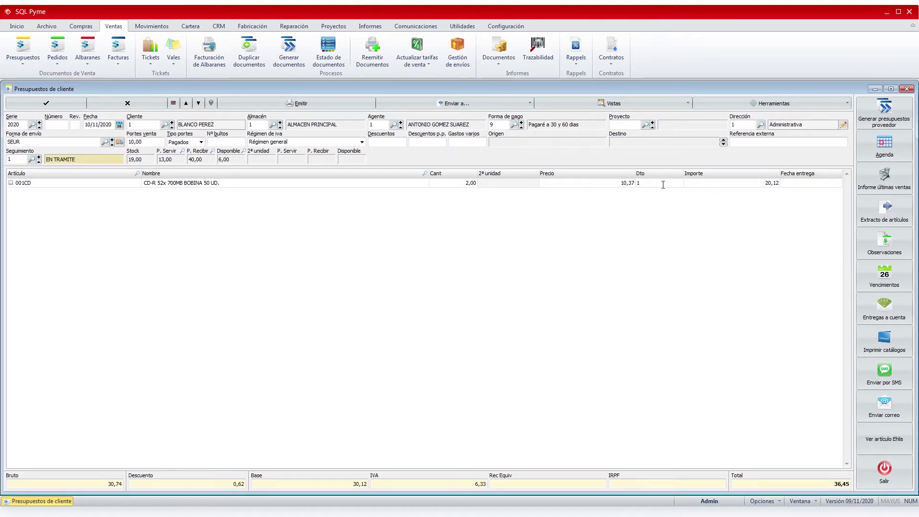
pyautogui.write('*')
pyautogui.press('Return')
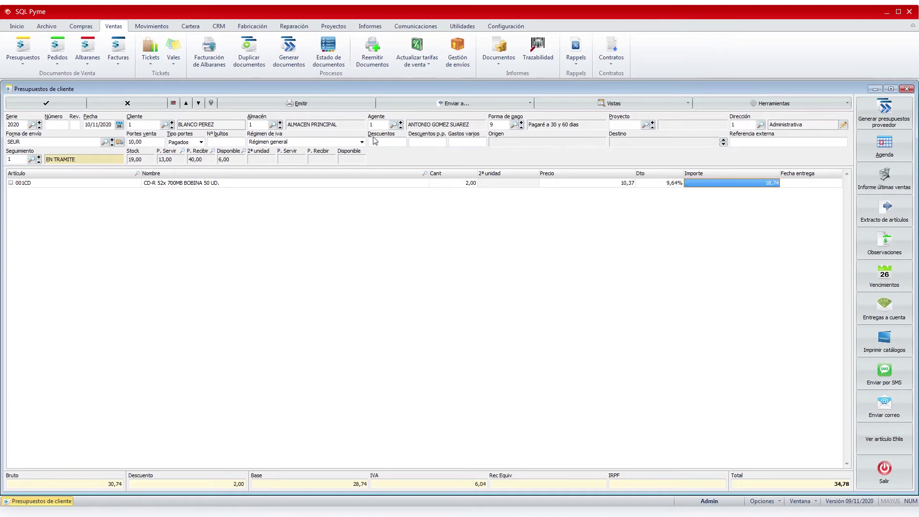
# Review the availability by date of article 001CD, including the daily quantities to serve and to receive.
pyautogui.click(789, 183)
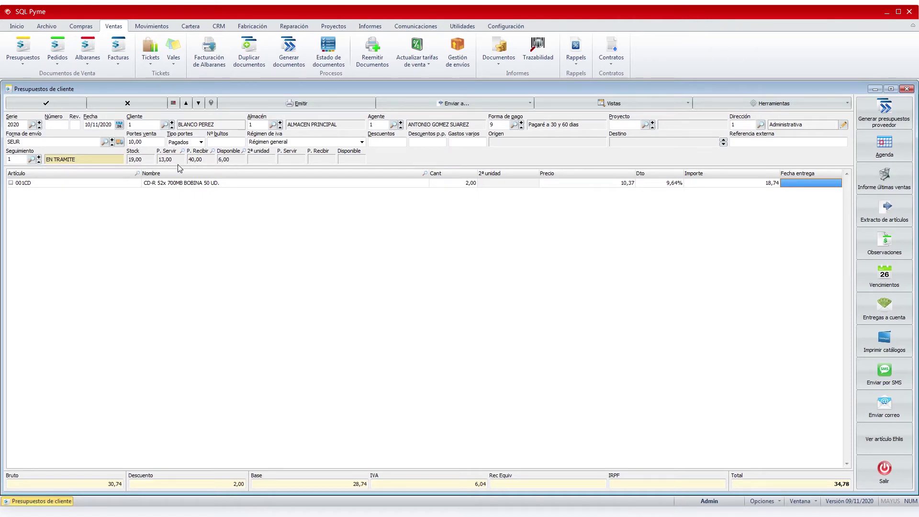
pyautogui.click(244, 151)
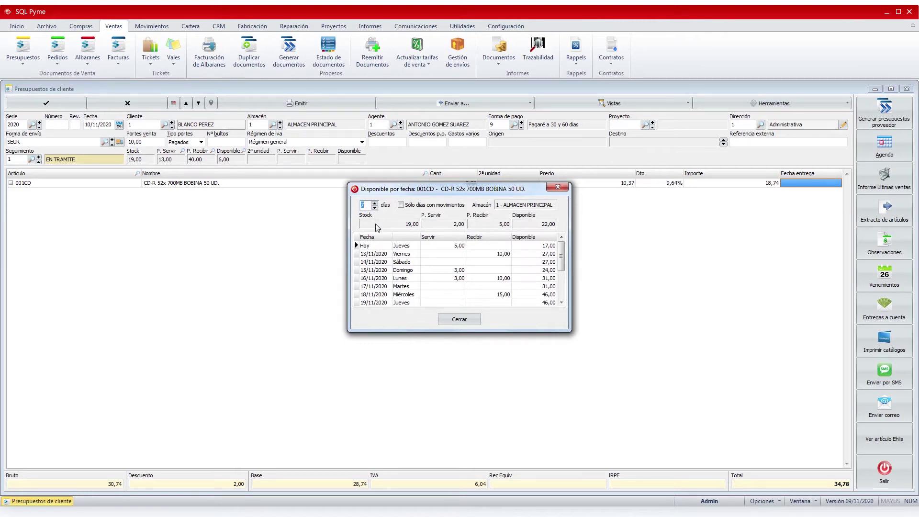
pyautogui.click(463, 246)
pyautogui.click(504, 254)
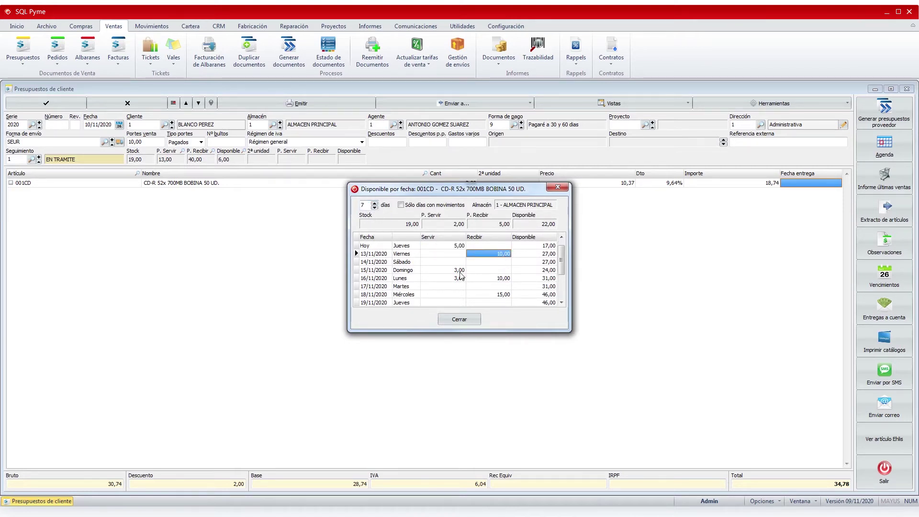
pyautogui.click(461, 270)
pyautogui.click(461, 279)
pyautogui.click(500, 278)
pyautogui.click(501, 293)
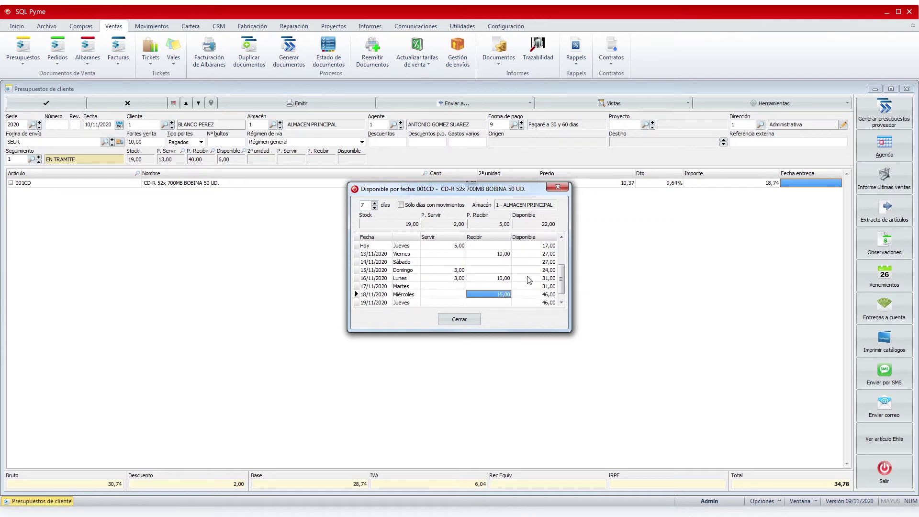
pyautogui.click(460, 319)
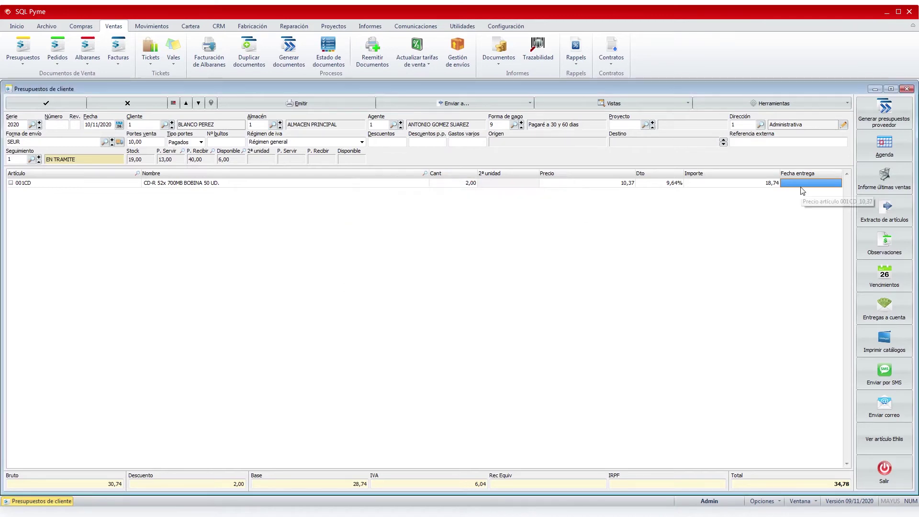
# Set the delivery date of the 001CD line to 16/11/2020.
pyautogui.click(798, 185)
pyautogui.write('161')
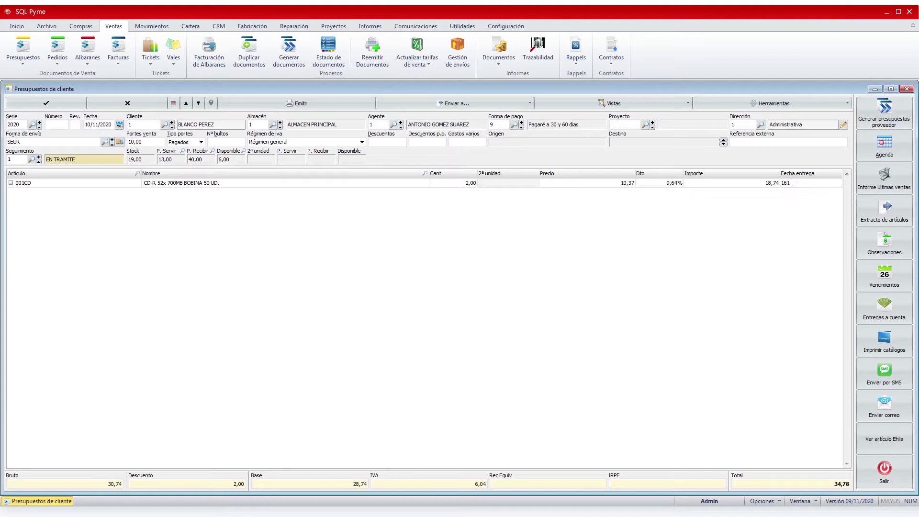
pyautogui.press('Return')
# Add article CLONICO I7, the assembled computer, to the quote's second line with a quantity of 1.
pyautogui.write('clonic')
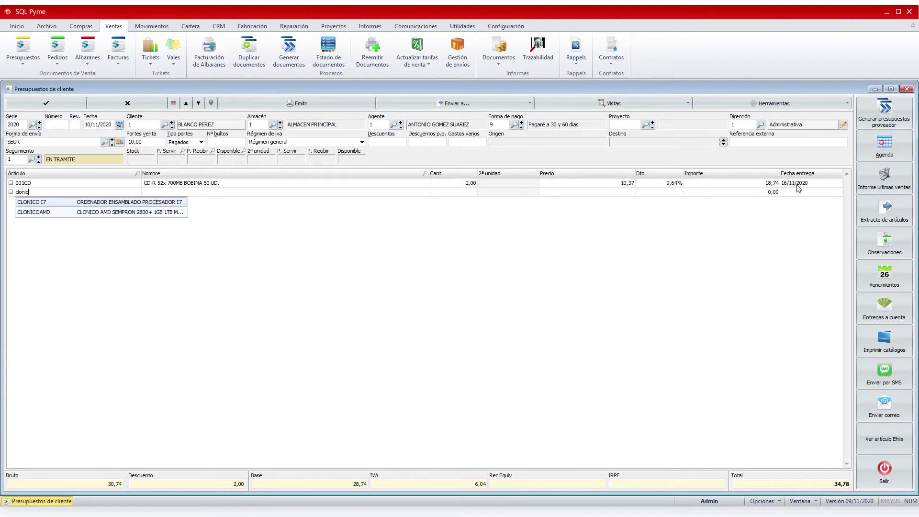
pyautogui.click(65, 206)
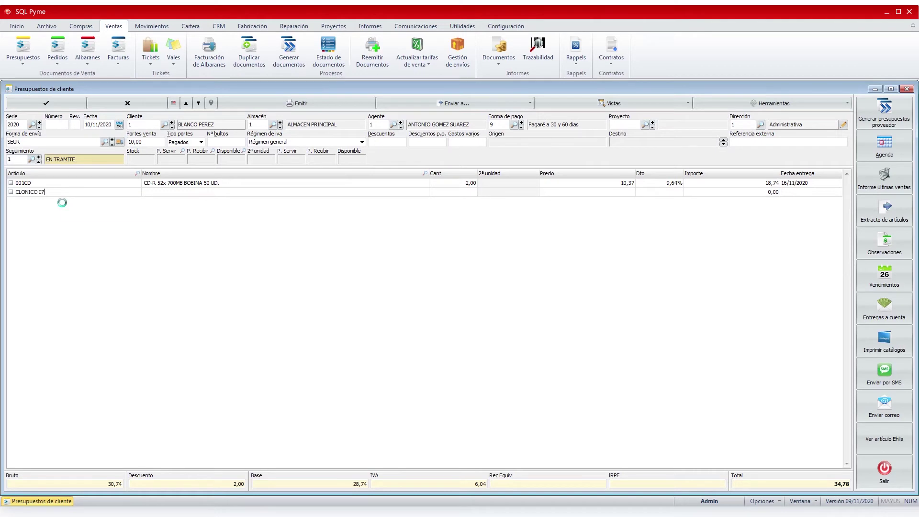
pyautogui.press('Return')
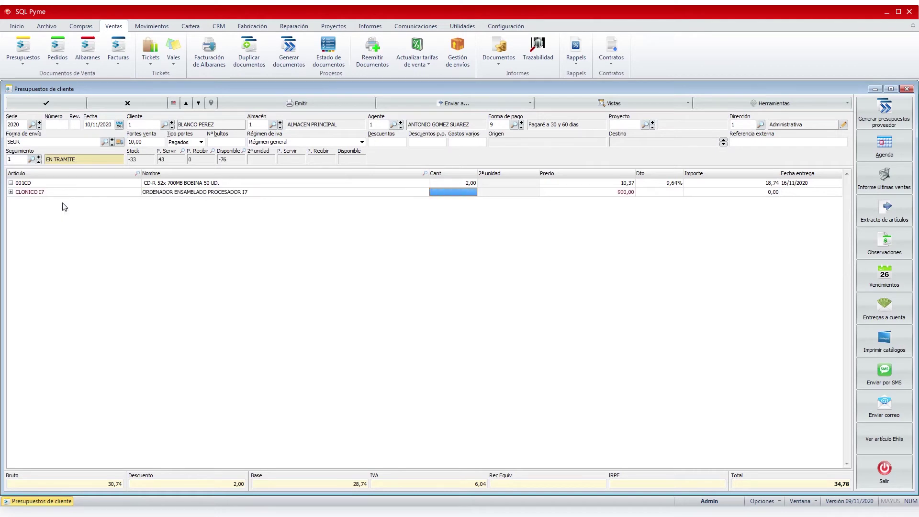
pyautogui.write('1')
pyautogui.press('Return')
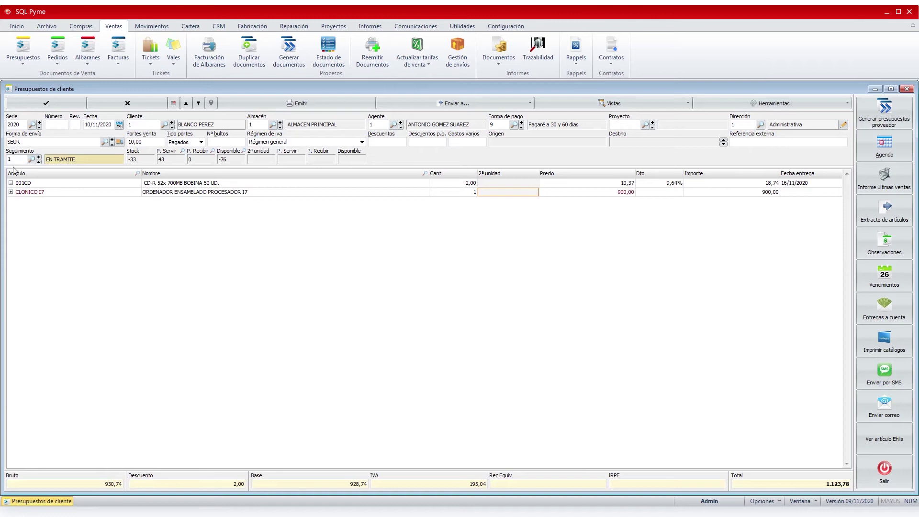
# Expand the CLONICO I7 line to examine its component articles, from the case to the monitor, and collapse it again.
pyautogui.click(11, 193)
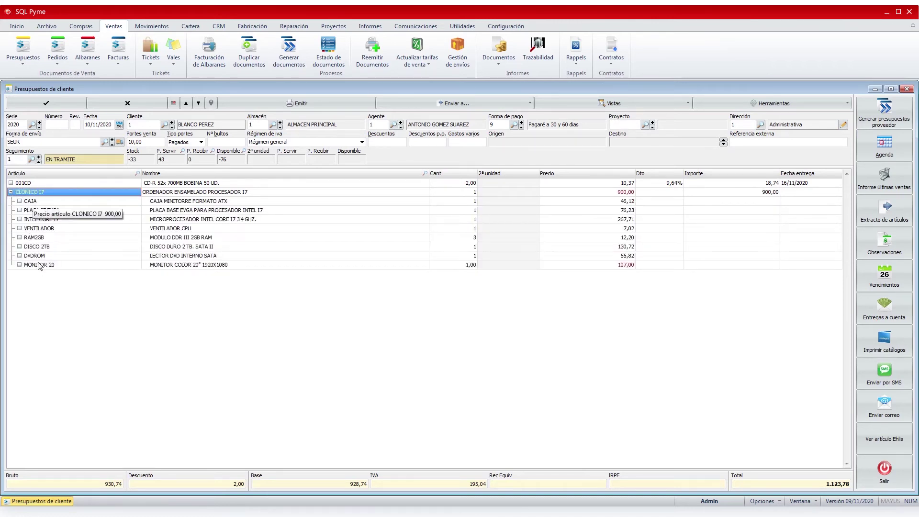
pyautogui.doubleClick(42, 192)
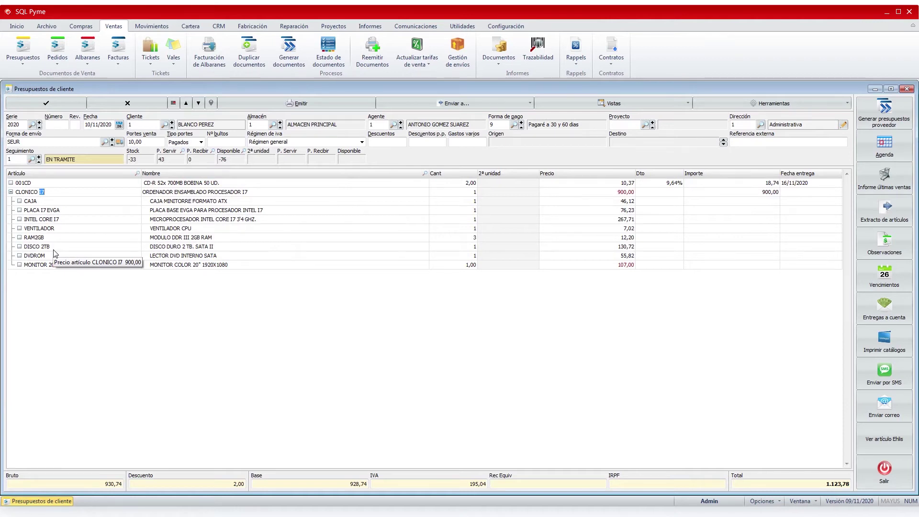
pyautogui.moveTo(50, 215); pyautogui.dragTo(44, 267)
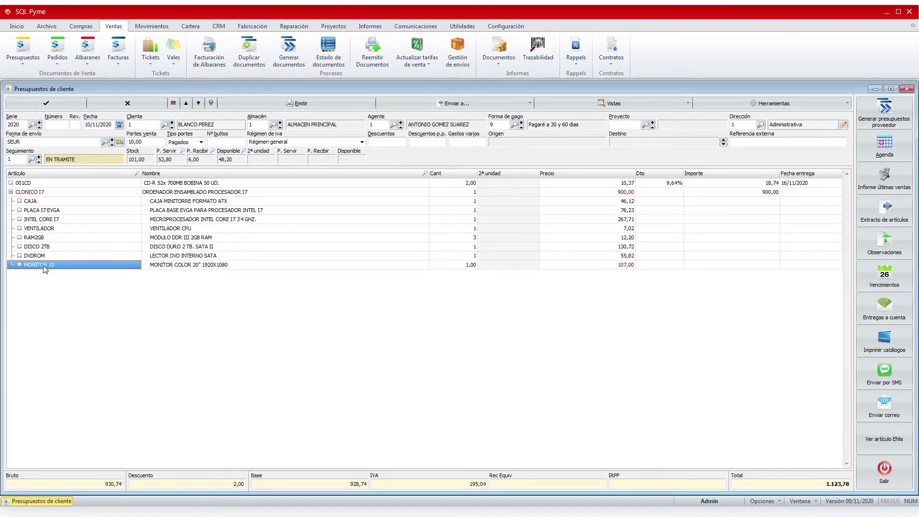
pyautogui.click(10, 192)
# Add the mouse mat with code 002R as the third line, entering a quantity of 2 in its size and colour breakdown.
pyautogui.press('Down')
pyautogui.press('Return')
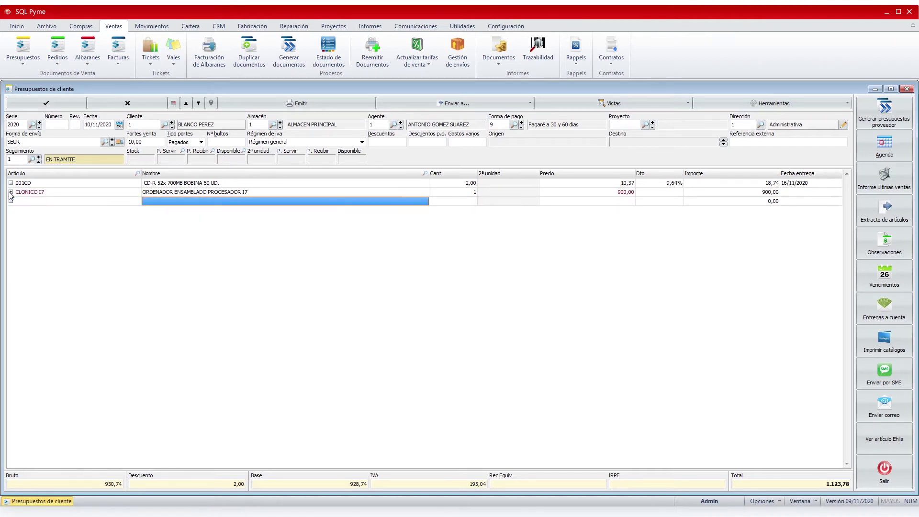
pyautogui.write('alfom')
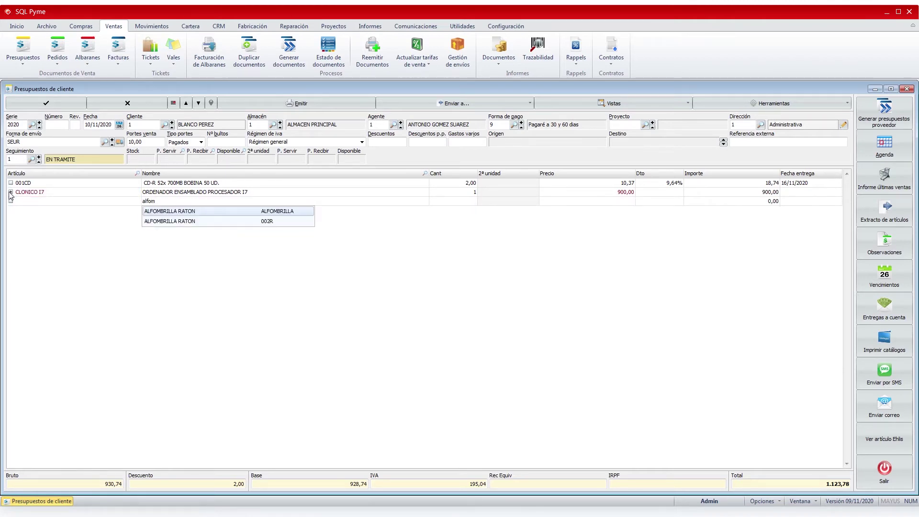
pyautogui.click(181, 223)
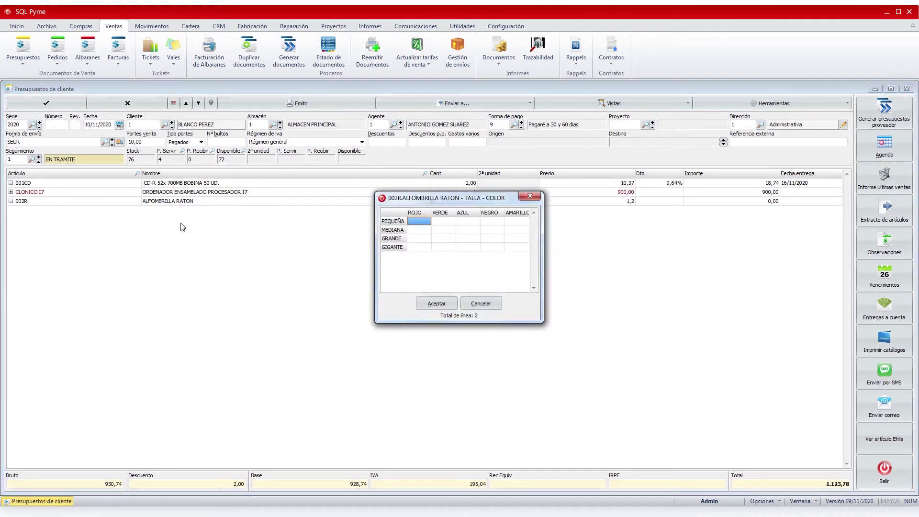
pyautogui.write('2')
pyautogui.click(429, 305)
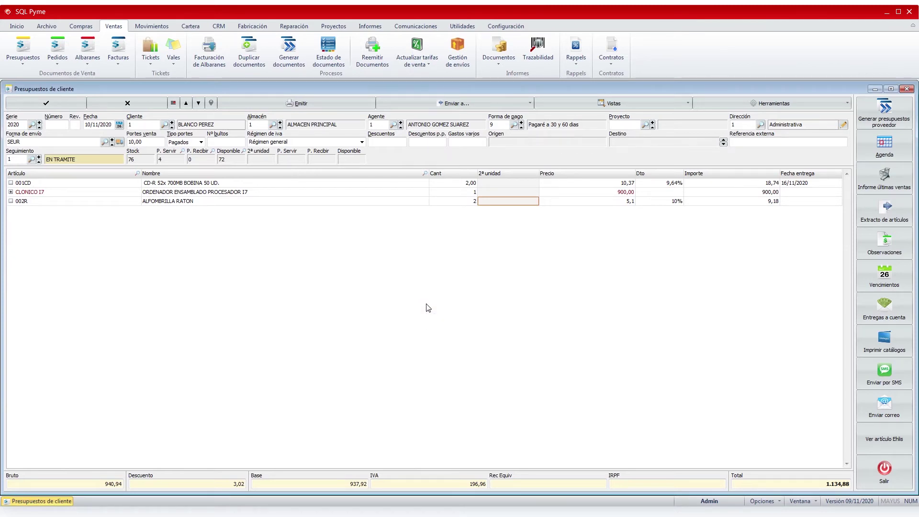
pyautogui.moveTo(672, 205)
pyautogui.press('Return')
pyautogui.press('Return')
pyautogui.press('Return')
pyautogui.press('Return')
pyautogui.press('Return')
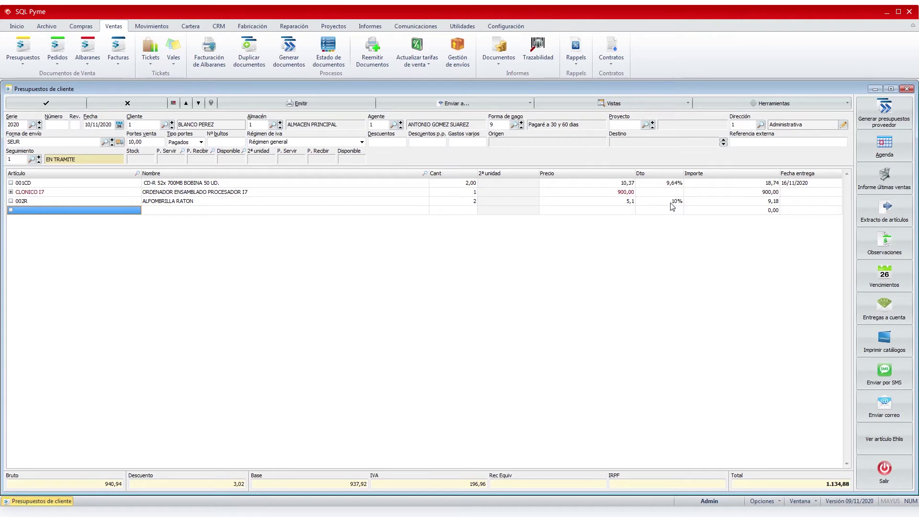
# Add article 0001DVD from the article list as the fourth line, with a second-unit quantity of 2 caja.
pyautogui.doubleClick(74, 212)
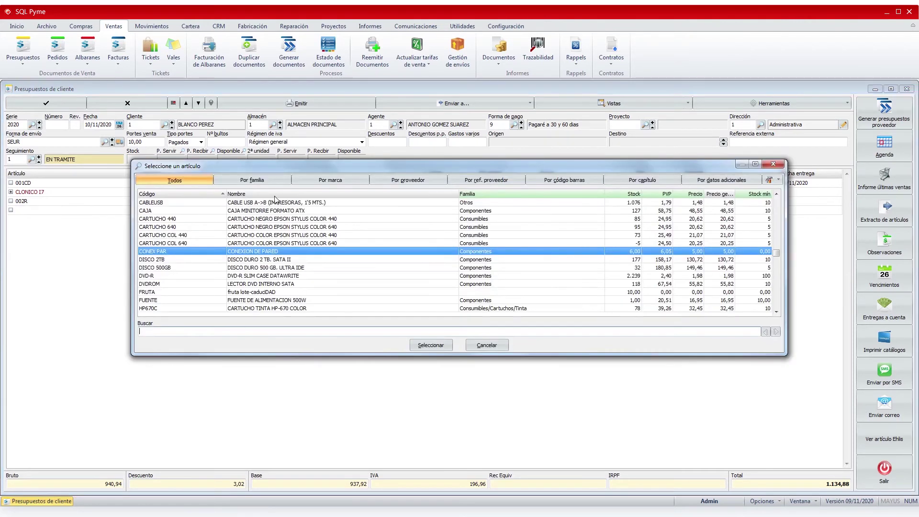
pyautogui.moveTo(776, 253); pyautogui.dragTo(753, 207)
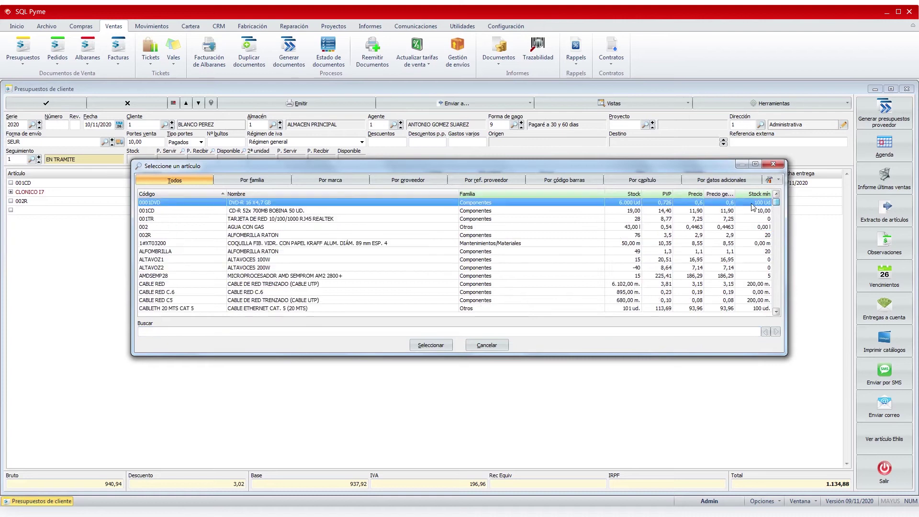
pyautogui.click(429, 345)
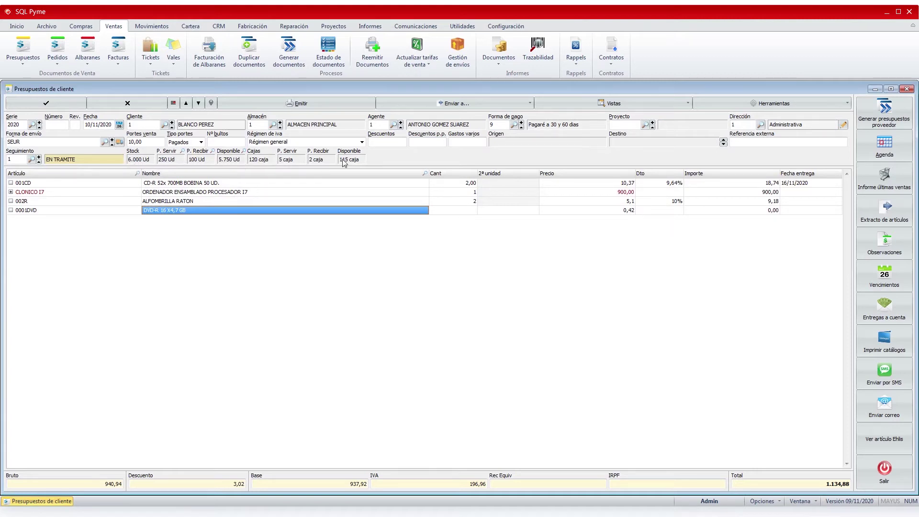
pyautogui.click(511, 212)
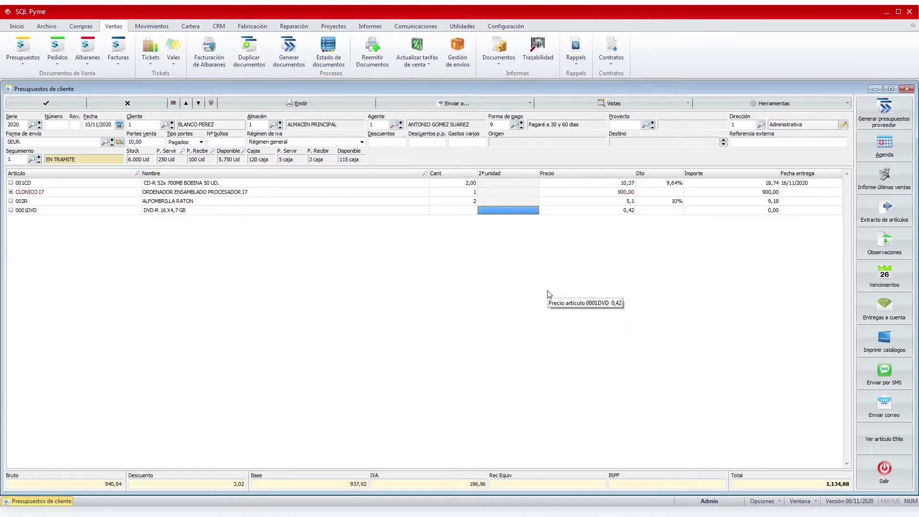
pyautogui.write('2 caja')
pyautogui.press('Return')
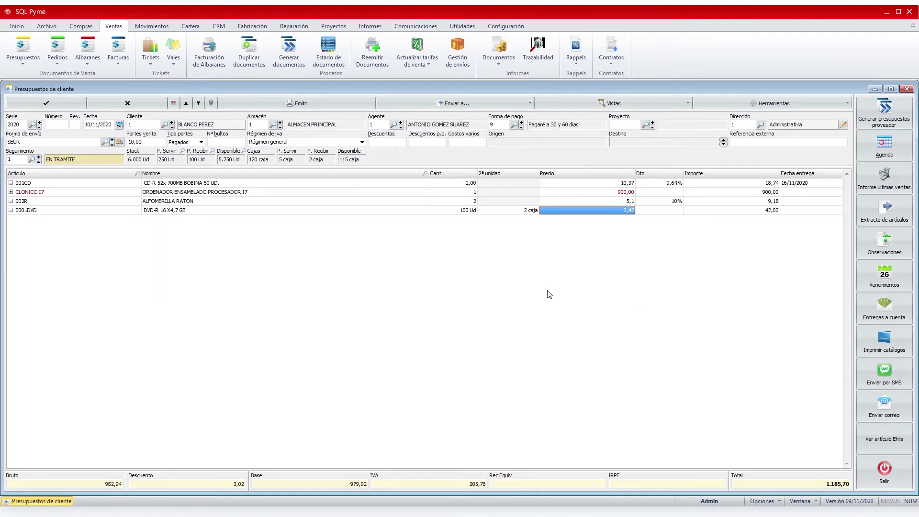
# Add a free-text line without an article code reading "VALIDEZ DE LA OFERTA 30 DIAS" below the DVD line.
pyautogui.press('Return')
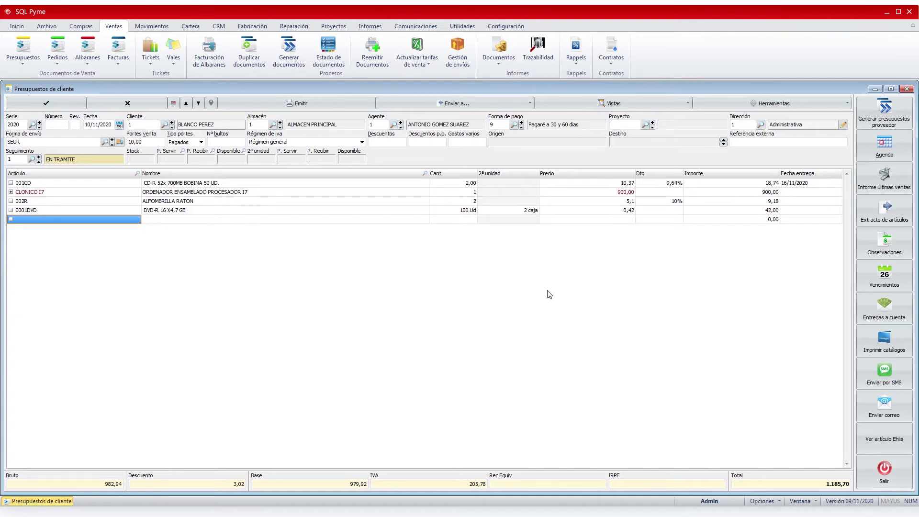
pyautogui.press('Return')
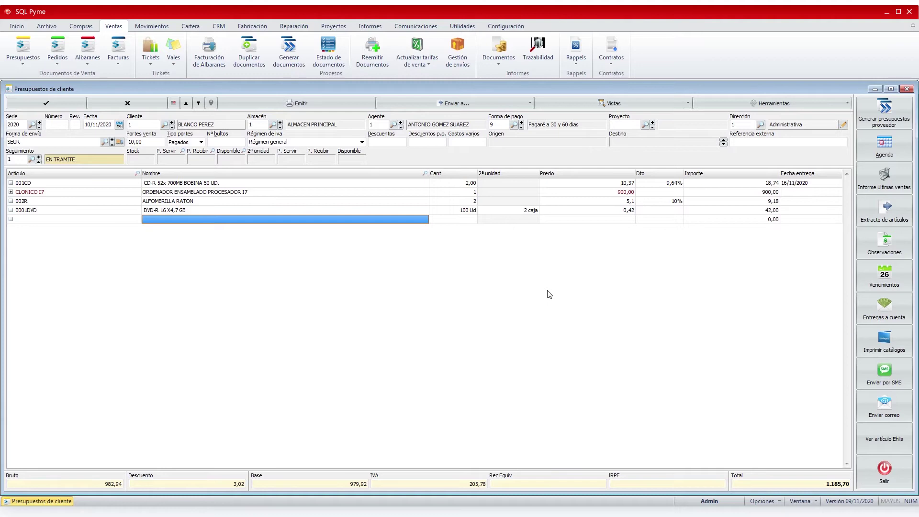
pyautogui.write('VALIDEZ DE LA OFERTA 30 DIAS')
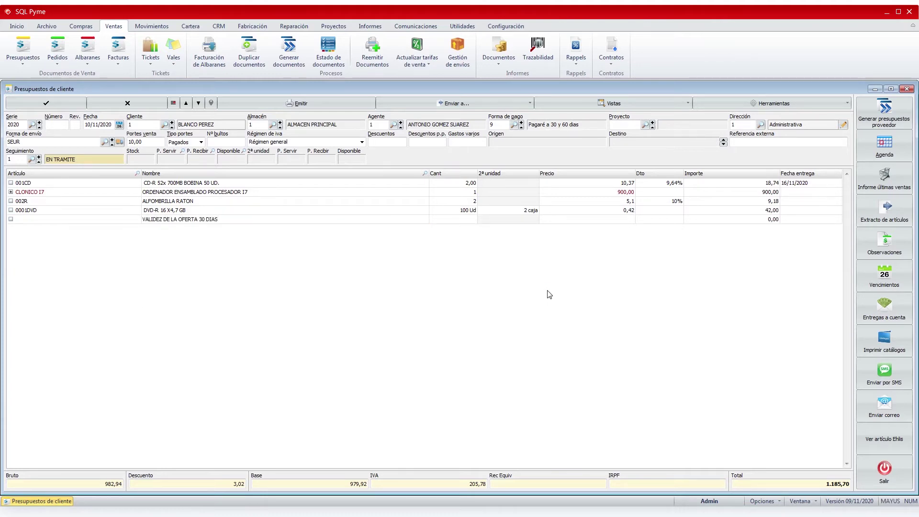
pyautogui.press('Return')
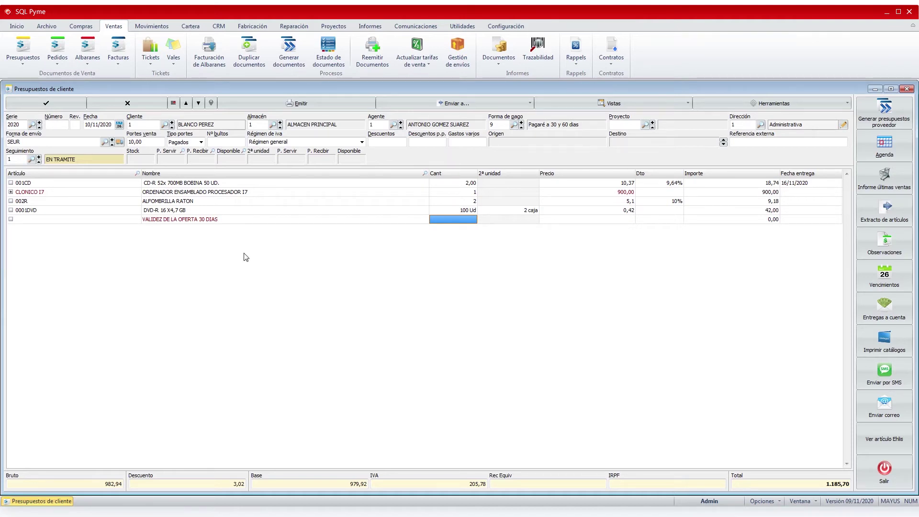
# Examine the observations text attached to the CLONICO I7 line and close it.
pyautogui.click(184, 195)
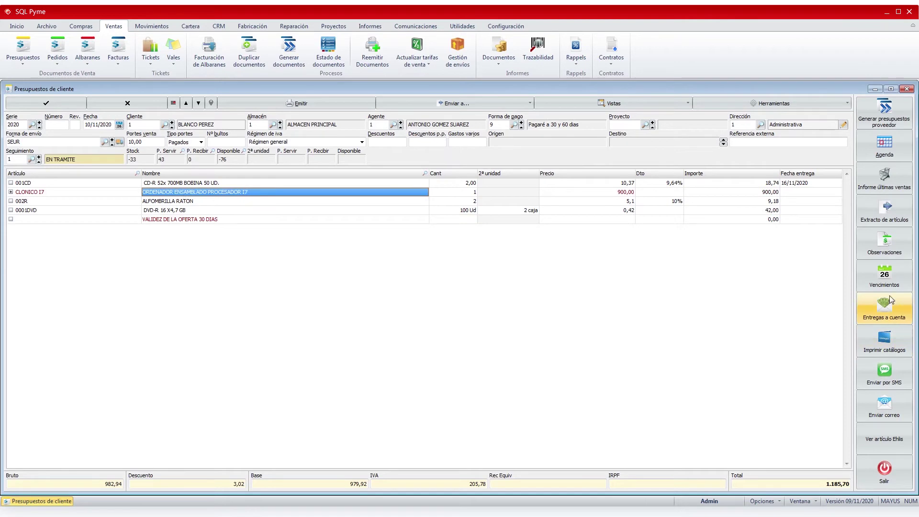
pyautogui.click(891, 251)
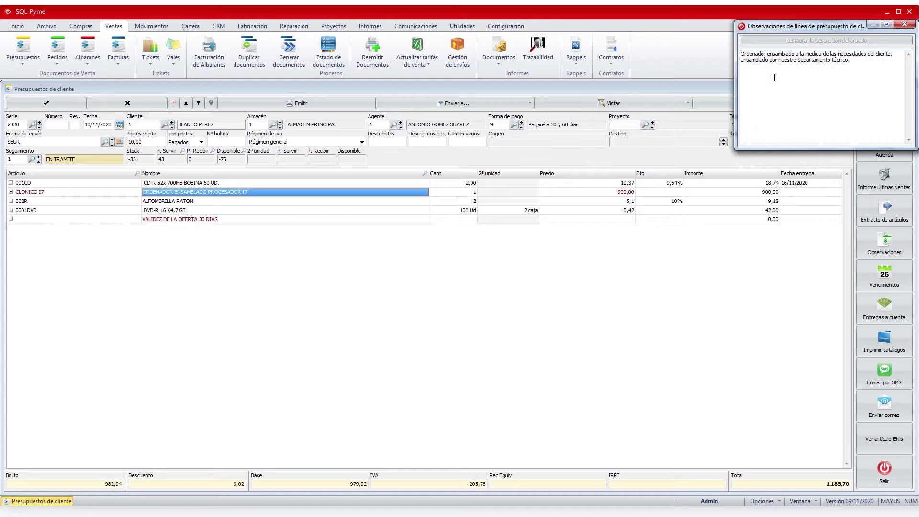
pyautogui.click(904, 25)
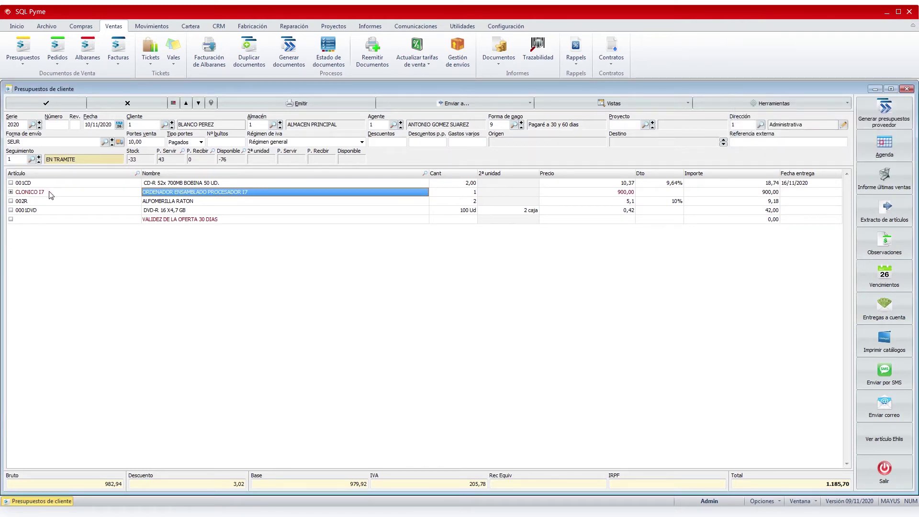
# Insert an empty line between the 002R and 0001DVD lines and discard it.
pyautogui.click(66, 203)
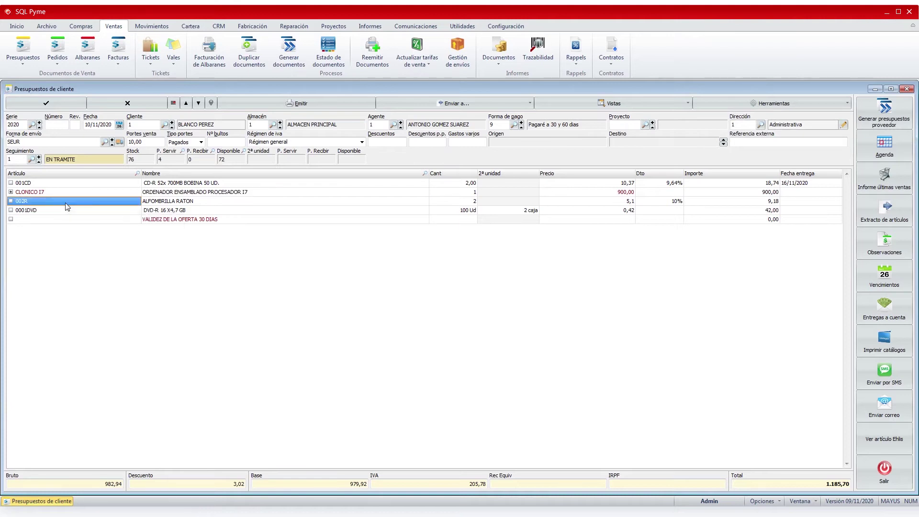
pyautogui.hotkey('ctrl', 'Up')
pyautogui.hotkey('ctrl', 'Down')
pyautogui.press('Insert')
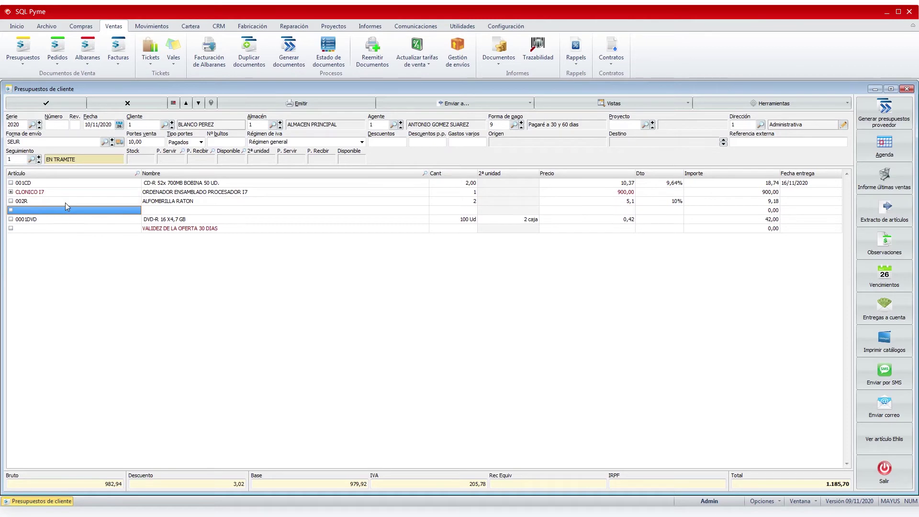
pyautogui.press('Escape')
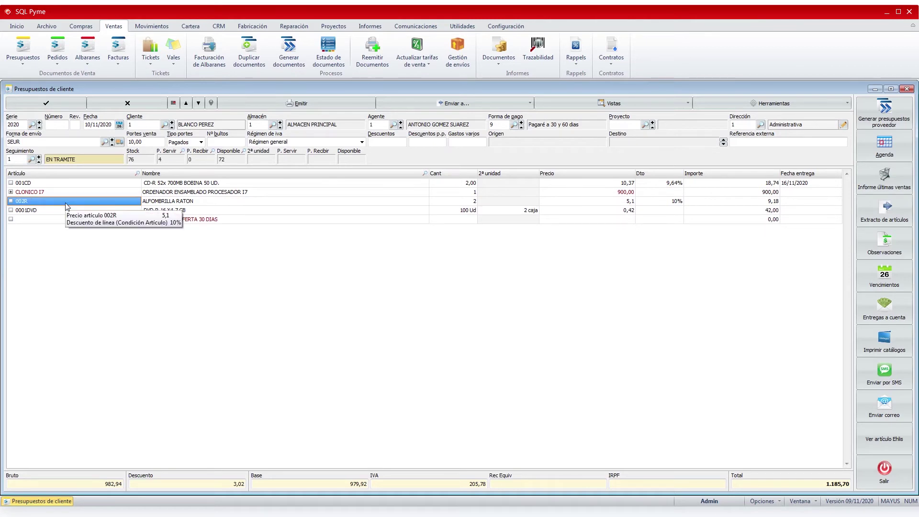
pyautogui.rightClick(259, 225)
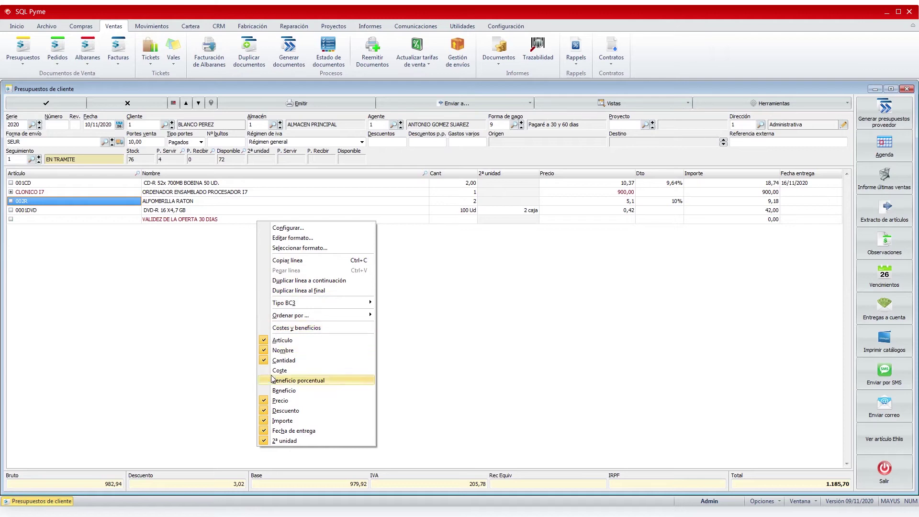
pyautogui.click(205, 279)
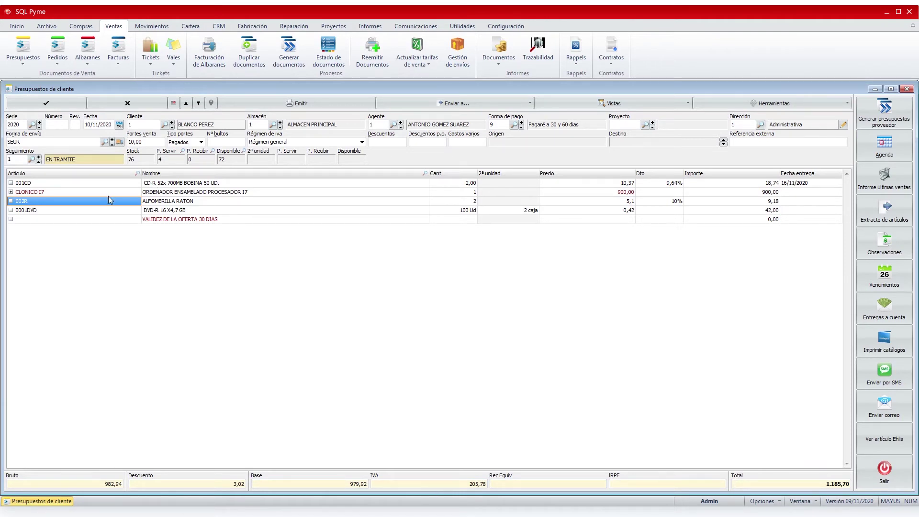
# Save the quote and issue it as a printable document, view the whole page and close the preview.
pyautogui.click(63, 105)
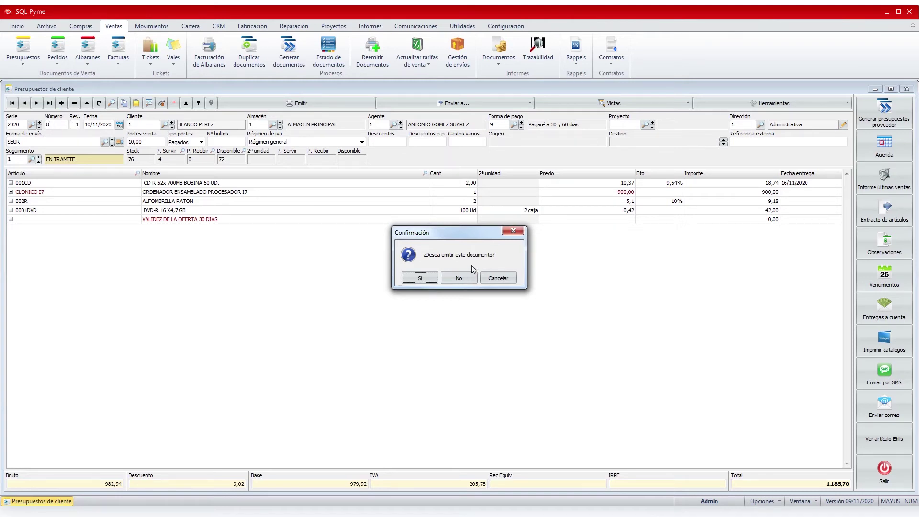
pyautogui.click(420, 278)
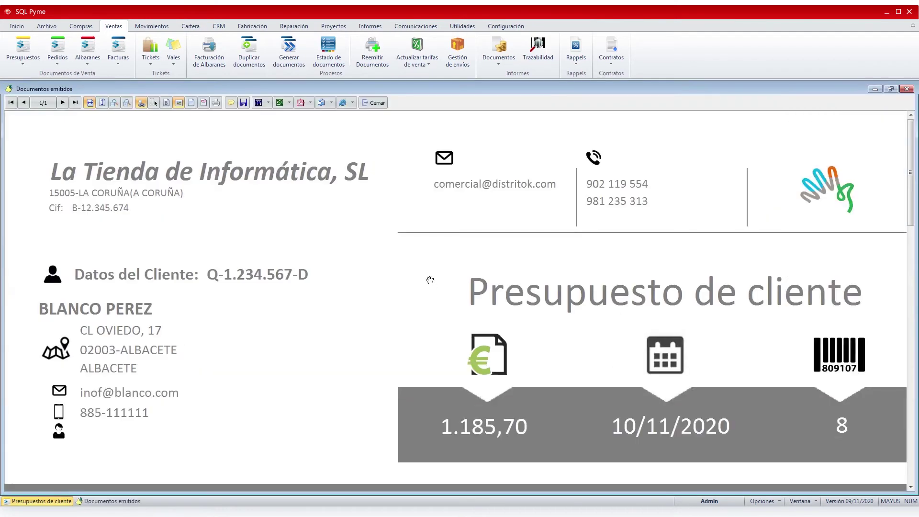
pyautogui.click(102, 102)
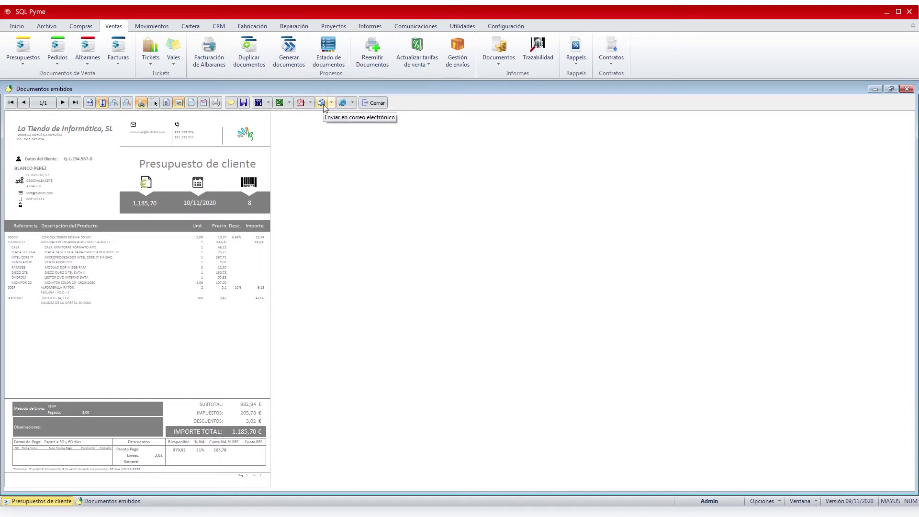
pyautogui.click(374, 103)
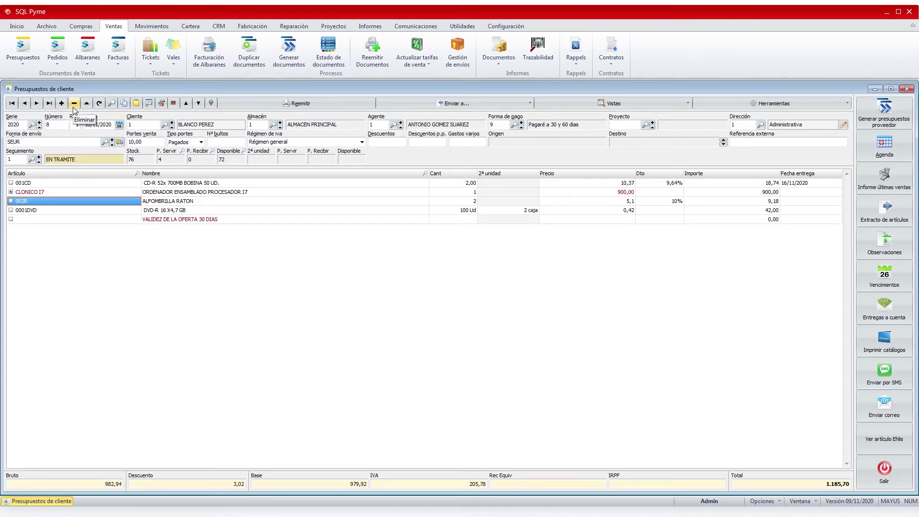
# Browse the quote search by customer, occasional customer, article and address, cancel it, and return to the last quote.
pyautogui.click(112, 104)
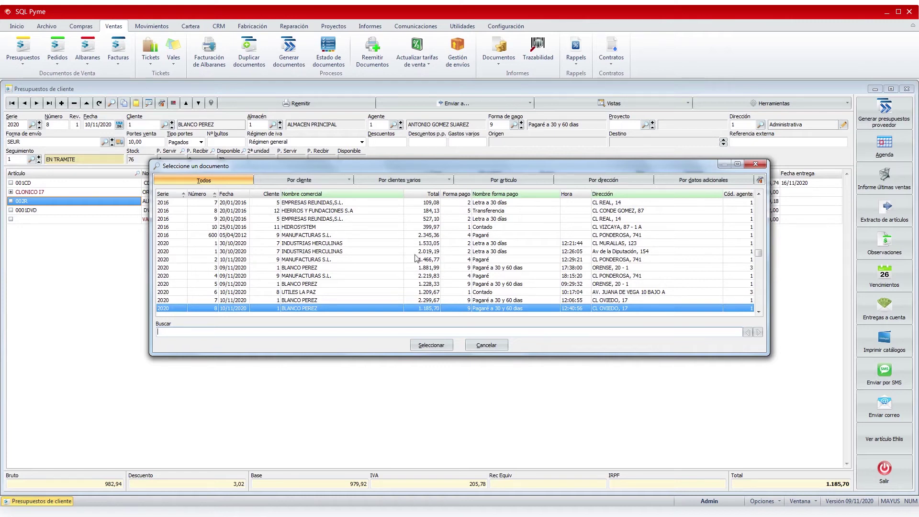
pyautogui.click(329, 183)
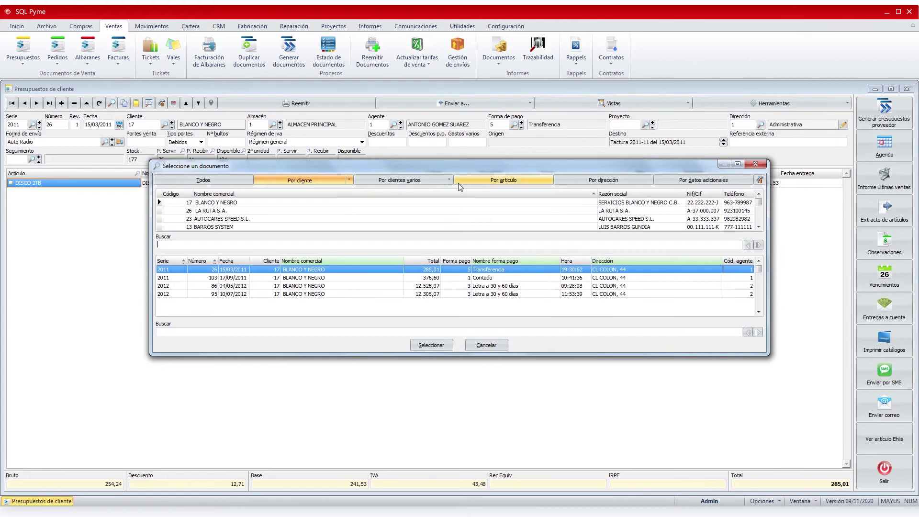
pyautogui.click(402, 181)
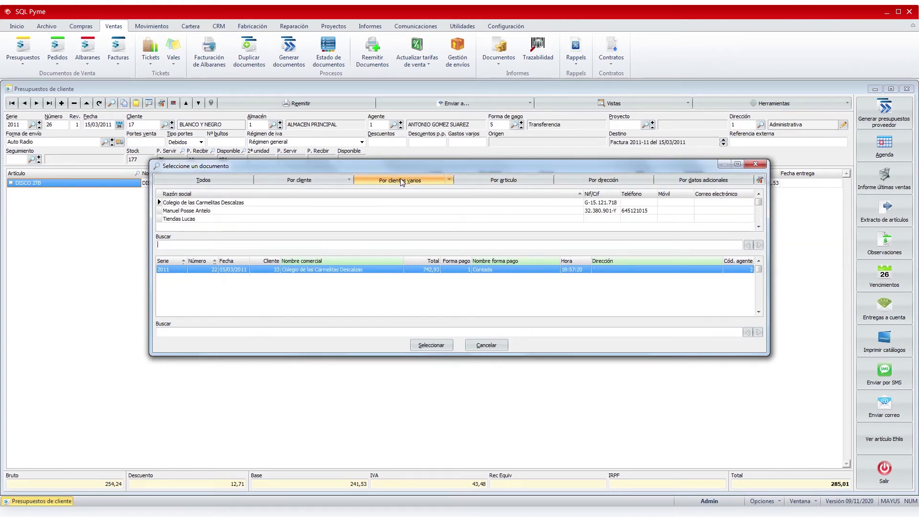
pyautogui.click(518, 180)
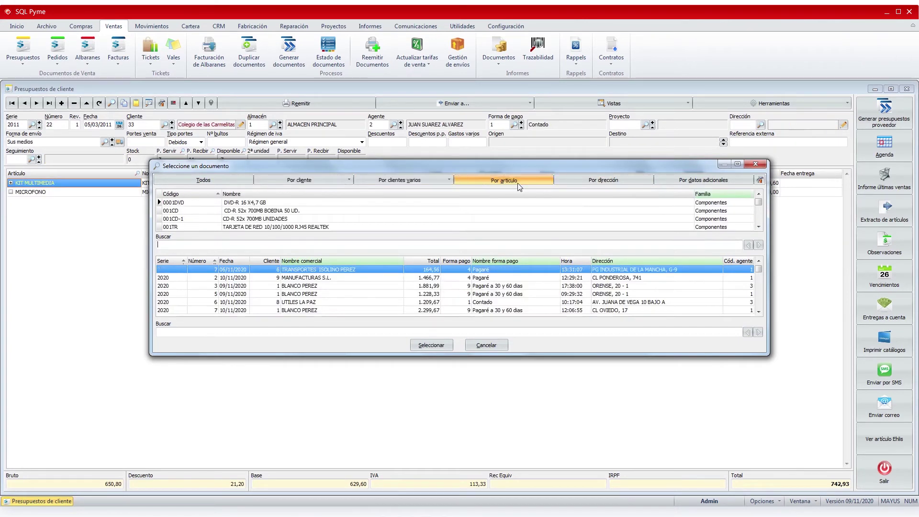
pyautogui.click(625, 182)
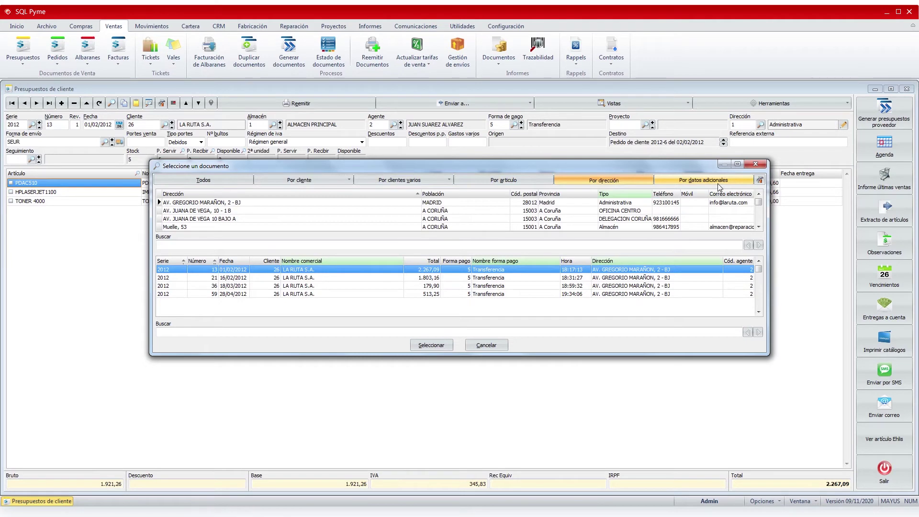
pyautogui.click(486, 345)
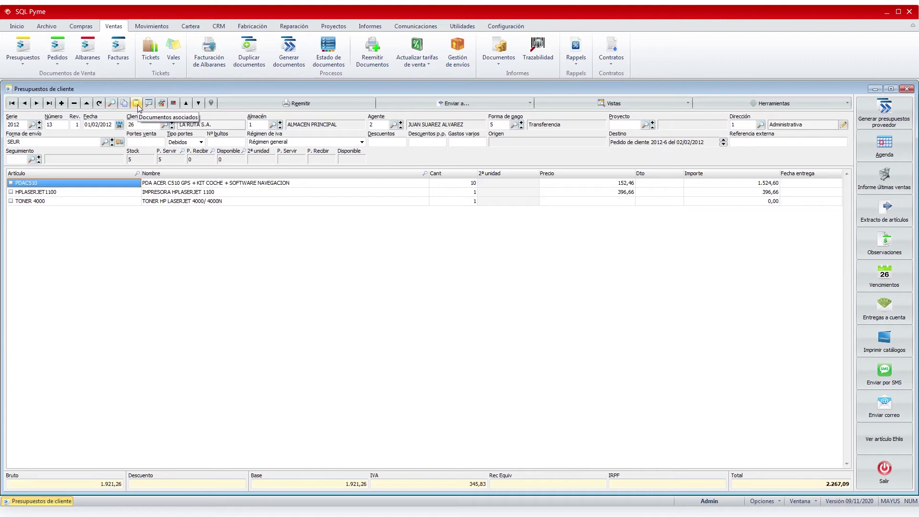
pyautogui.click(49, 103)
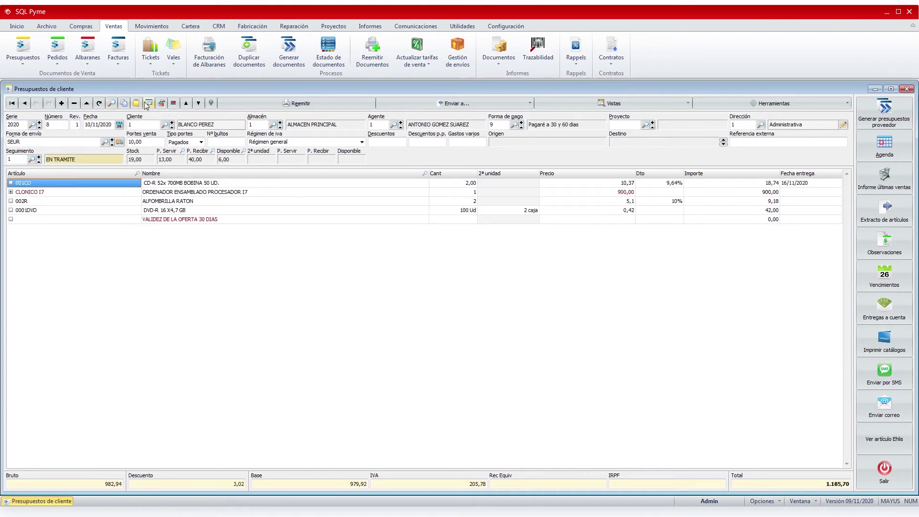
# Link the external file plano to the quote's associated documents under Planos and close the window.
pyautogui.click(137, 103)
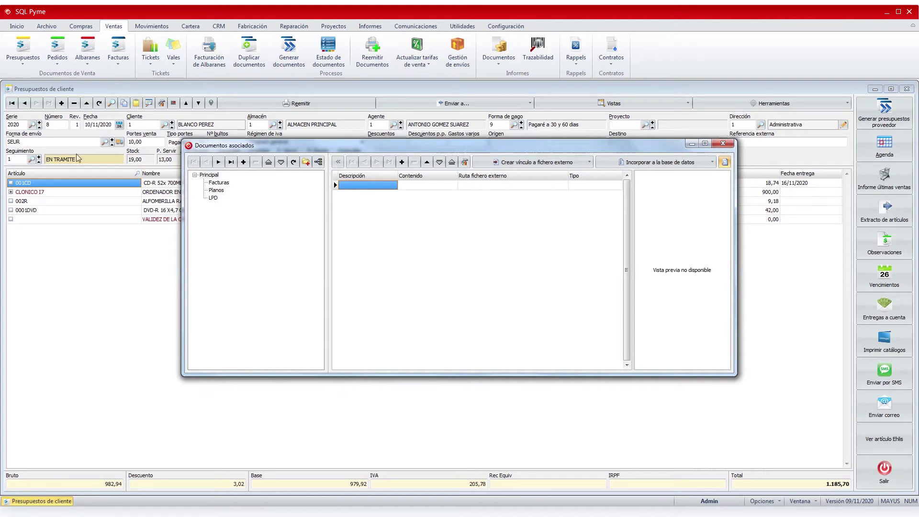
pyautogui.click(217, 190)
pyautogui.doubleClick(469, 186)
pyautogui.click(401, 200)
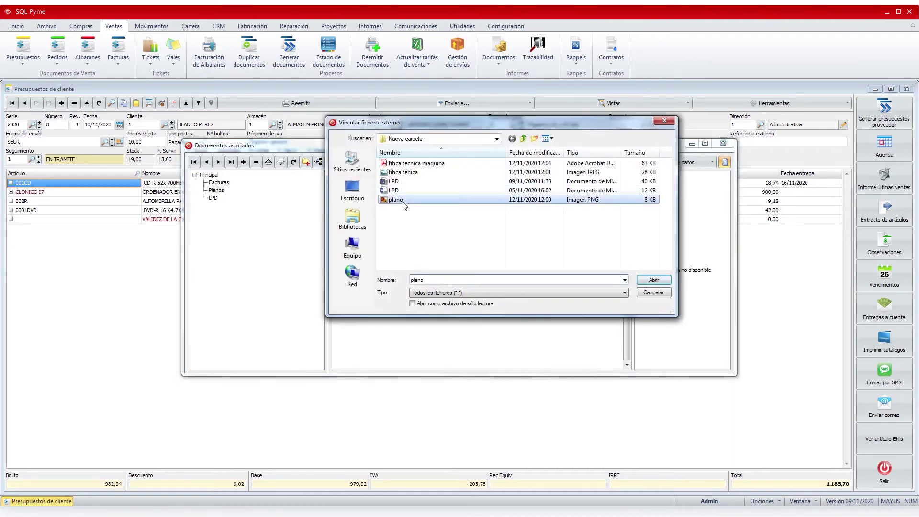
pyautogui.click(646, 280)
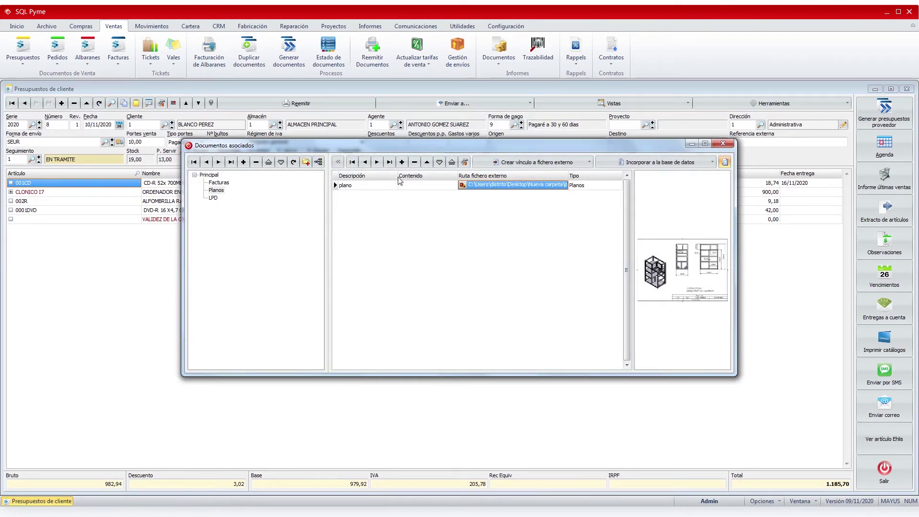
pyautogui.click(723, 143)
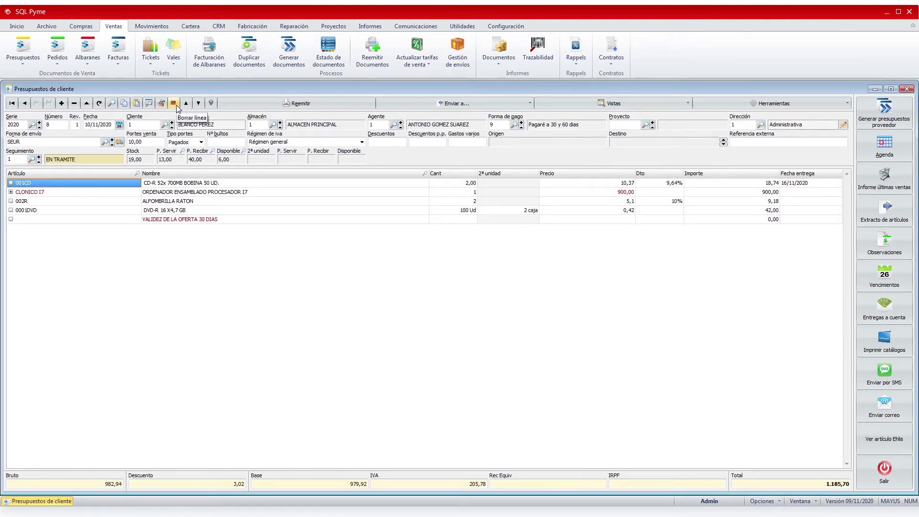
# Delete the "VALIDEZ DE LA OFERTA 30 DIAS" line and discard the change.
pyautogui.click(39, 221)
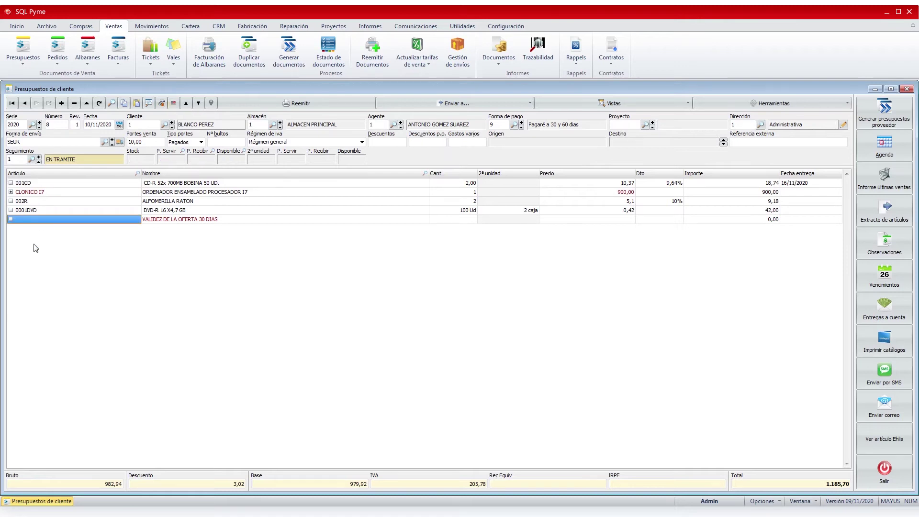
pyautogui.click(174, 103)
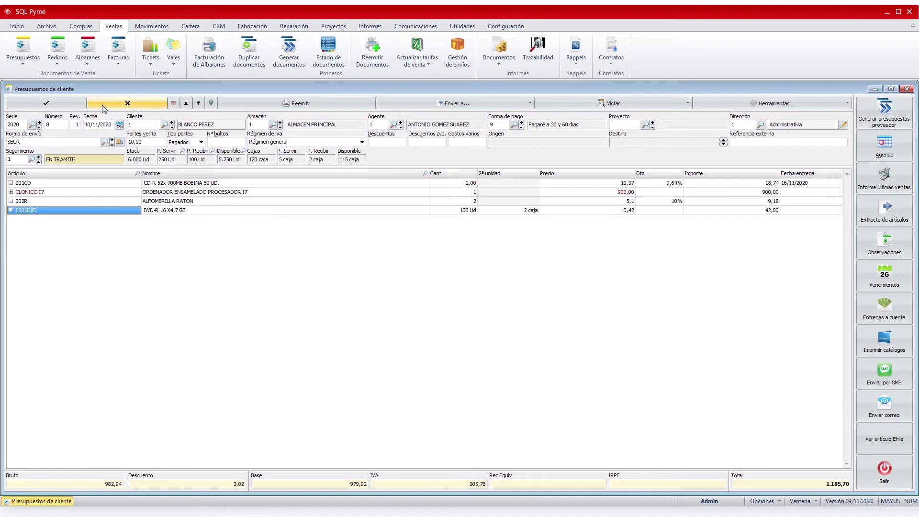
pyautogui.click(116, 107)
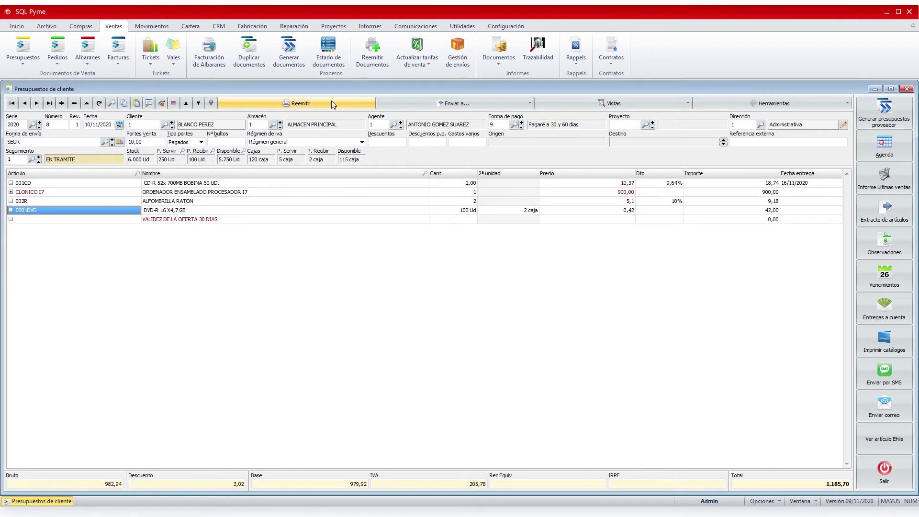
# Send all quote lines to a new customer order in series 2020 dated 12/11/2020.
pyautogui.click(530, 103)
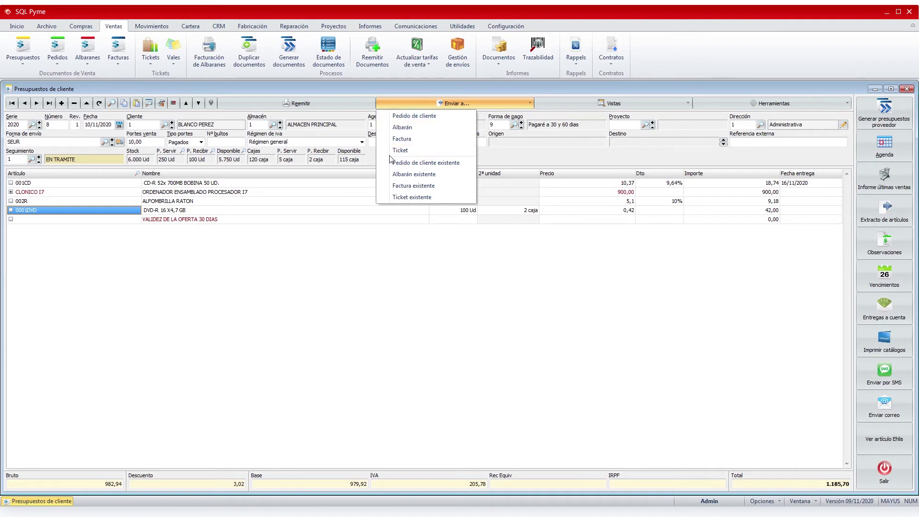
pyautogui.click(432, 119)
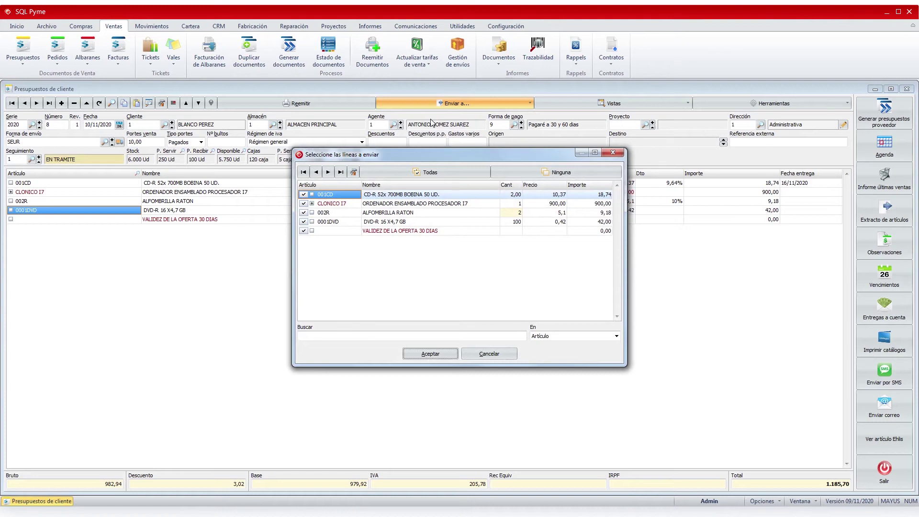
pyautogui.click(429, 353)
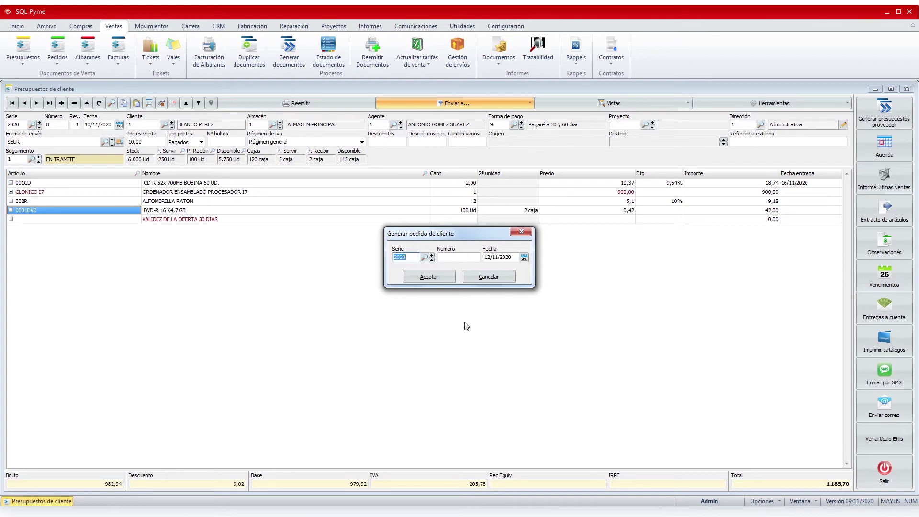
pyautogui.click(429, 277)
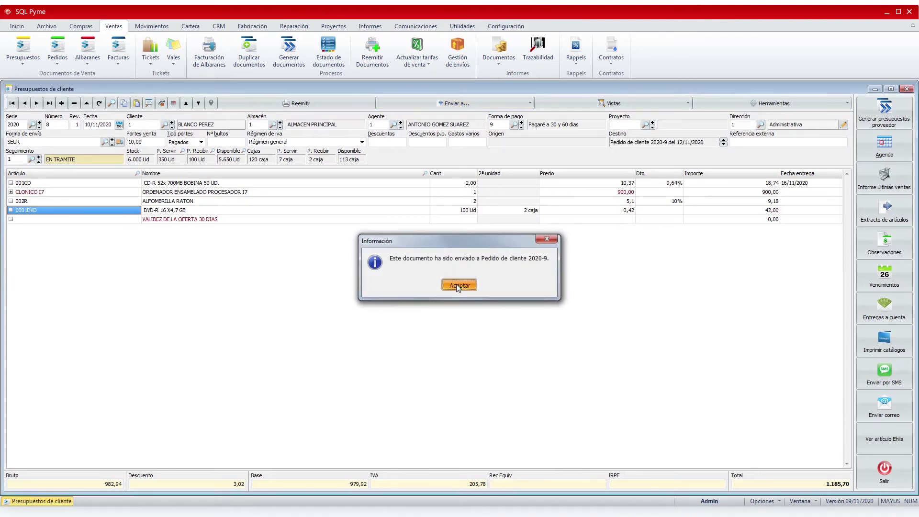
pyautogui.click(455, 284)
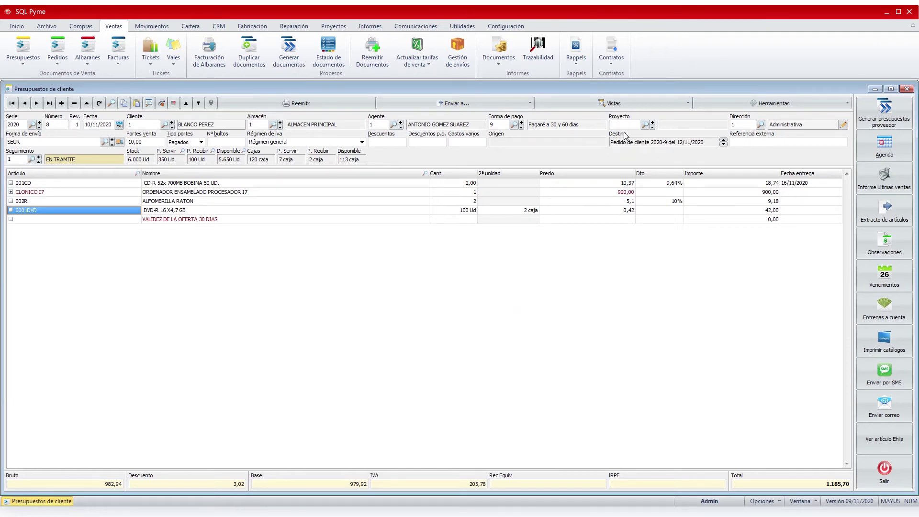
# Open the customer order from the quote's destination and examine its order status choices and the documents it can be sent to.
pyautogui.doubleClick(656, 142)
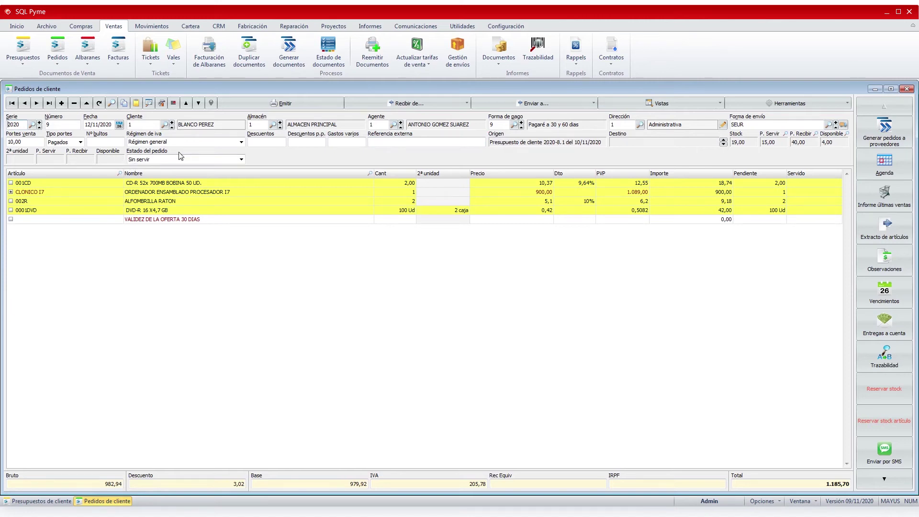
pyautogui.click(241, 160)
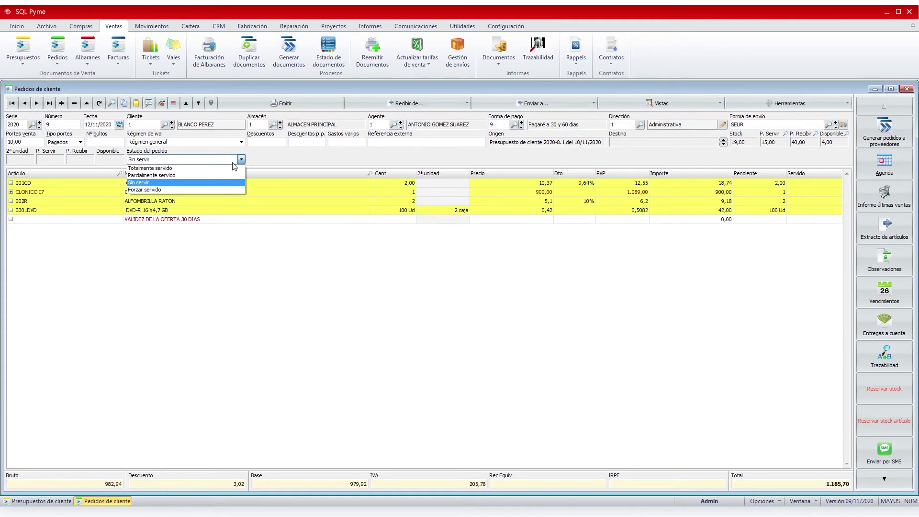
pyautogui.click(291, 160)
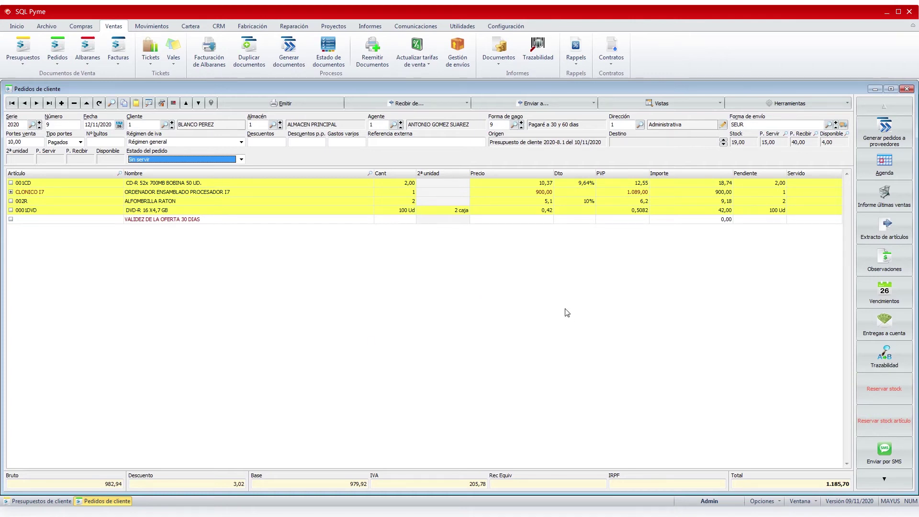
pyautogui.click(594, 103)
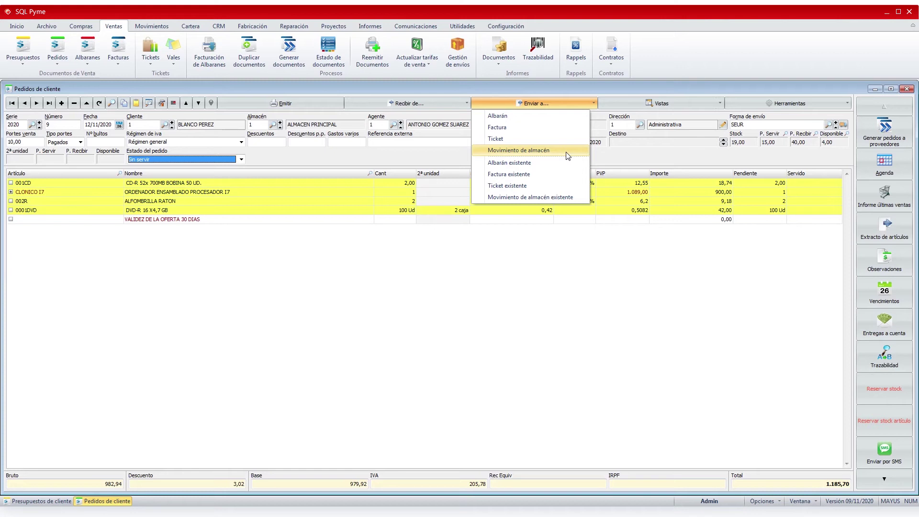
# Send the order to a new delivery note in series 2020 dated 12/11/2020, with 1 unit of 001CD and without the 0001DVD line.
pyautogui.click(514, 119)
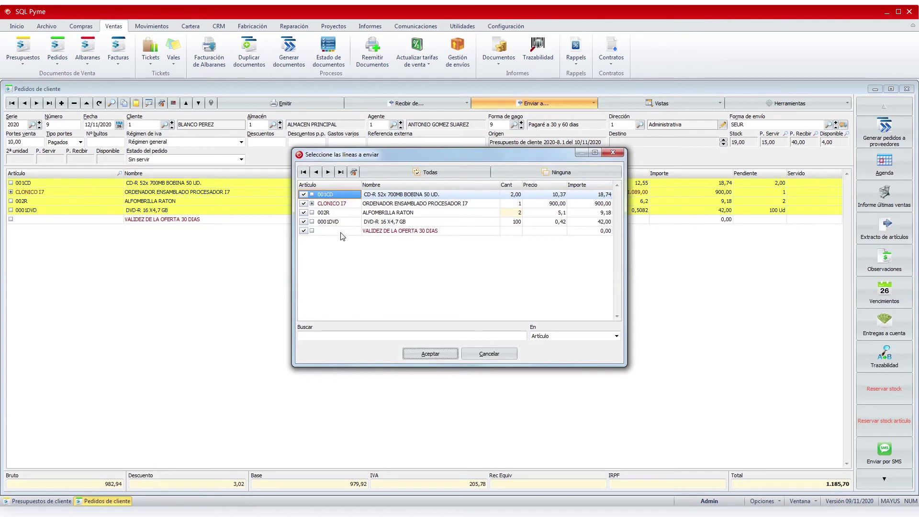
pyautogui.click(515, 194)
pyautogui.write('1')
pyautogui.press('Tab')
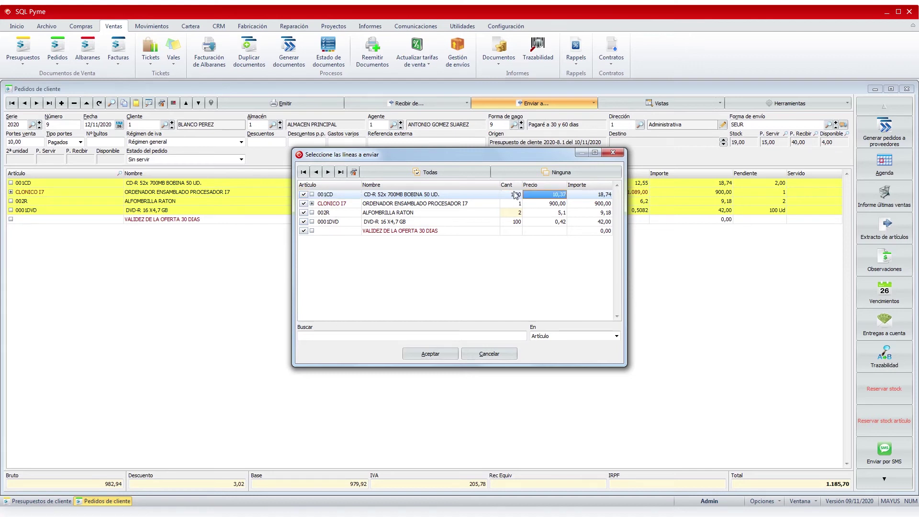
pyautogui.click(303, 221)
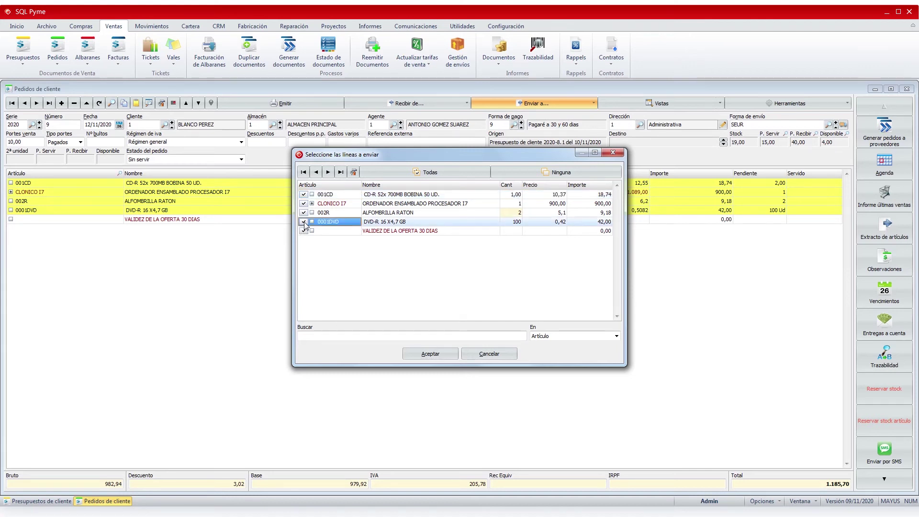
pyautogui.click(434, 356)
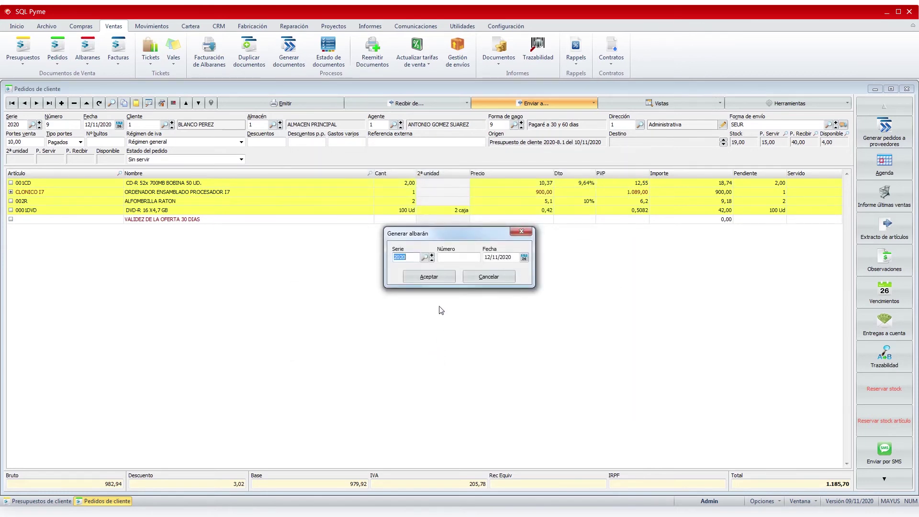
pyautogui.click(435, 276)
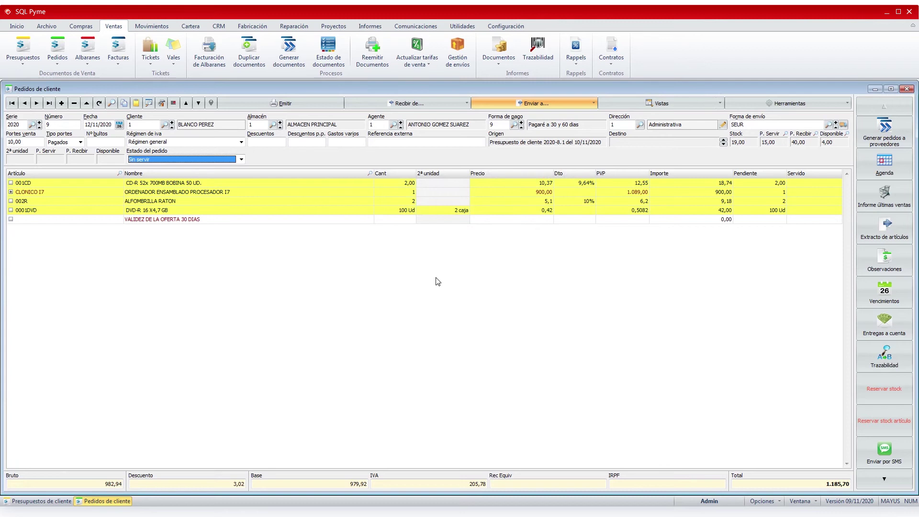
pyautogui.click(459, 285)
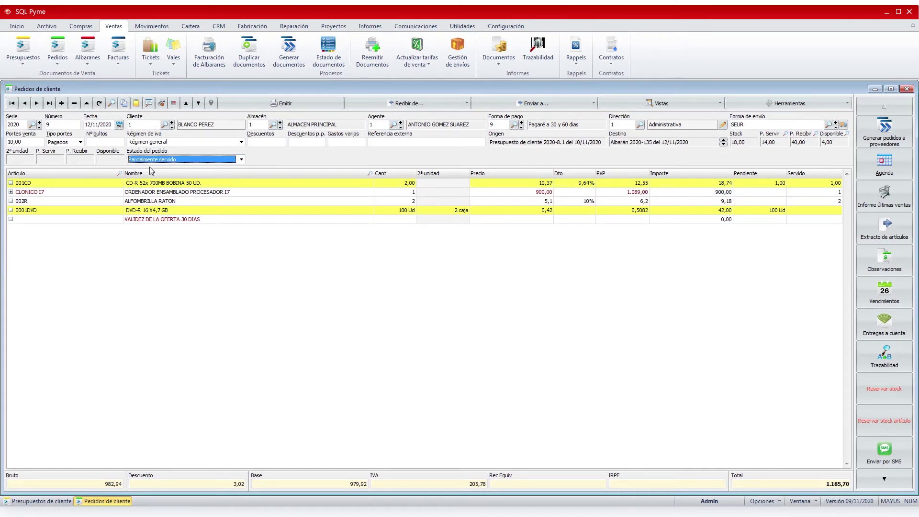
# Check the order's pending and served quantities and the lines still available for another delivery note, then cancel the sending.
pyautogui.click(763, 186)
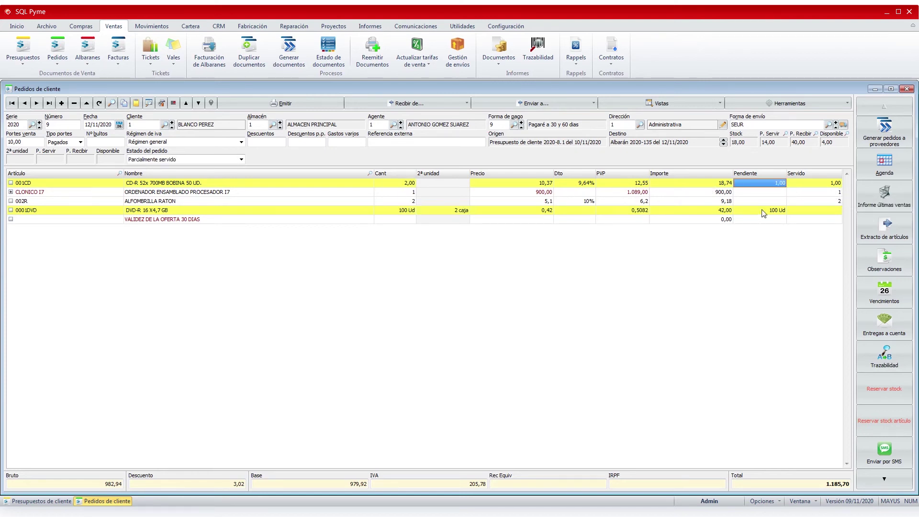
pyautogui.click(397, 211)
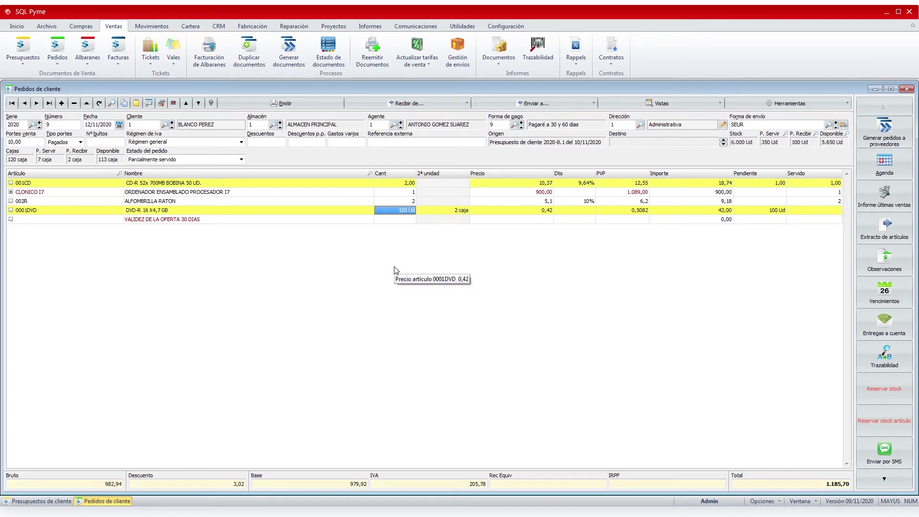
pyautogui.click(396, 194)
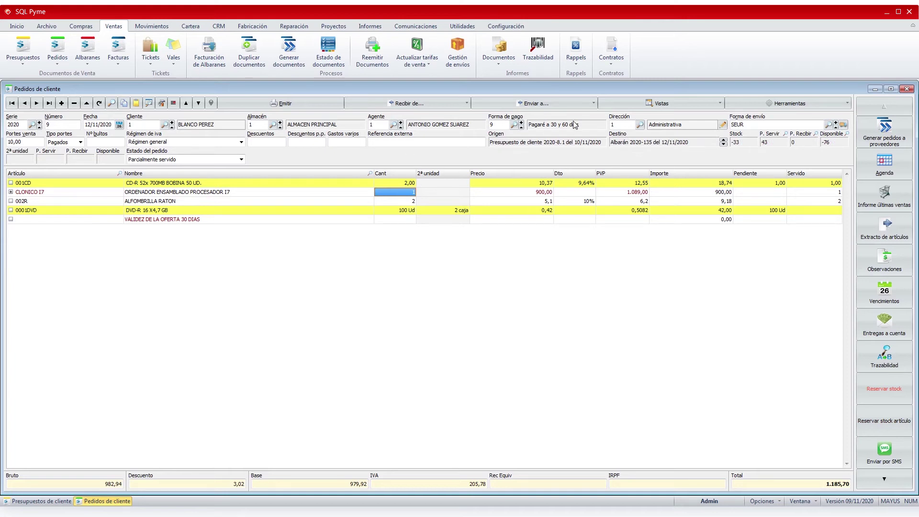
pyautogui.click(582, 103)
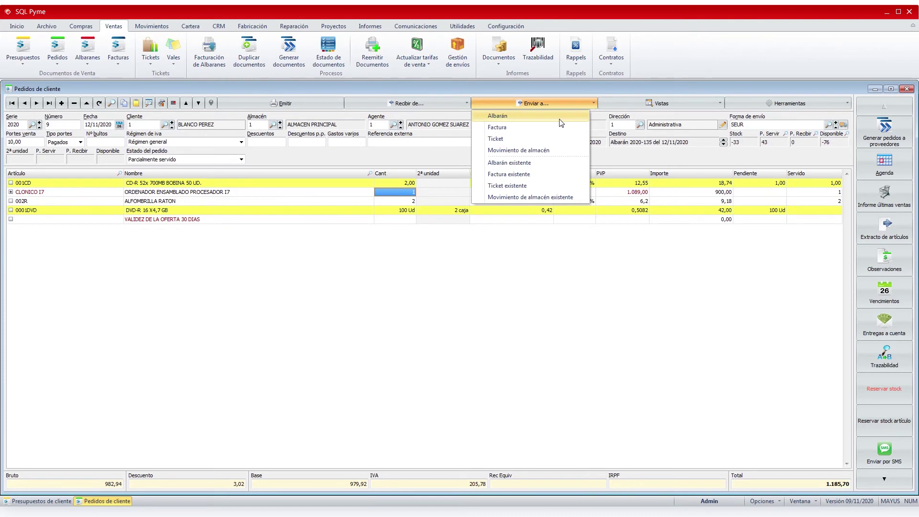
pyautogui.click(561, 123)
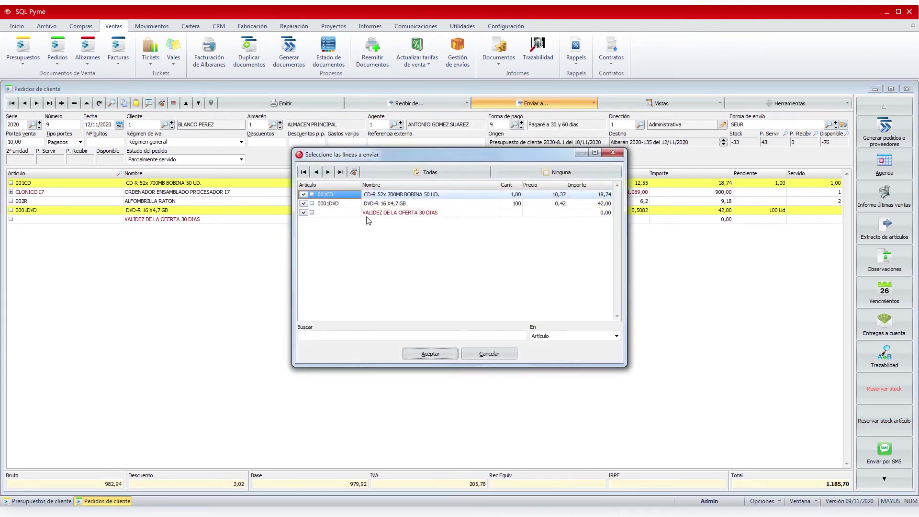
pyautogui.click(504, 358)
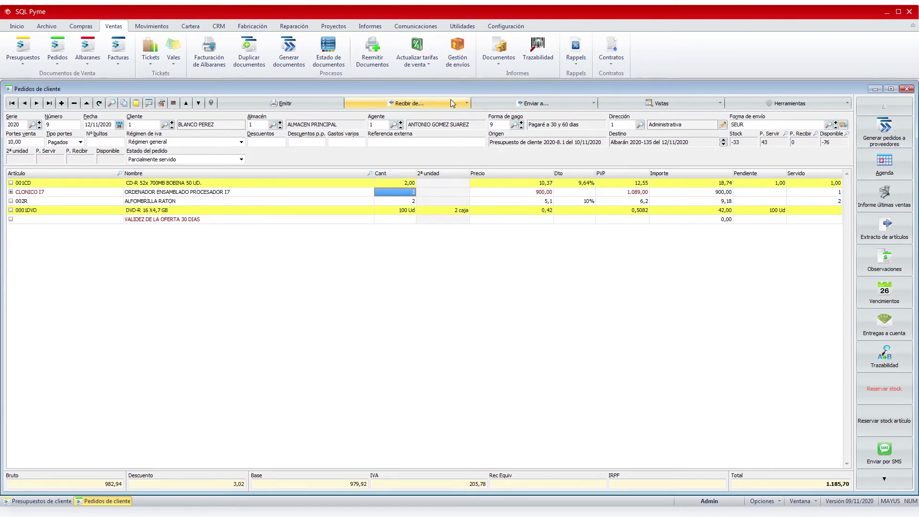
# Examine the customer quotes that can be received into the order, also marking quote 92 of series 2012, and cancel the selection.
pyautogui.click(467, 103)
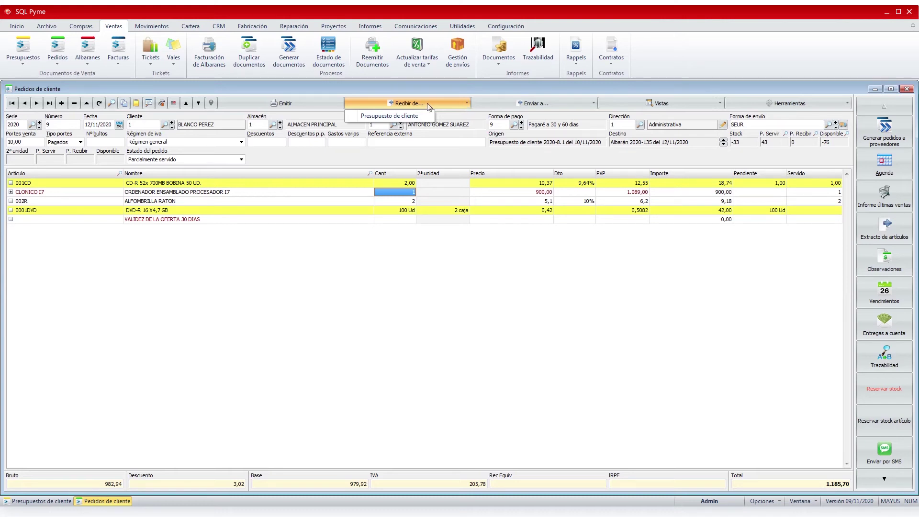
pyautogui.click(410, 116)
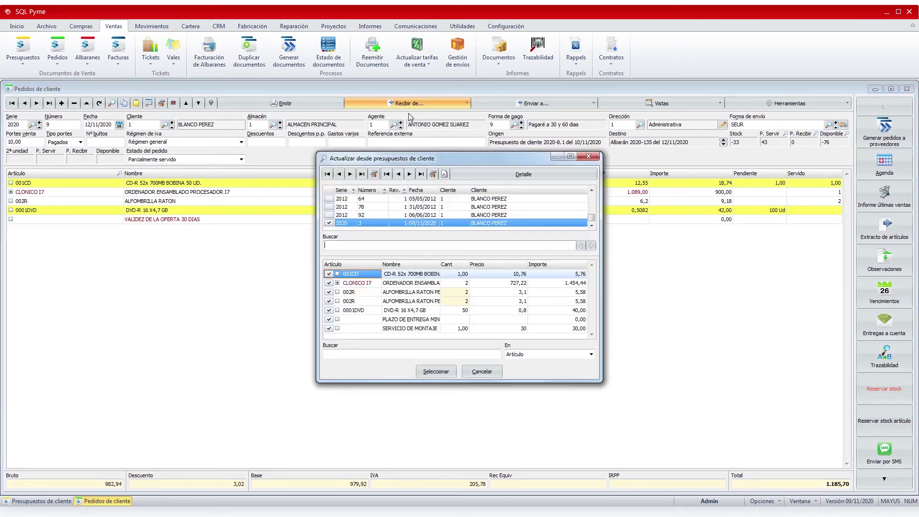
pyautogui.click(329, 215)
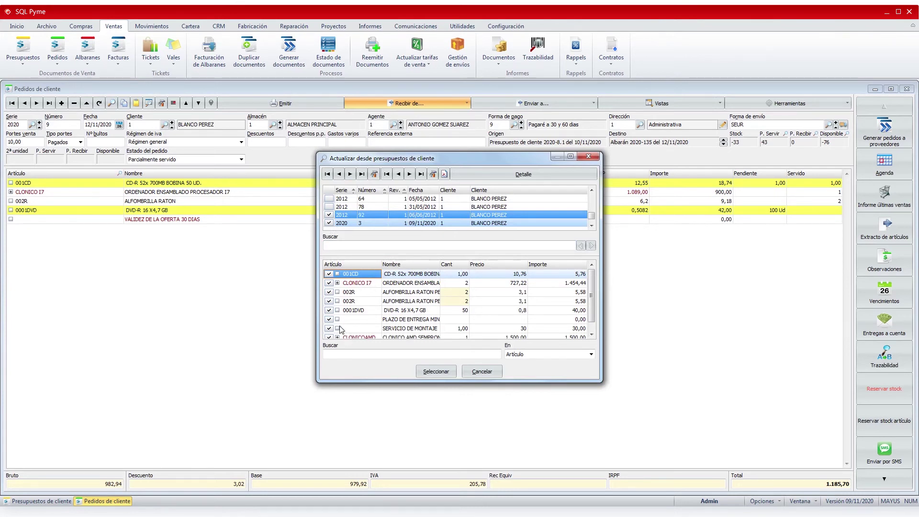
pyautogui.click(477, 372)
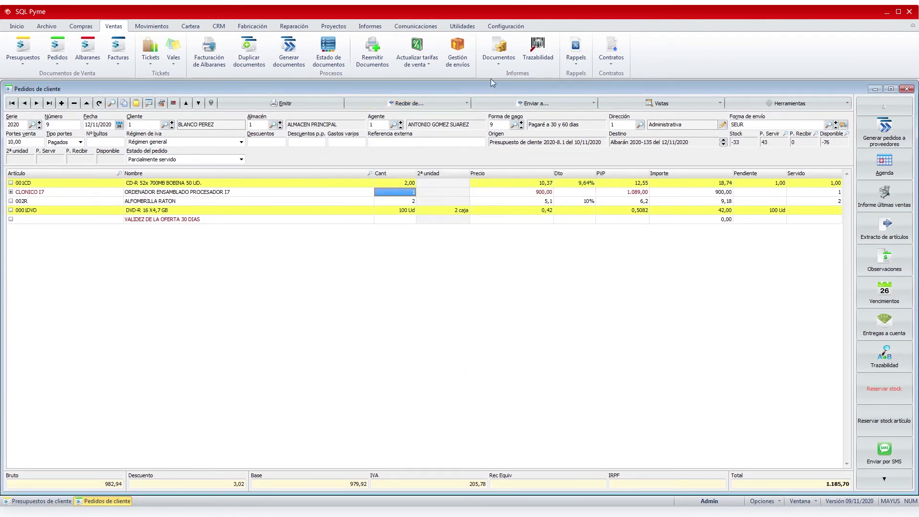
# Open the delivery note from the order's destination and examine its lines and Facturable choices.
pyautogui.doubleClick(624, 143)
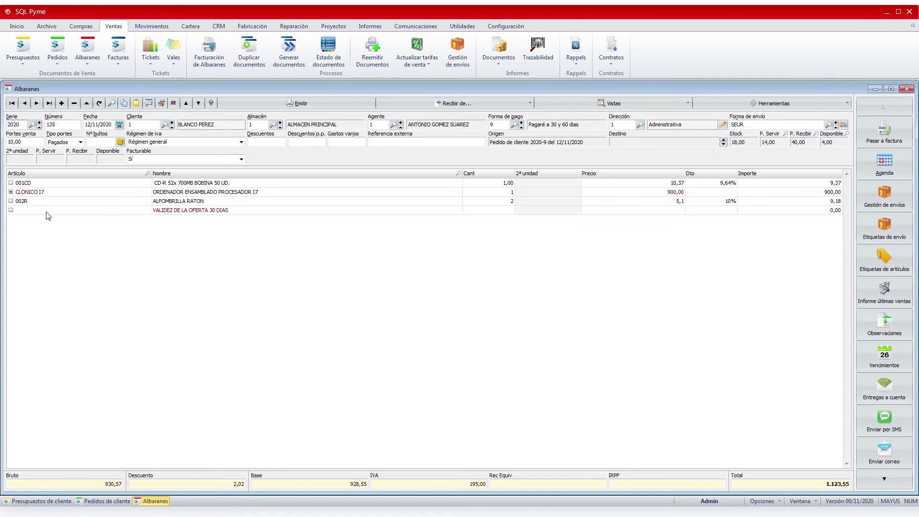
pyautogui.click(61, 203)
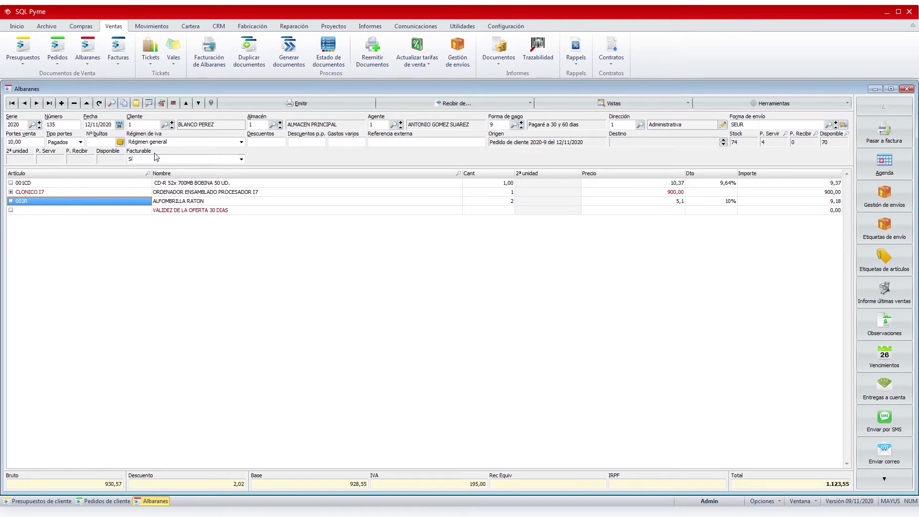
pyautogui.click(242, 161)
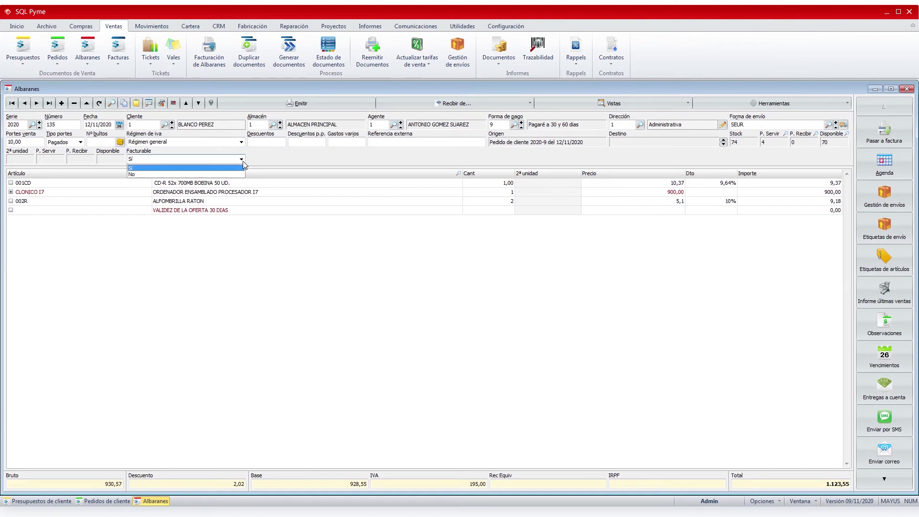
pyautogui.click(267, 159)
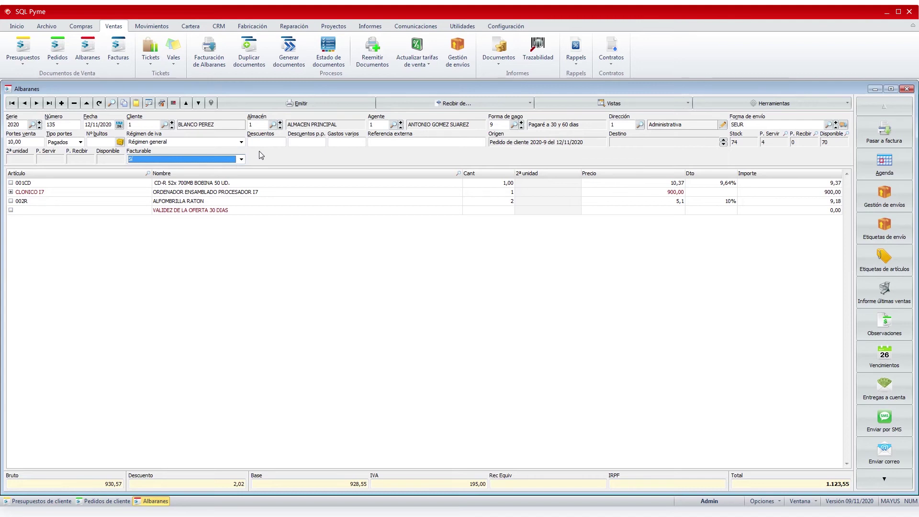
# Examine the pending customer order lines that can be received into the delivery note and cancel the selection.
pyautogui.click(530, 103)
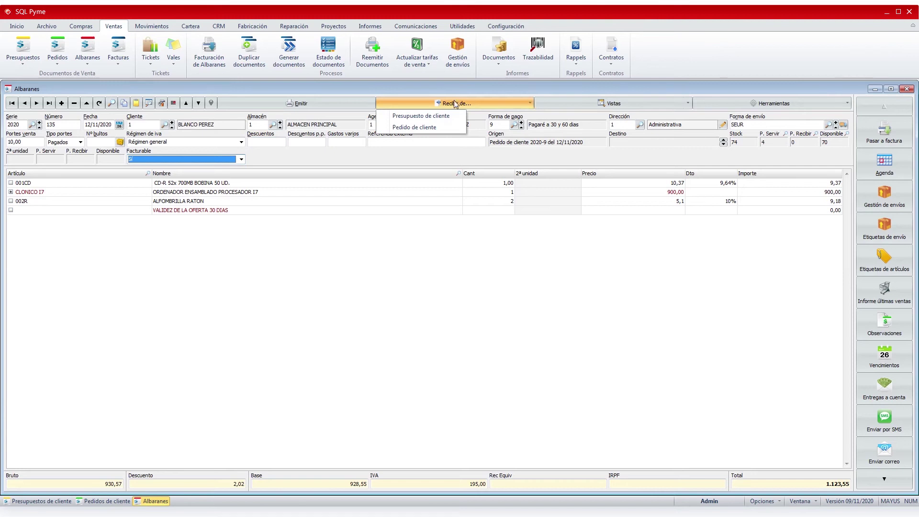
pyautogui.click(446, 126)
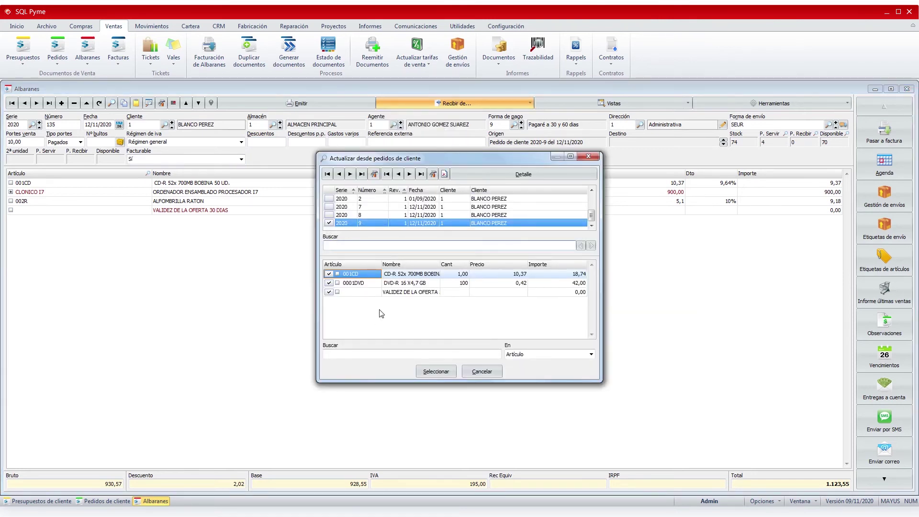
pyautogui.click(476, 374)
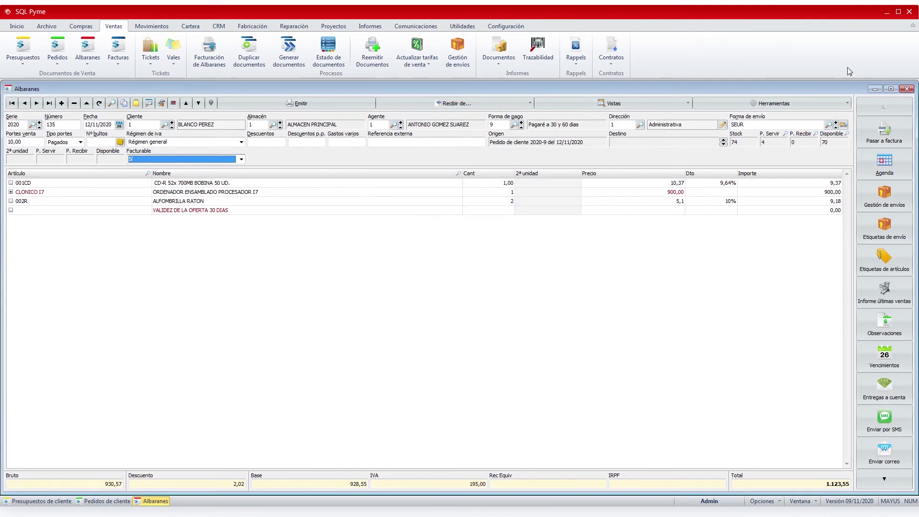
# Convert the delivery note to an invoice in series 2020 dated 12/11/2020, view the issued document as a whole page and close it.
pyautogui.click(888, 137)
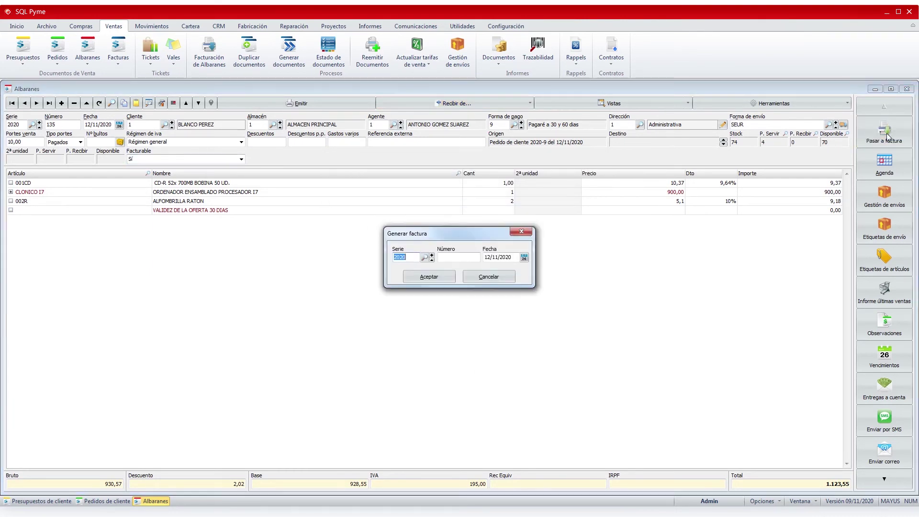
pyautogui.click(444, 278)
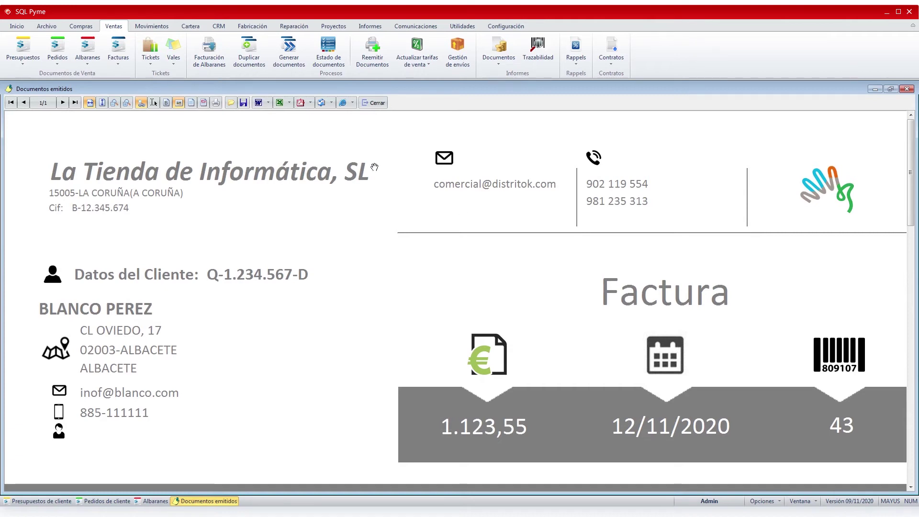
pyautogui.click(102, 103)
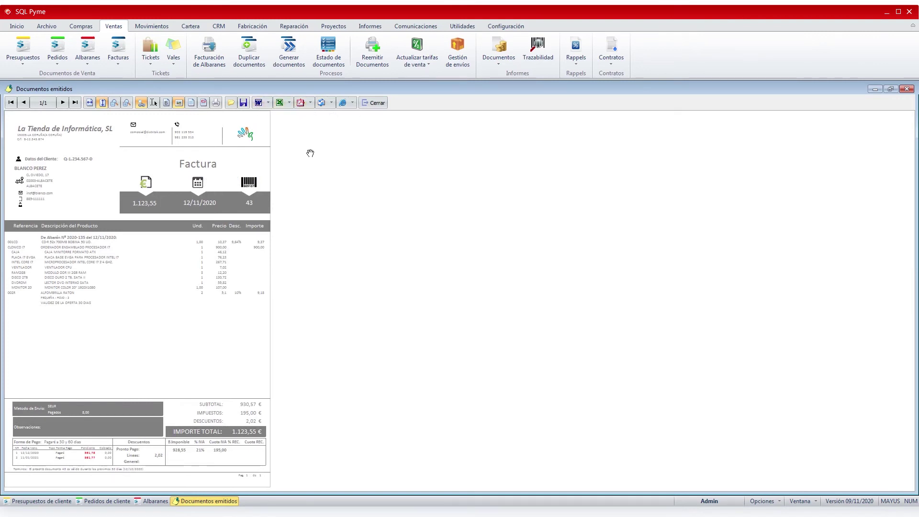
pyautogui.click(382, 105)
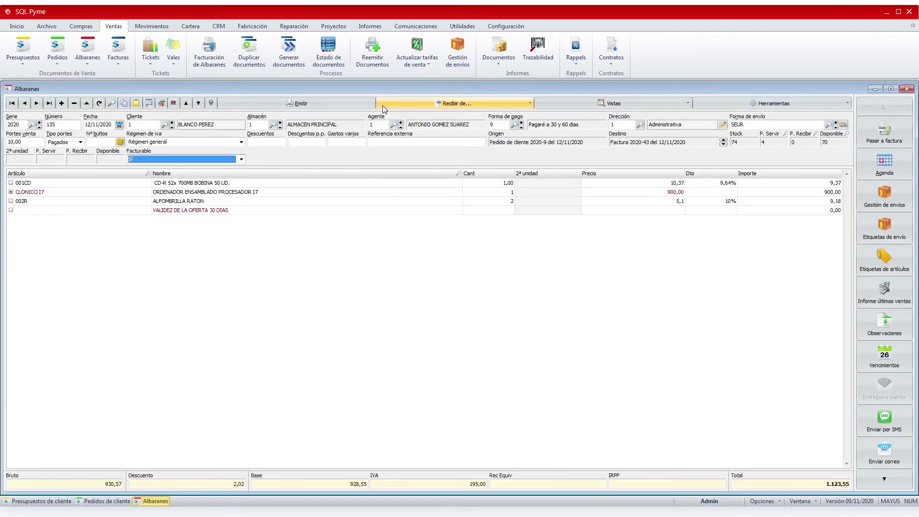
# Open the invoice from the delivery note's destination and try to edit its "VALIDEZ DE LA OFERTA 30 DIAS" line.
pyautogui.doubleClick(621, 143)
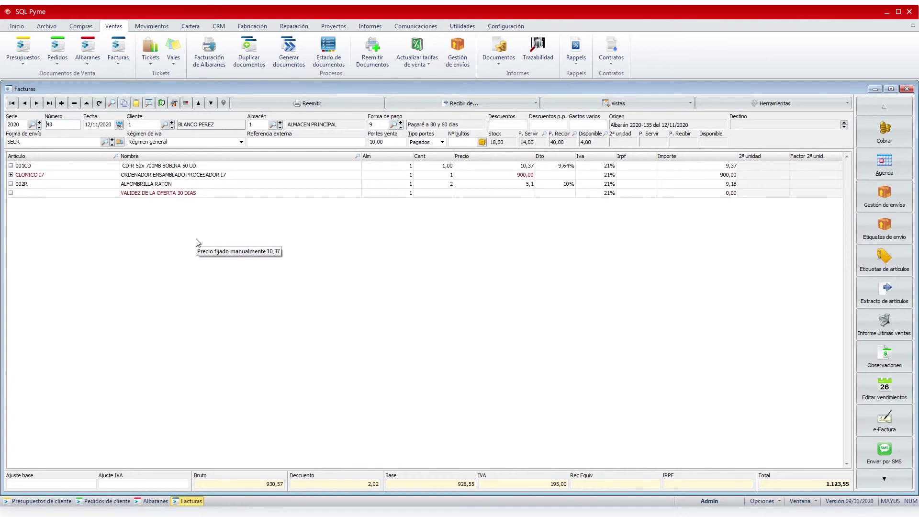
pyautogui.click(236, 193)
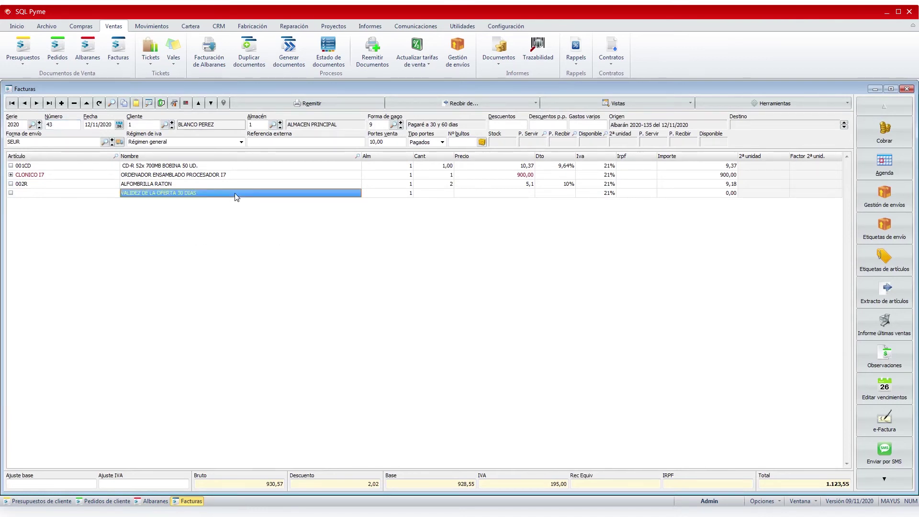
pyautogui.click(234, 194)
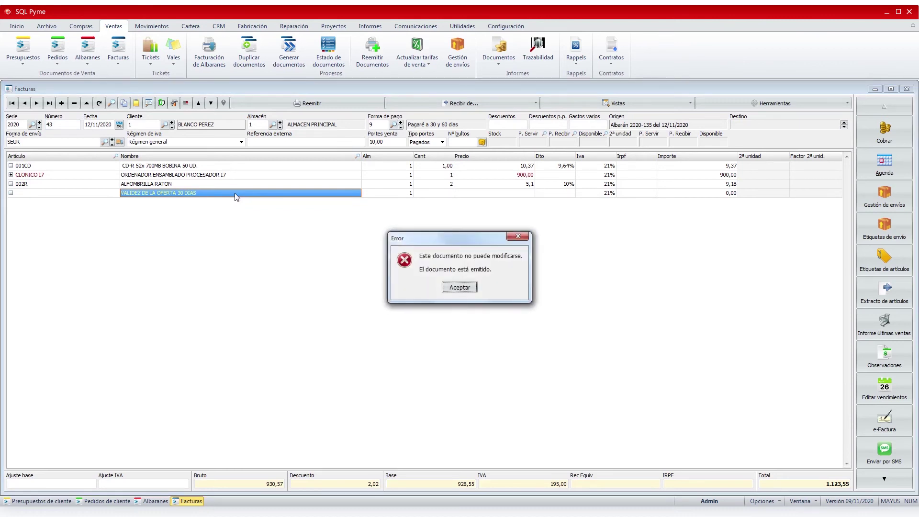
pyautogui.click(458, 287)
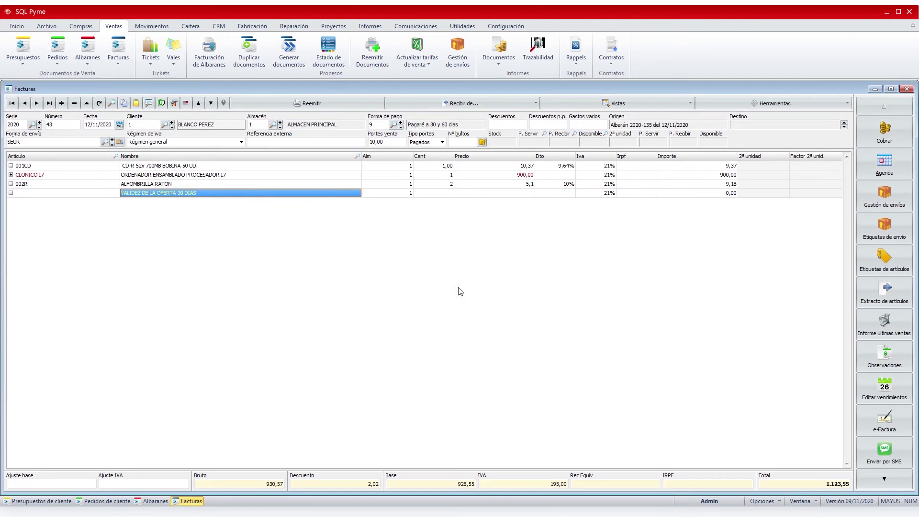
# Review the due dates and payment types of the invoice's receipts and close the receipts window.
pyautogui.click(884, 388)
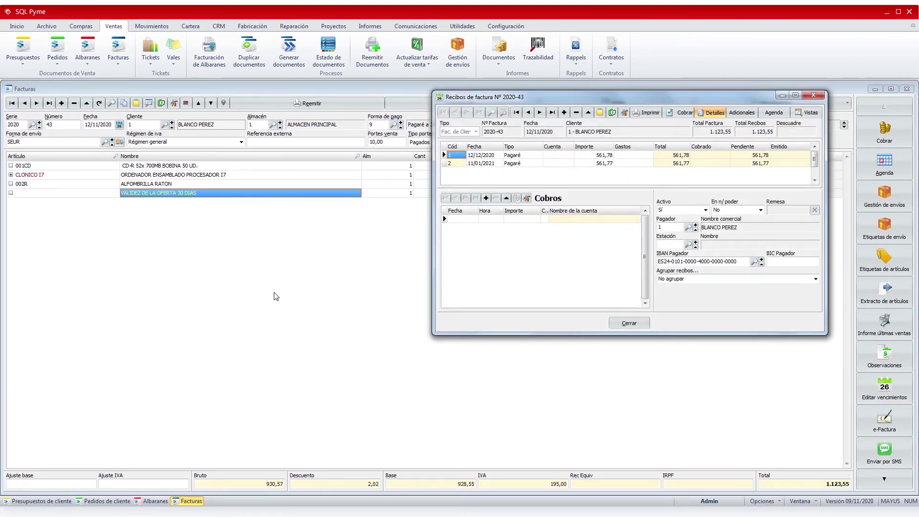
pyautogui.moveTo(473, 99); pyautogui.dragTo(428, 173)
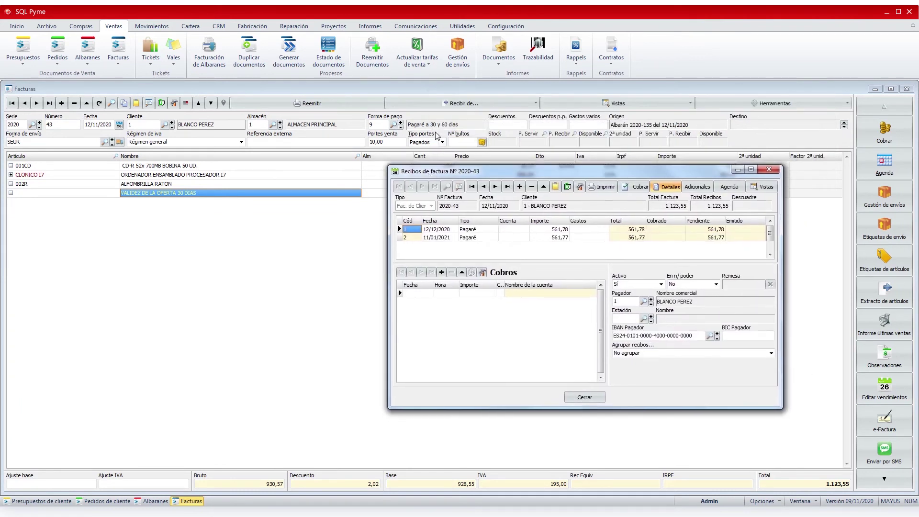
pyautogui.click(487, 229)
pyautogui.click(486, 236)
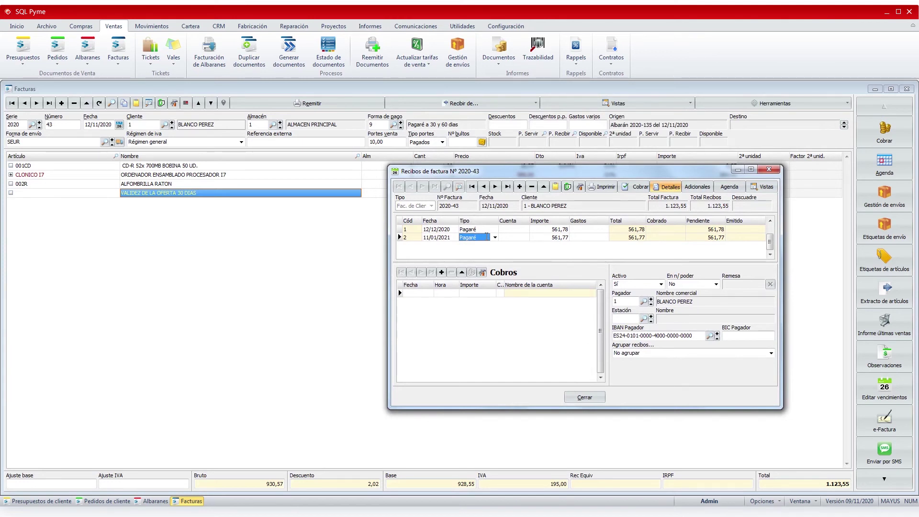
pyautogui.click(585, 397)
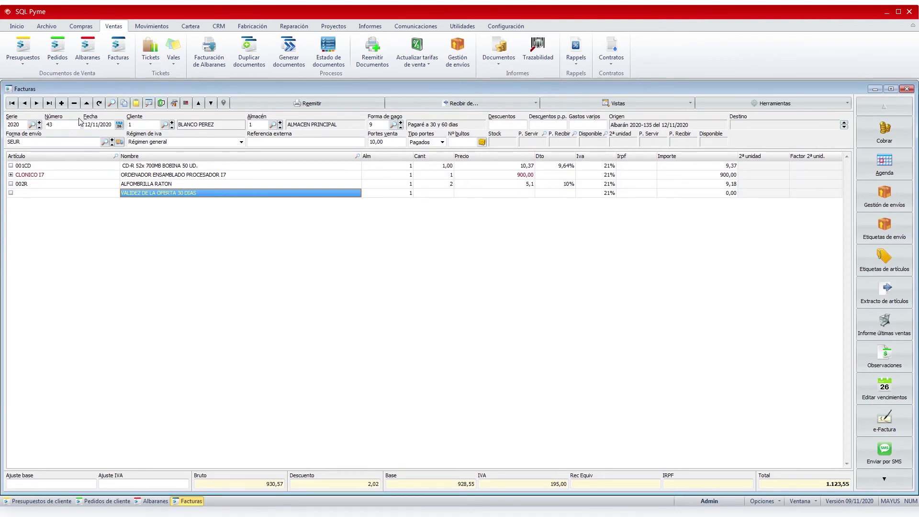
# Delete invoice 43 of series 2020, confirm the removal and close the invoices window.
pyautogui.click(74, 103)
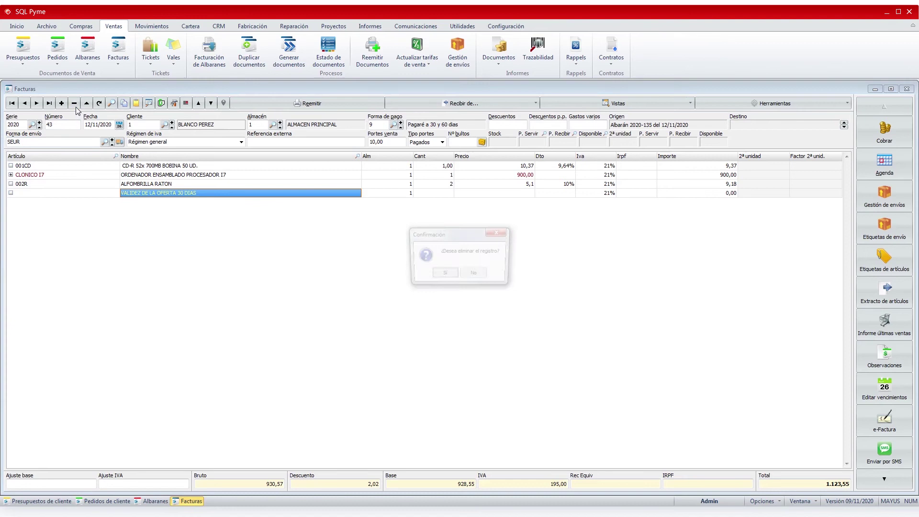
pyautogui.click(453, 277)
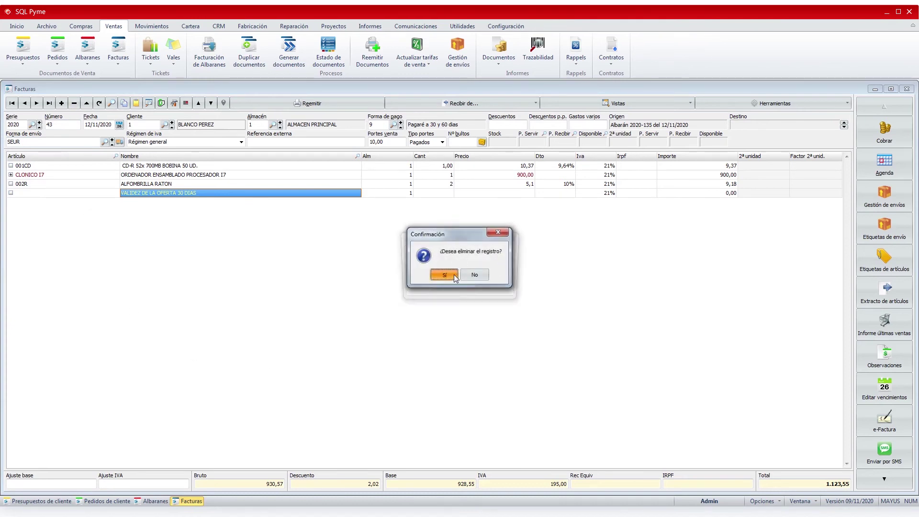
pyautogui.click(444, 287)
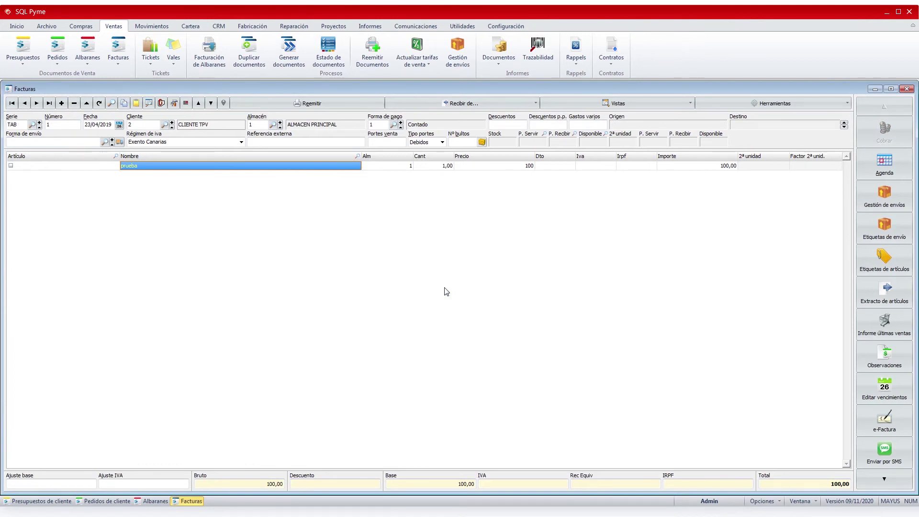
pyautogui.click(906, 89)
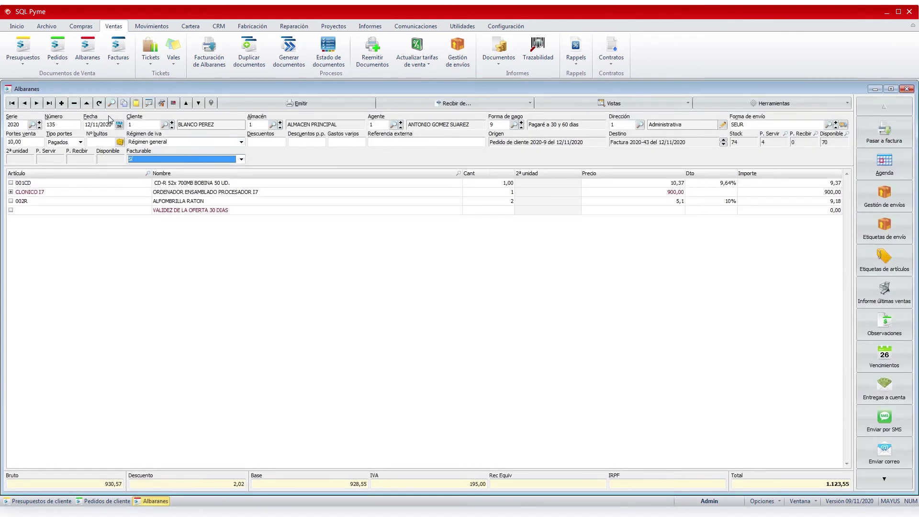
# Refresh the delivery note, check its CLONICO I7 line, and close the delivery note, customer order and quote windows.
pyautogui.click(99, 103)
pyautogui.click(482, 193)
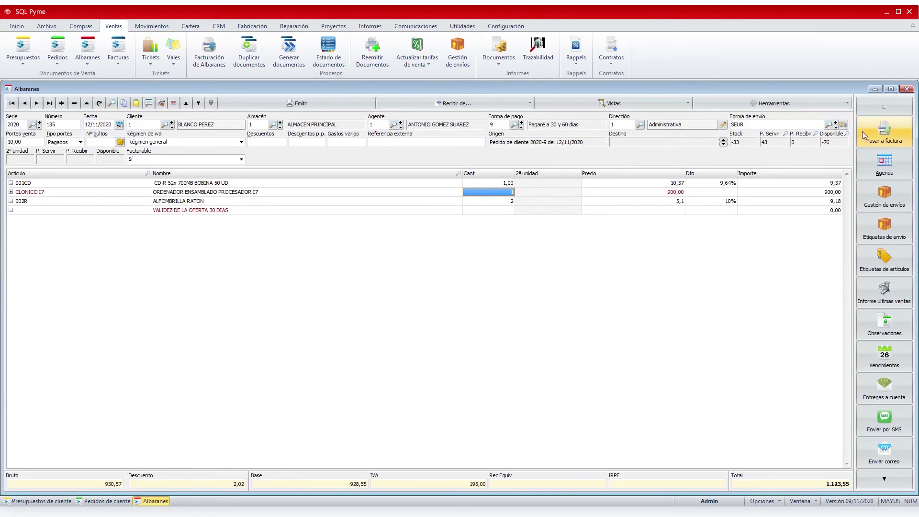
pyautogui.click(907, 90)
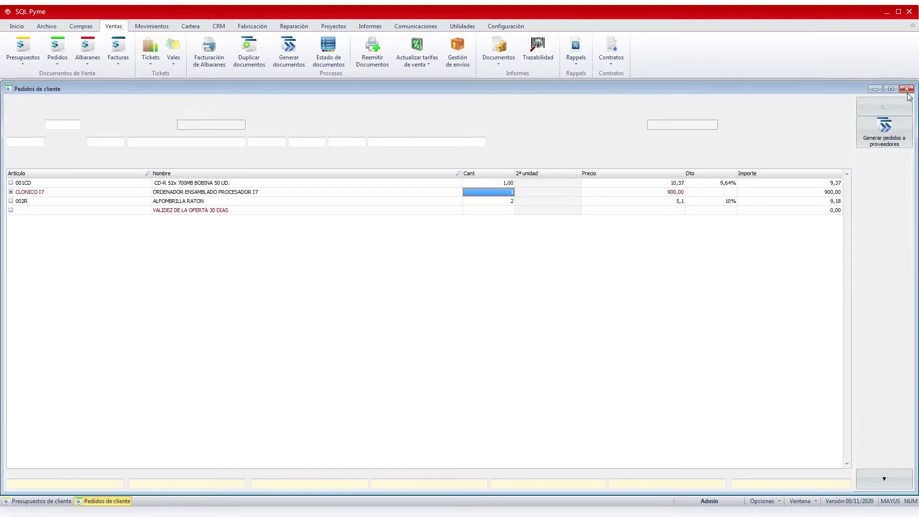
pyautogui.click(908, 90)
pyautogui.click(907, 90)
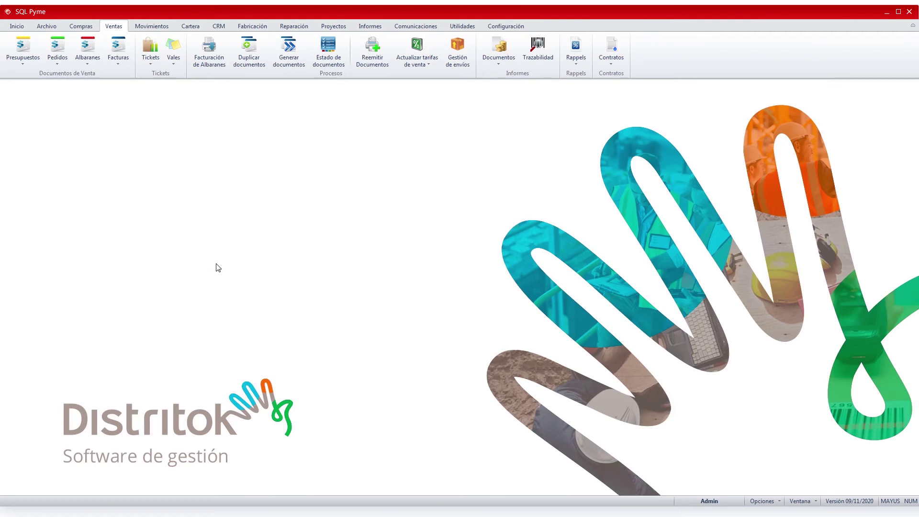
# Start a new sales ticket for the first listed agent and add one CARTUCHO NEGRO EPSON STYLUS COLOR 440.
pyautogui.click(156, 45)
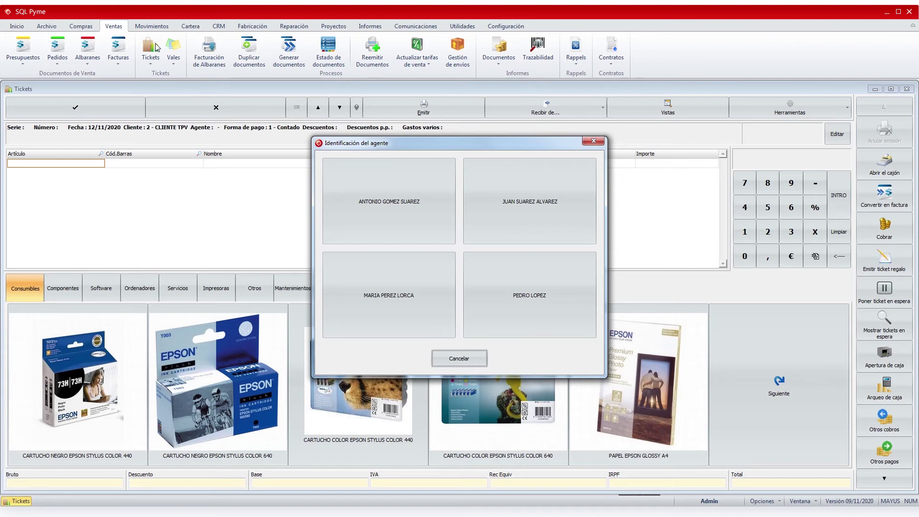
pyautogui.click(372, 211)
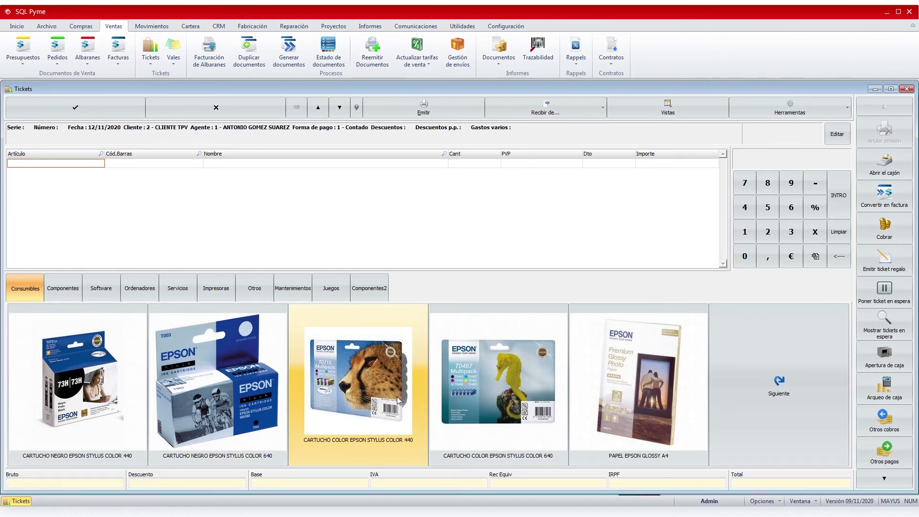
pyautogui.click(97, 390)
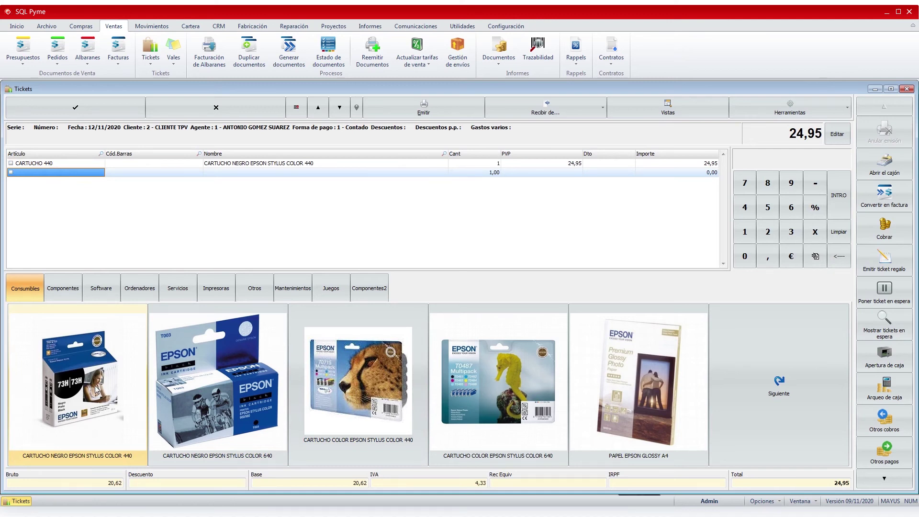
pyautogui.press('Return')
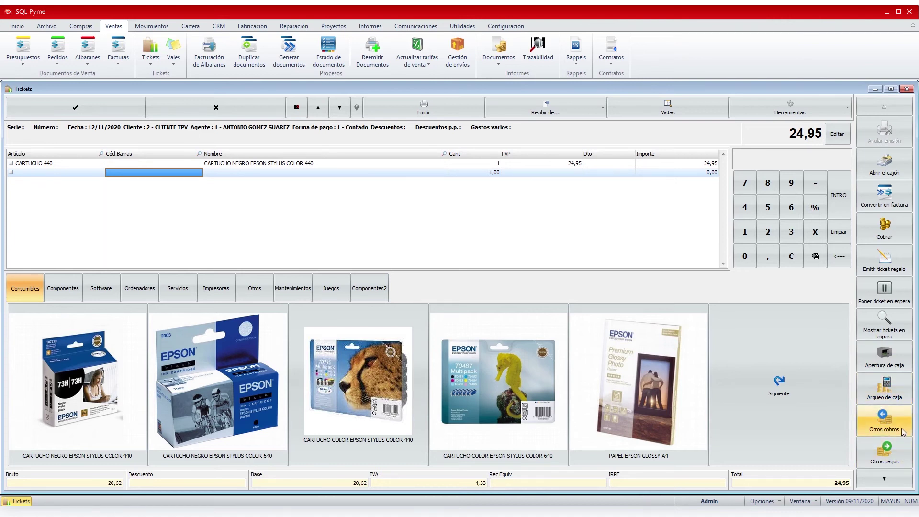
# Save the ticket and charge its full amount to Tarjeta Abanca (VISA), issuing the printed ticket.
pyautogui.click(104, 109)
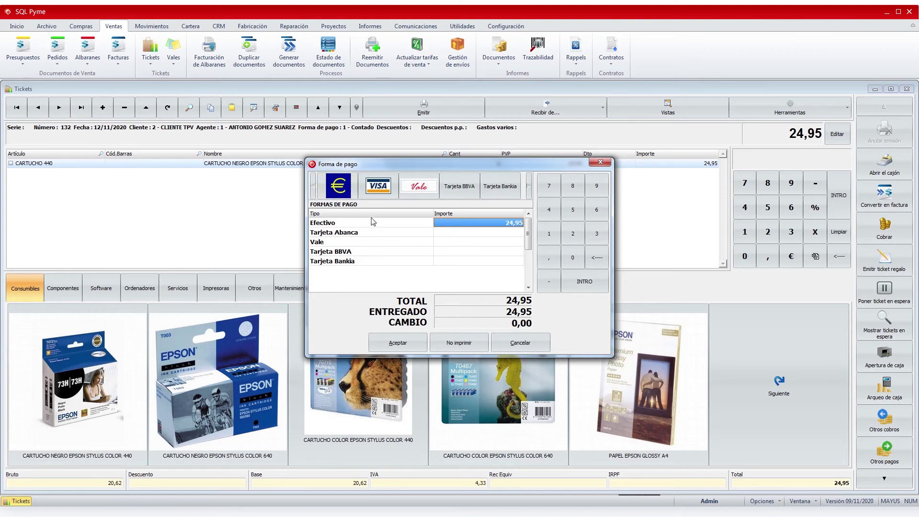
pyautogui.click(383, 194)
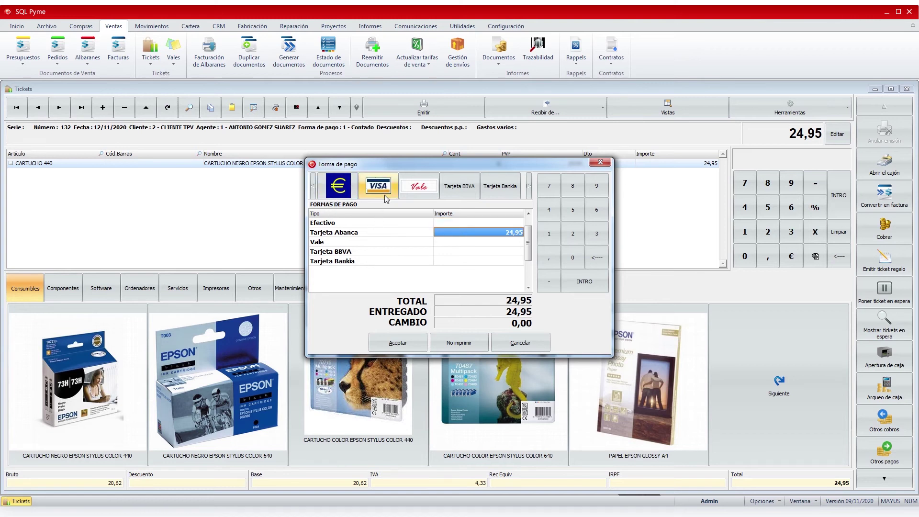
pyautogui.click(398, 342)
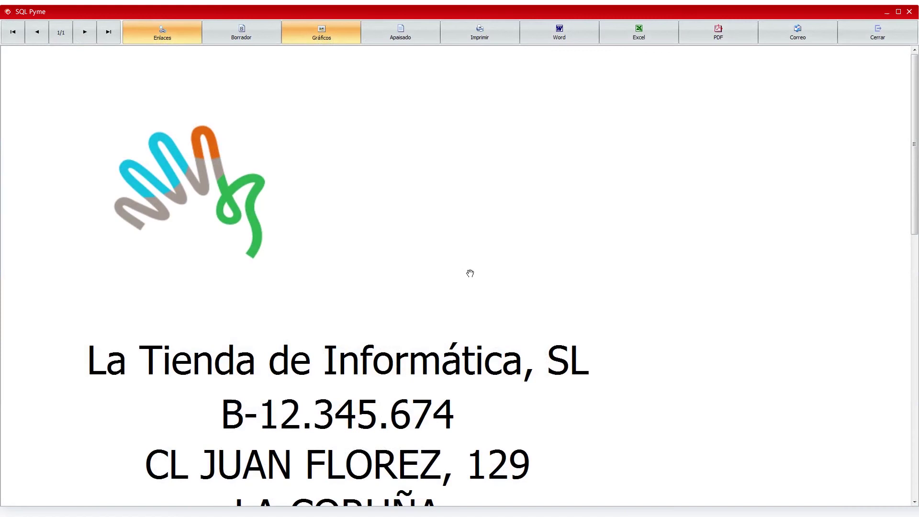
# Read the issued ticket through to its total, then close it, cancel the agent identification and close the tickets window.
pyautogui.scroll(-2, 470, 270)
pyautogui.scroll(-4, 470, 269)
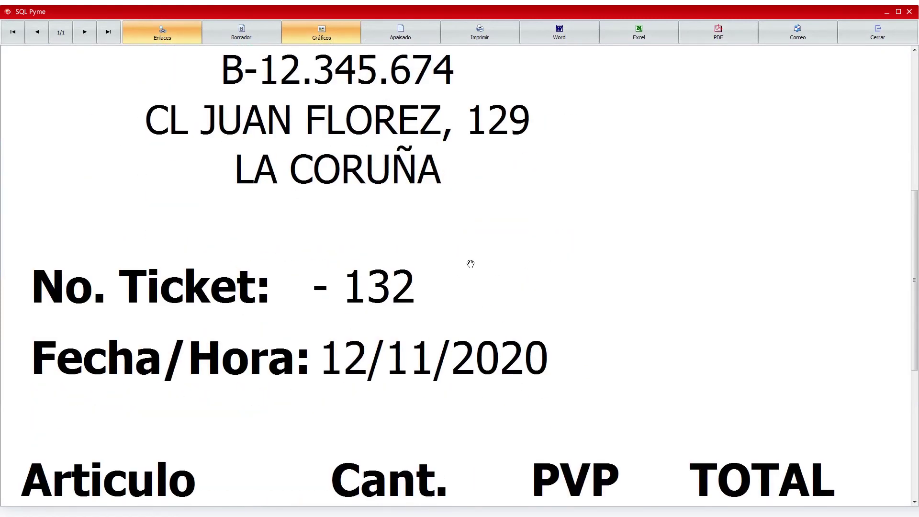
pyautogui.scroll(-4, 470, 263)
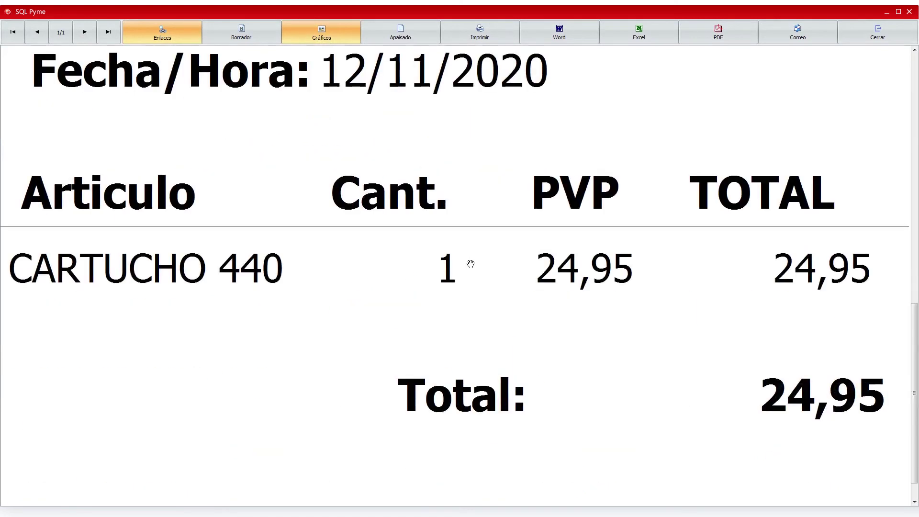
pyautogui.scroll(-1, 470, 263)
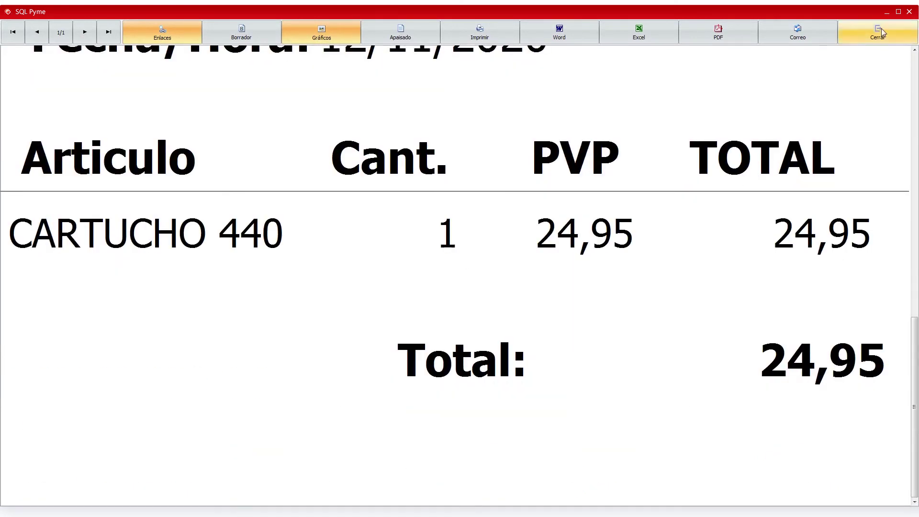
pyautogui.click(877, 33)
pyautogui.click(459, 359)
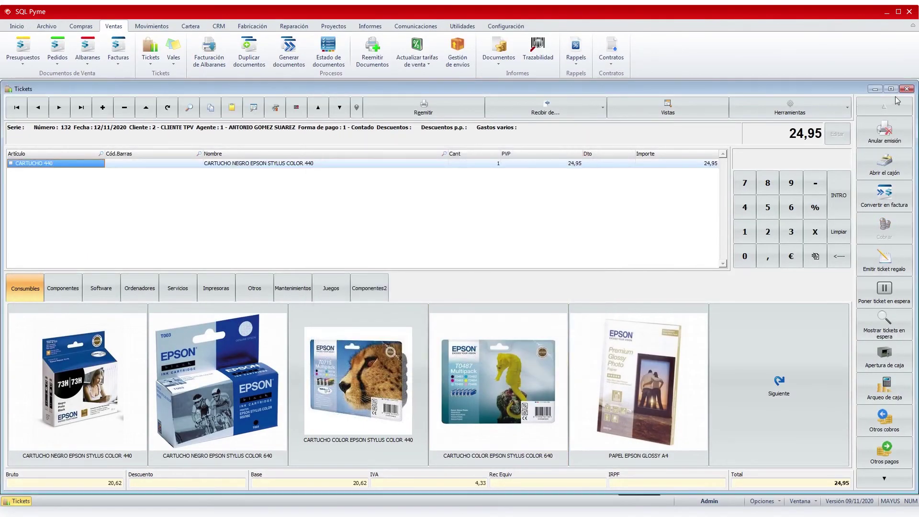
pyautogui.click(907, 89)
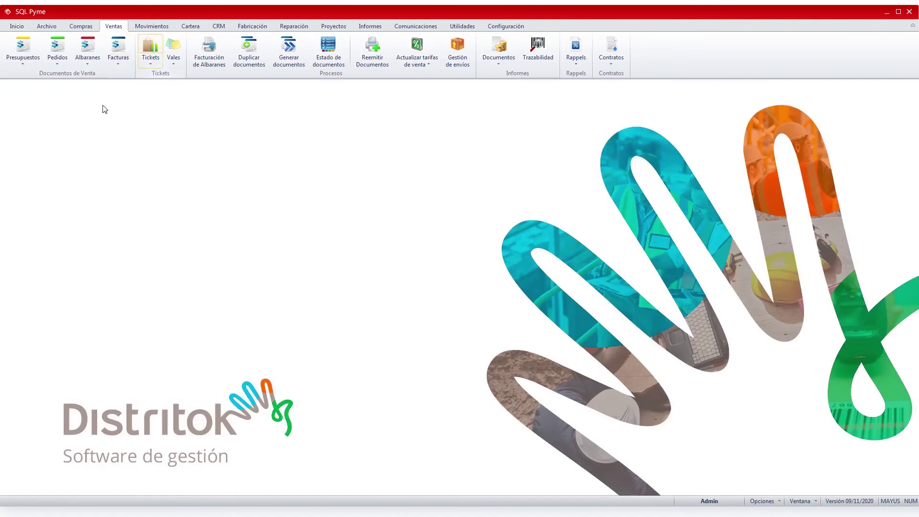
# Review the document types a customer order can be sent to and close the customer orders window.
pyautogui.click(57, 48)
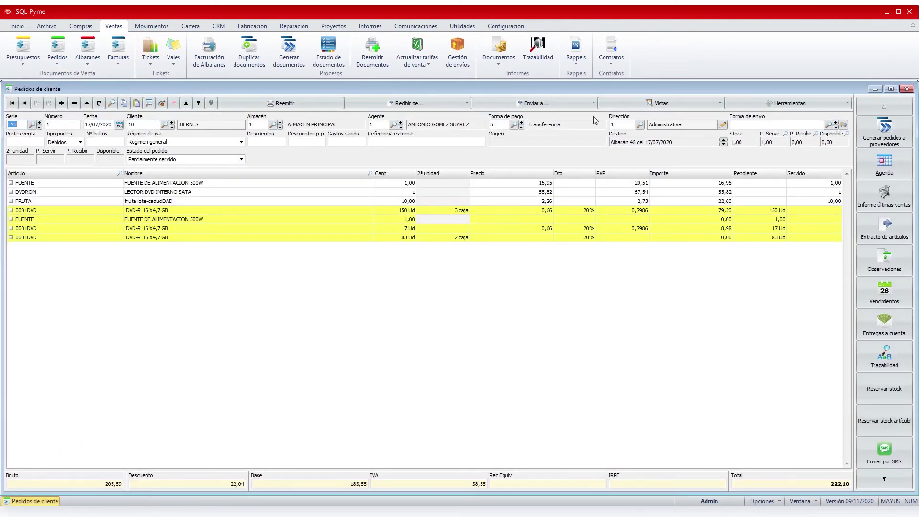
pyautogui.click(534, 104)
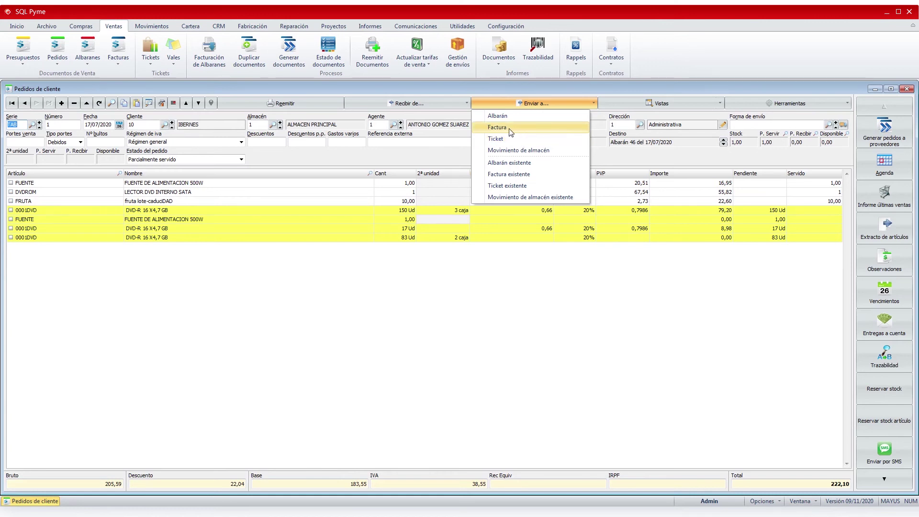
pyautogui.click(907, 89)
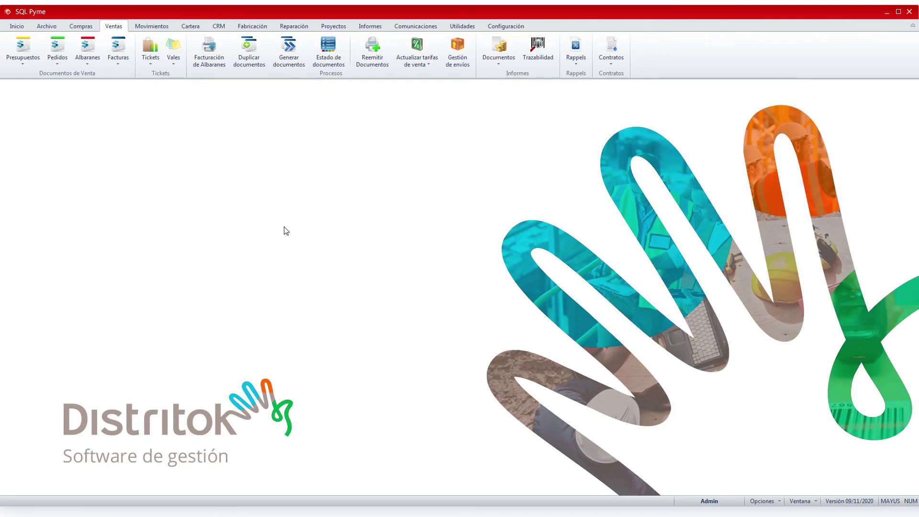
# Find and load invoice 43 of series 2020, dated 12/11/2020, from the invoice list.
pyautogui.click(123, 46)
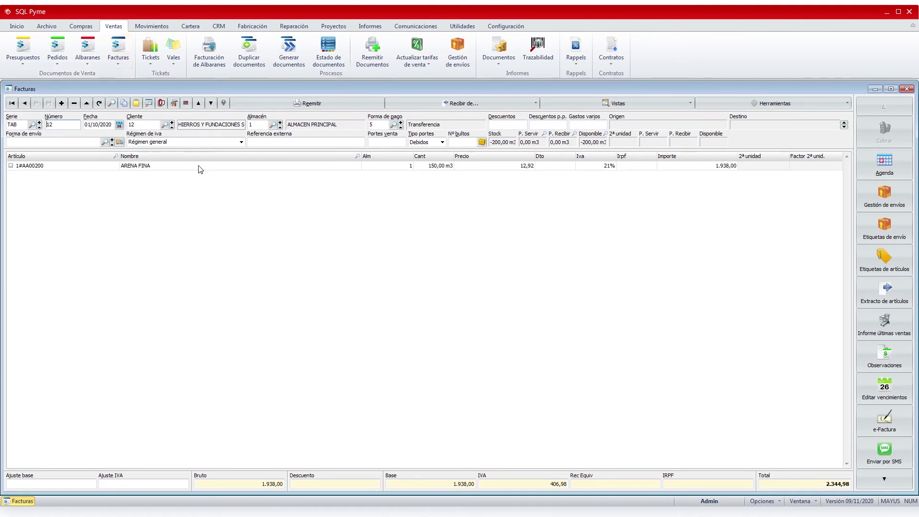
pyautogui.click(111, 103)
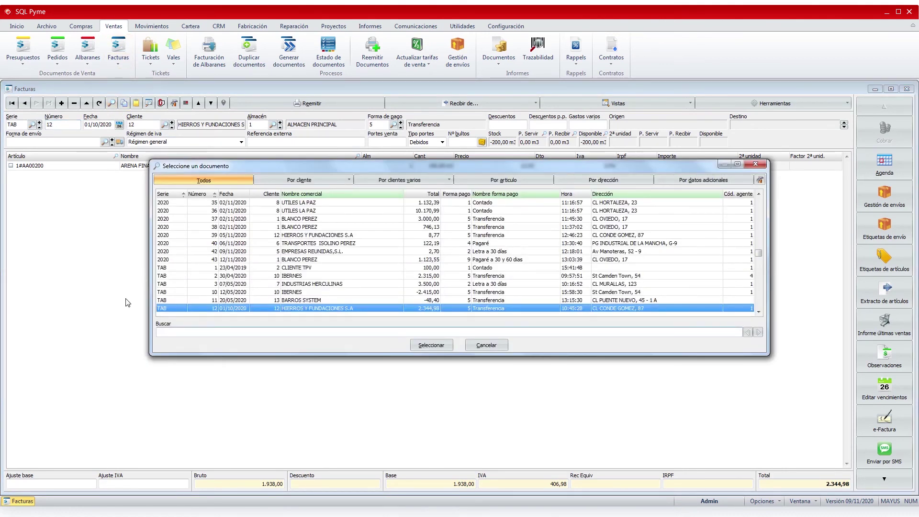
pyautogui.click(201, 260)
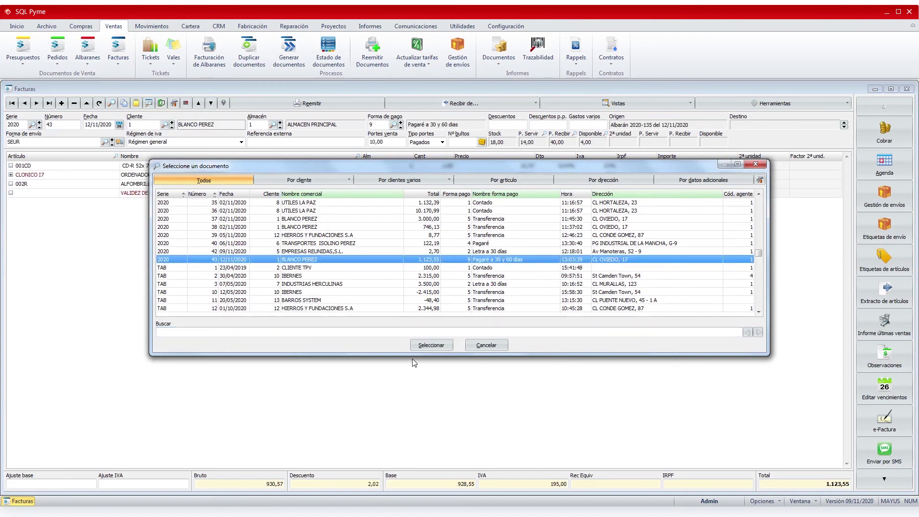
pyautogui.click(412, 345)
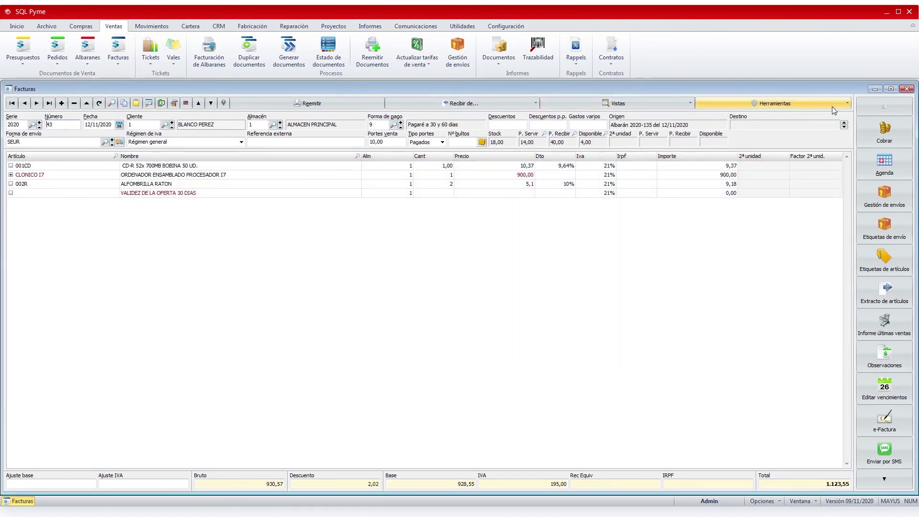
# Generate a credit note for all of the invoice's lines in series TAB, dated 12/11/2020.
pyautogui.click(809, 103)
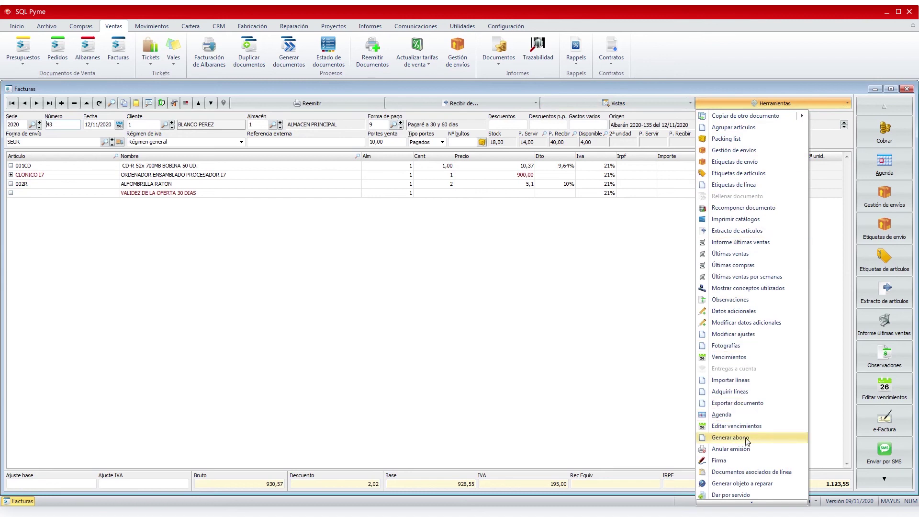
pyautogui.click(744, 438)
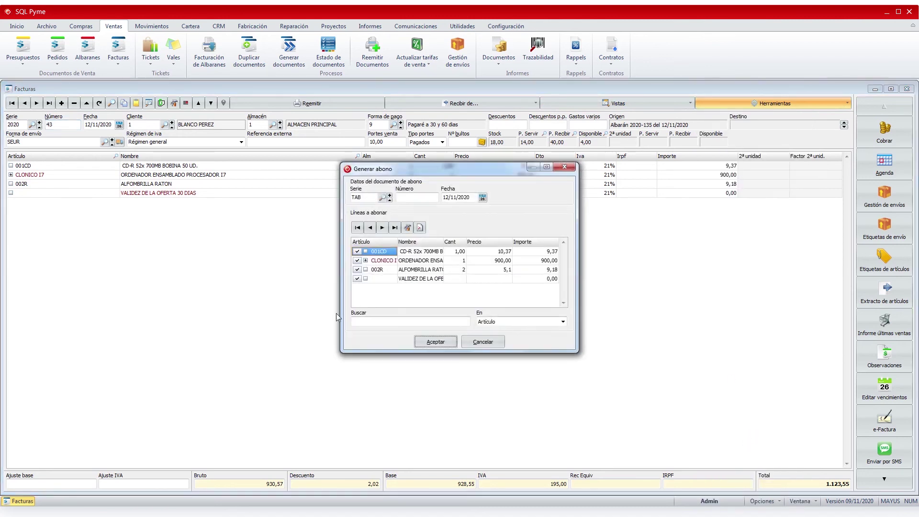
pyautogui.click(362, 198)
pyautogui.click(442, 341)
pyautogui.click(469, 277)
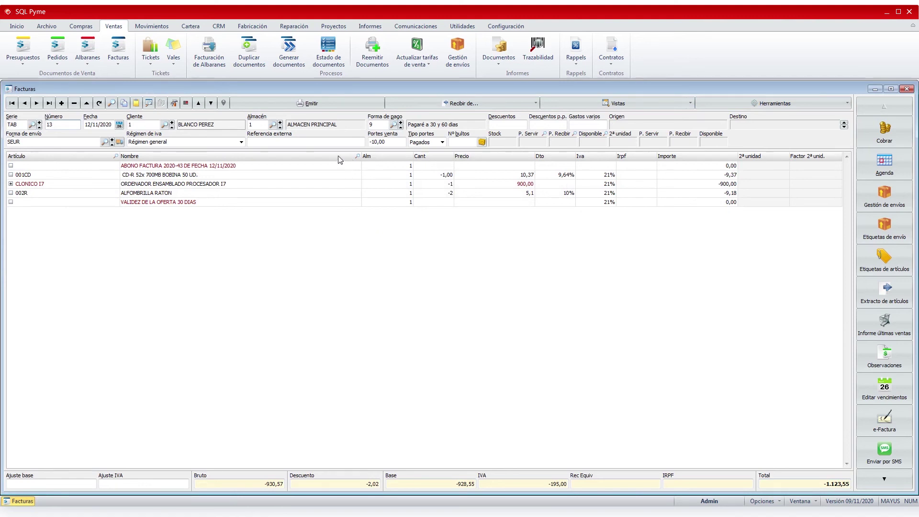
# Issue the credit note with payment method 9, Pagaré a 30 y 60 dias, and close the issued document and the invoices window.
pyautogui.click(315, 103)
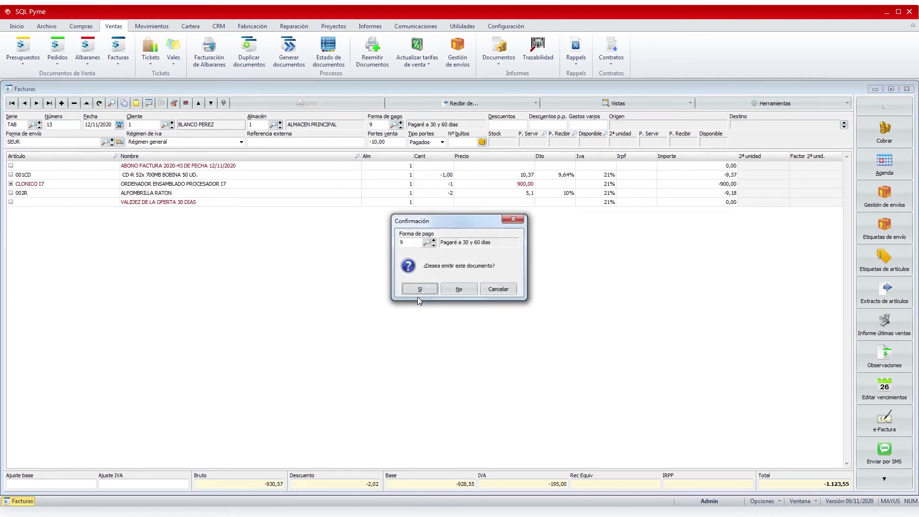
pyautogui.click(426, 293)
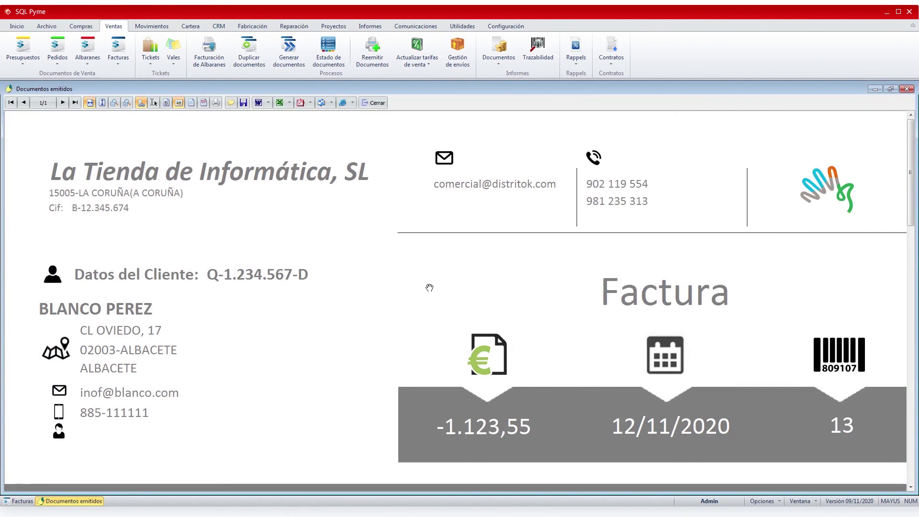
pyautogui.click(374, 102)
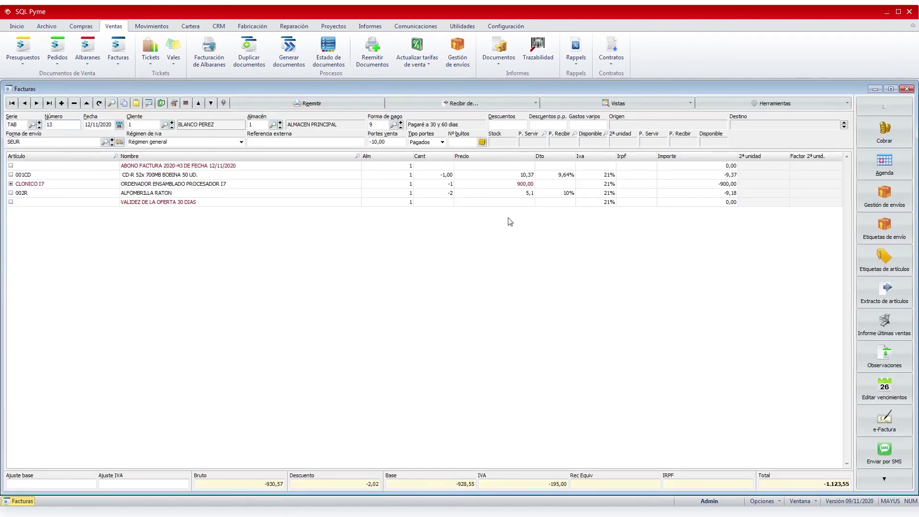
pyautogui.click(906, 89)
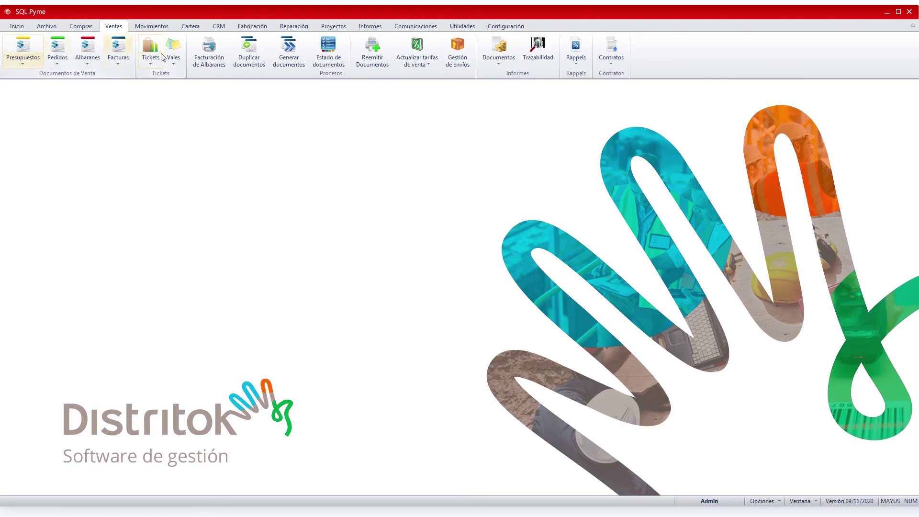
# Open batch invoicing of delivery notes and restrict it to dates from 01/11/2020 to 30/11/2020.
pyautogui.click(213, 49)
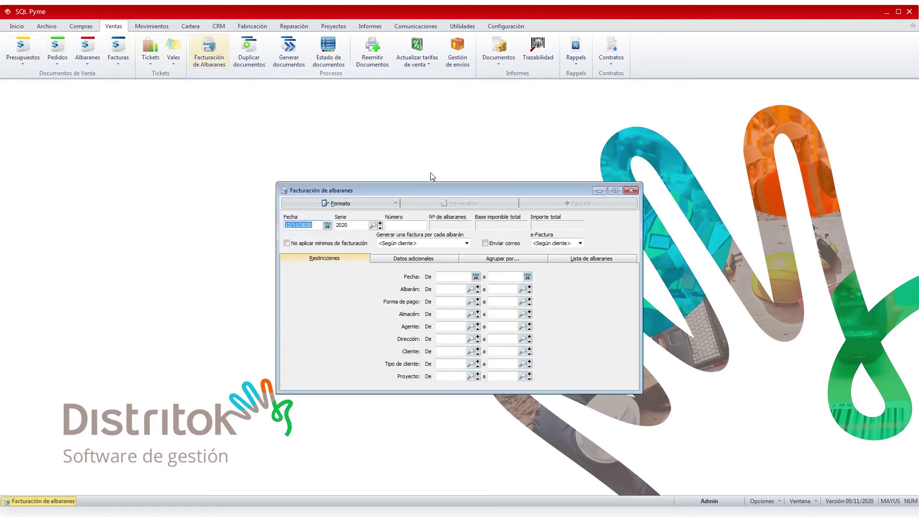
pyautogui.moveTo(434, 189); pyautogui.dragTo(400, 135)
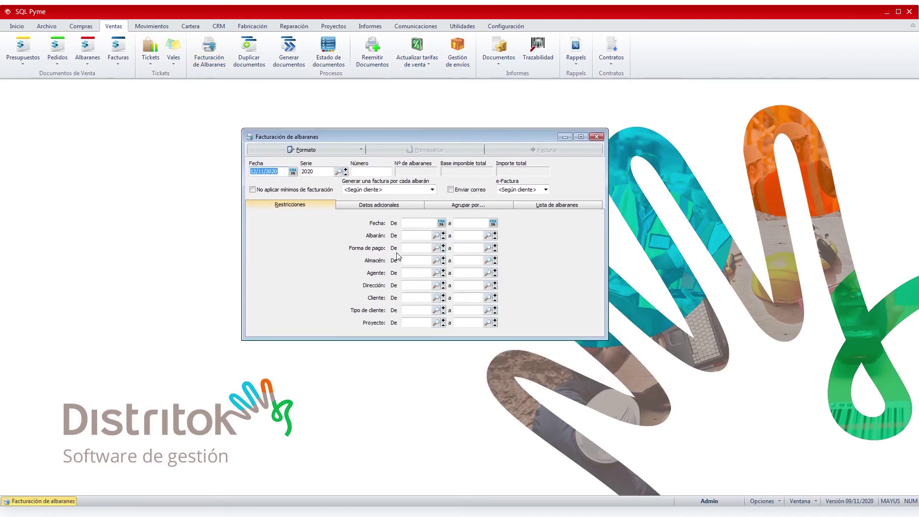
pyautogui.click(422, 223)
pyautogui.write('0111')
pyautogui.press('Tab')
pyautogui.write('3011')
pyautogui.press('Tab')
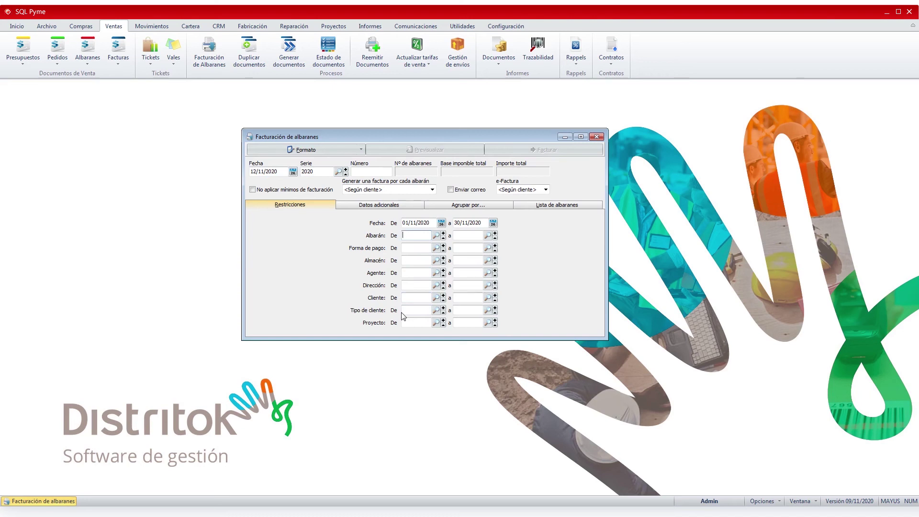
# Check the grouping options, preview the billing report for all listed delivery notes, and close the batch invoicing window without invoicing.
pyautogui.click(495, 205)
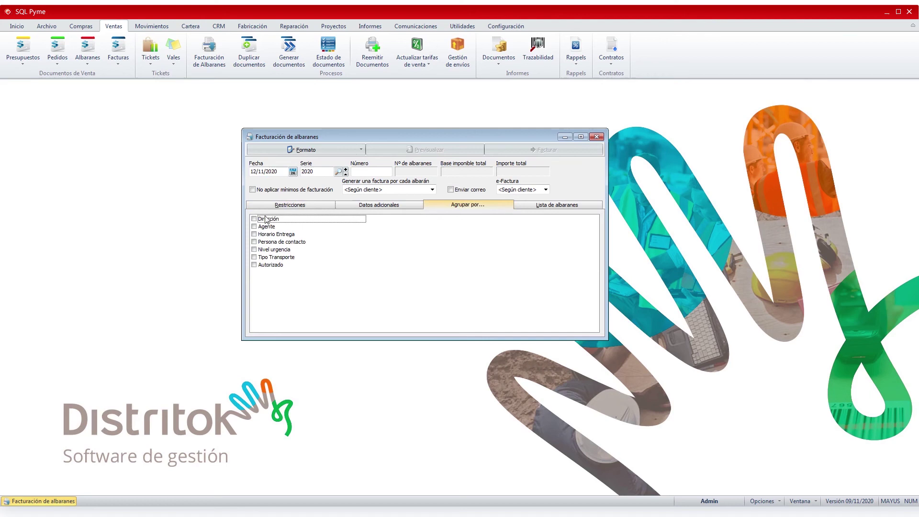
pyautogui.click(566, 211)
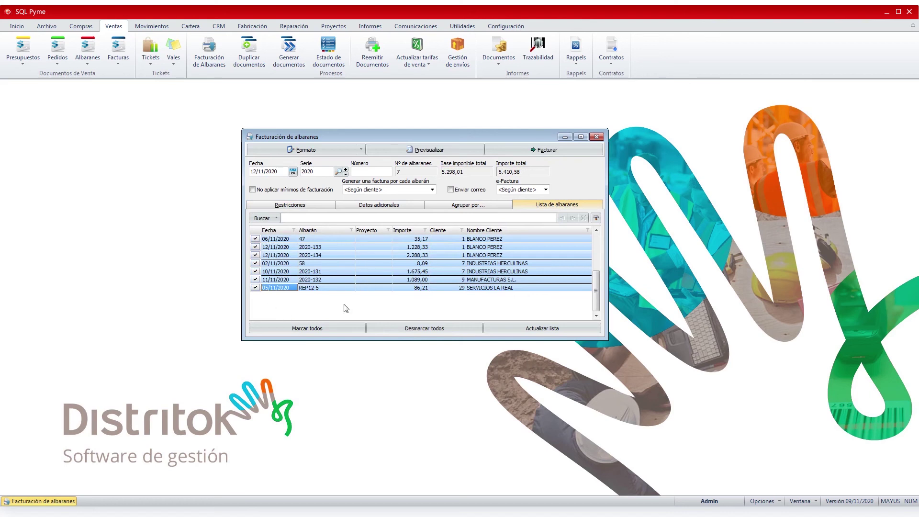
pyautogui.click(434, 152)
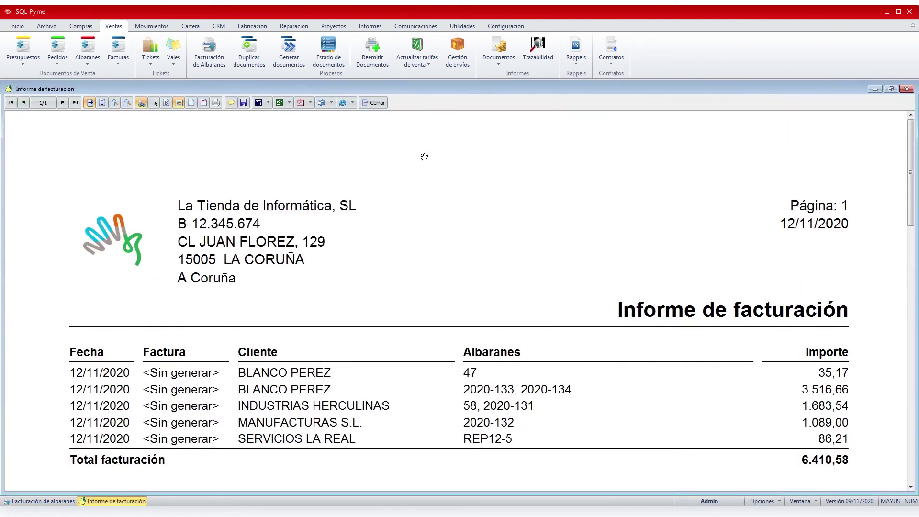
pyautogui.scroll(-2, 494, 212)
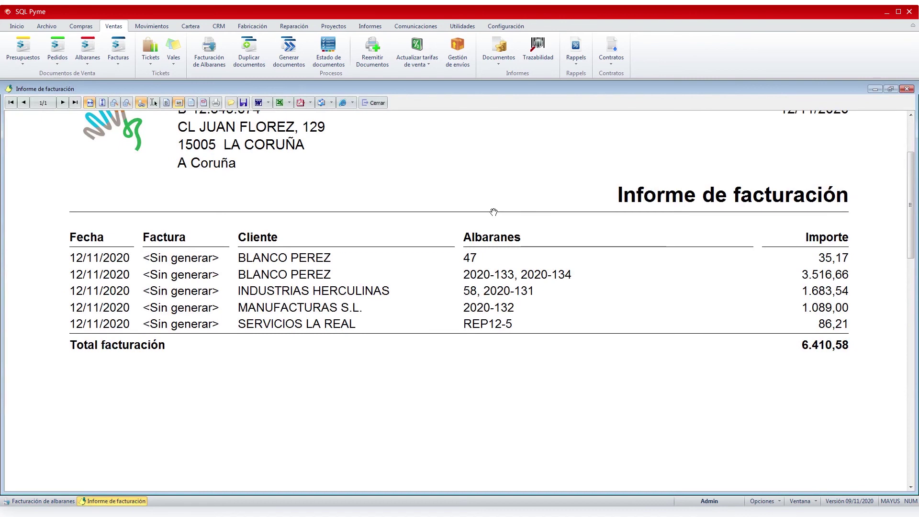
pyautogui.click(383, 102)
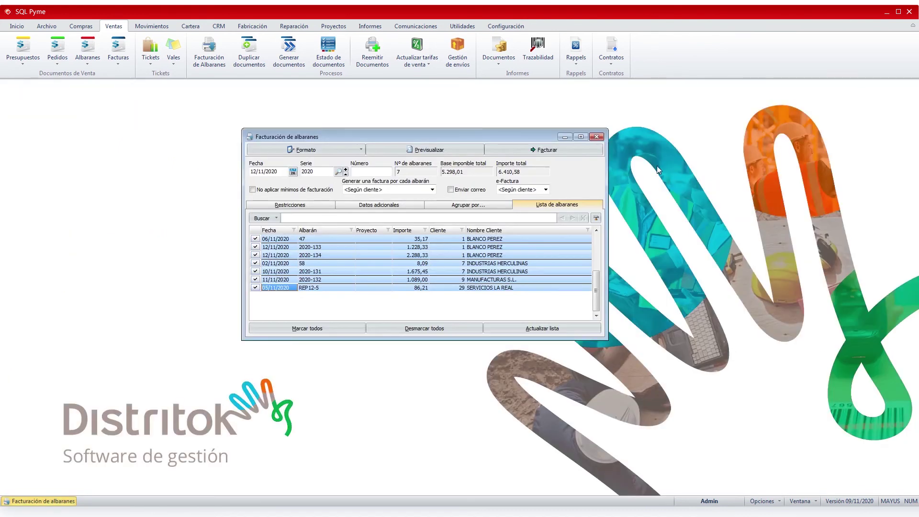
pyautogui.click(597, 137)
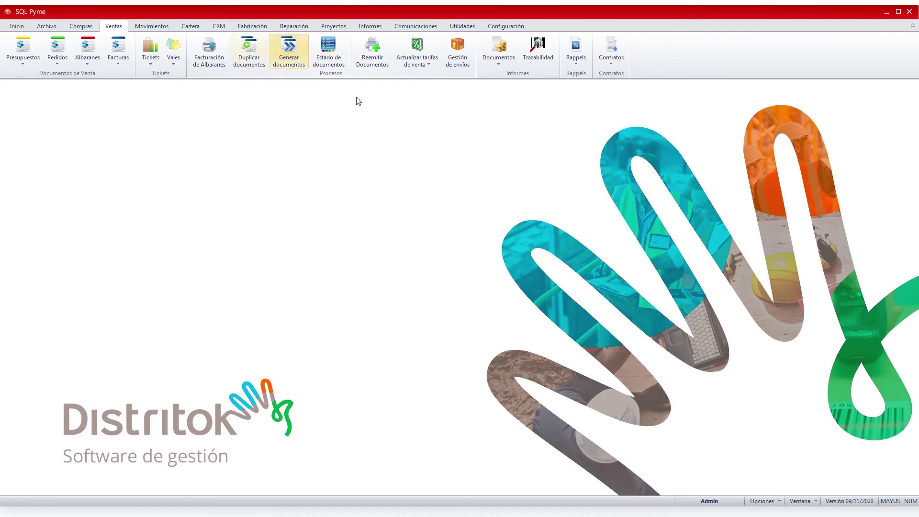
# Open the sales document status report for invoices and restrict its dates to 01/11/2020 through 30/11/2020.
pyautogui.click(327, 44)
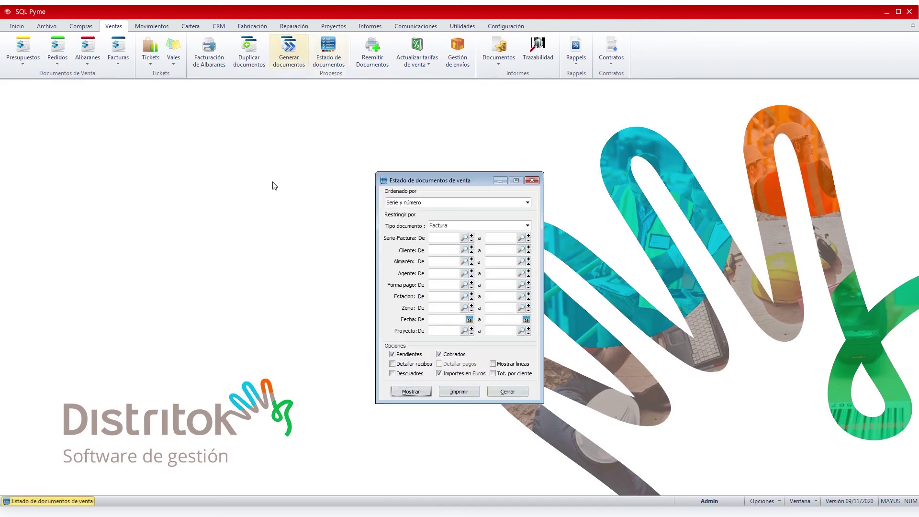
pyautogui.moveTo(433, 181); pyautogui.dragTo(412, 152)
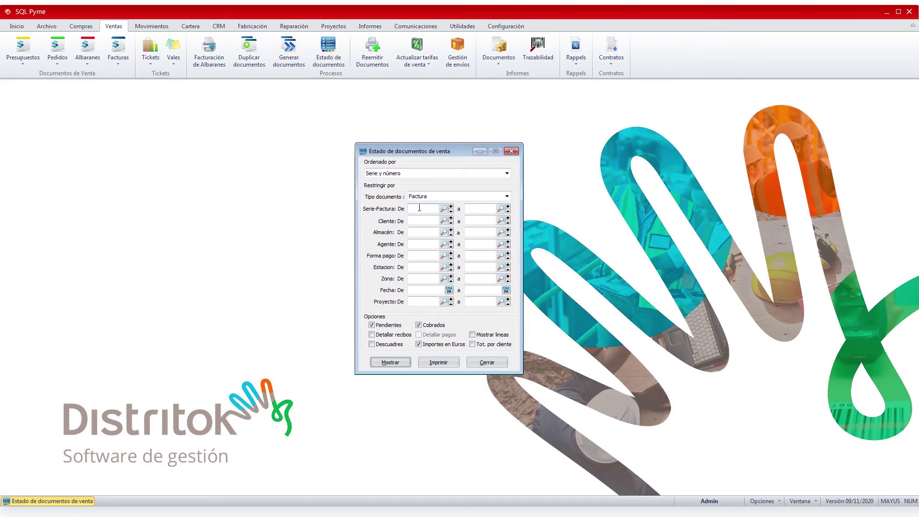
pyautogui.click(418, 290)
pyautogui.write('0111')
pyautogui.press('Tab')
pyautogui.write('3011')
pyautogui.press('Tab')
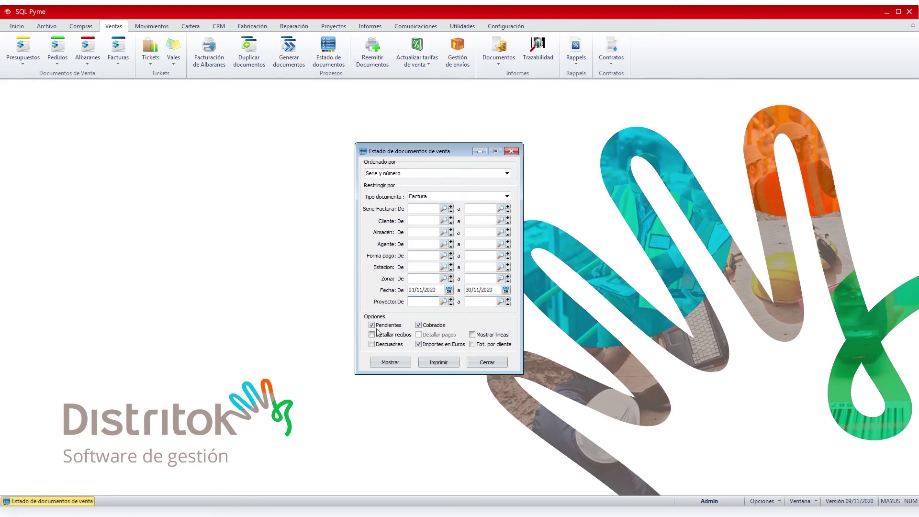
# Exclude collected invoices from the status report, view the pending invoices, and close the report.
pyautogui.click(424, 326)
pyautogui.click(389, 337)
pyautogui.click(397, 364)
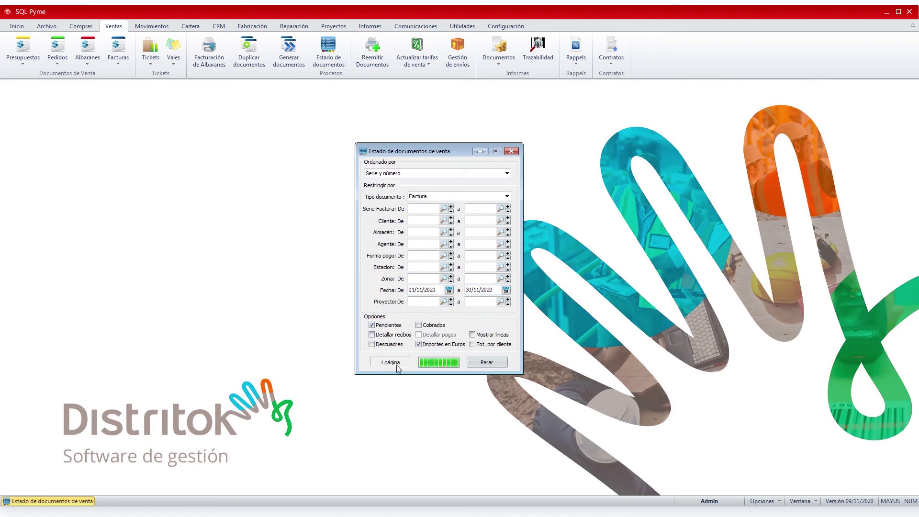
pyautogui.scroll(-3, 464, 249)
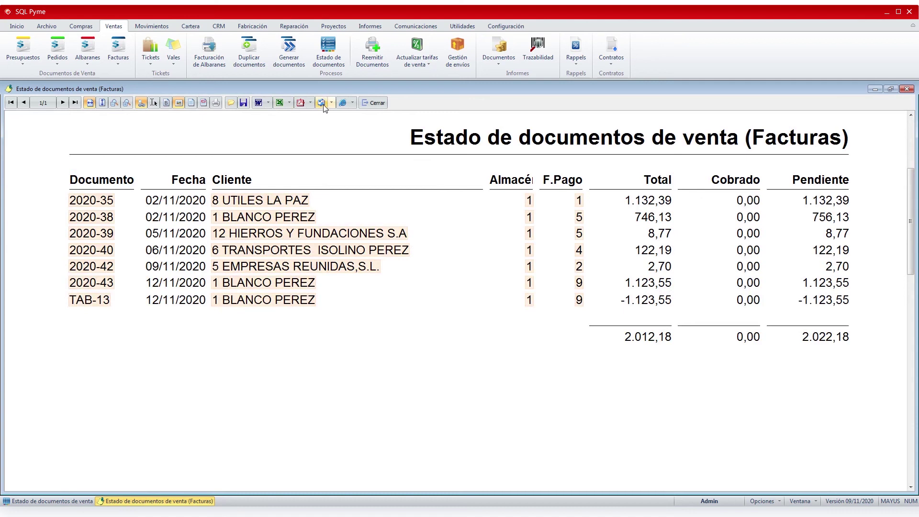
pyautogui.click(373, 102)
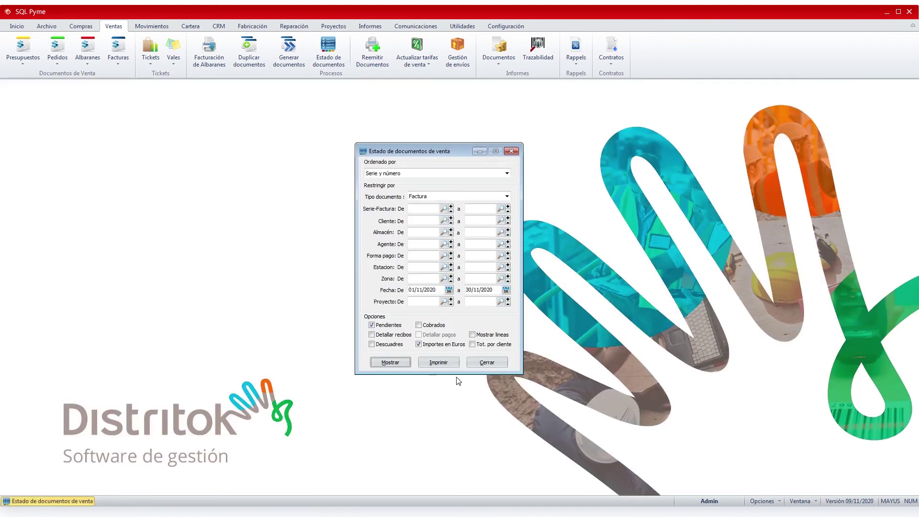
# View the pending invoices ordered by Cliente, fecha with totals per customer, and close the report and its settings window.
pyautogui.click(483, 345)
pyautogui.click(506, 173)
pyautogui.click(427, 229)
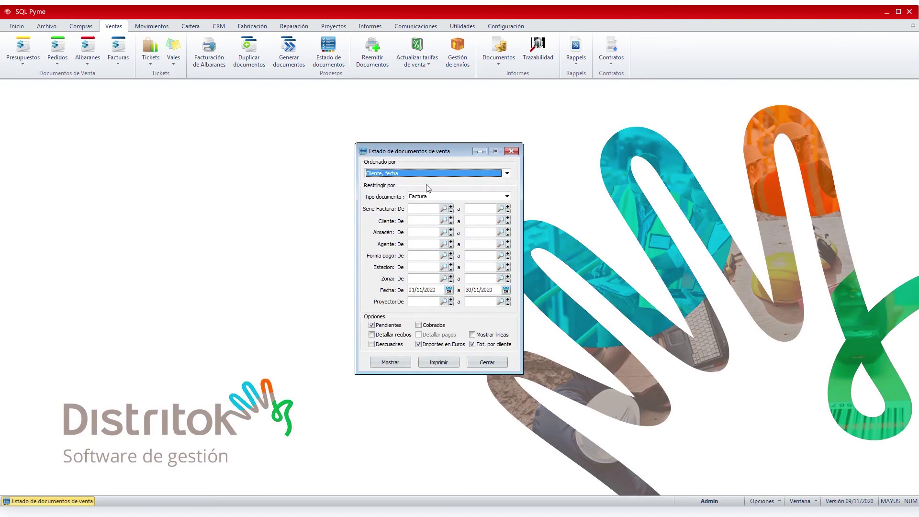
pyautogui.click(390, 362)
pyautogui.scroll(-3, 399, 373)
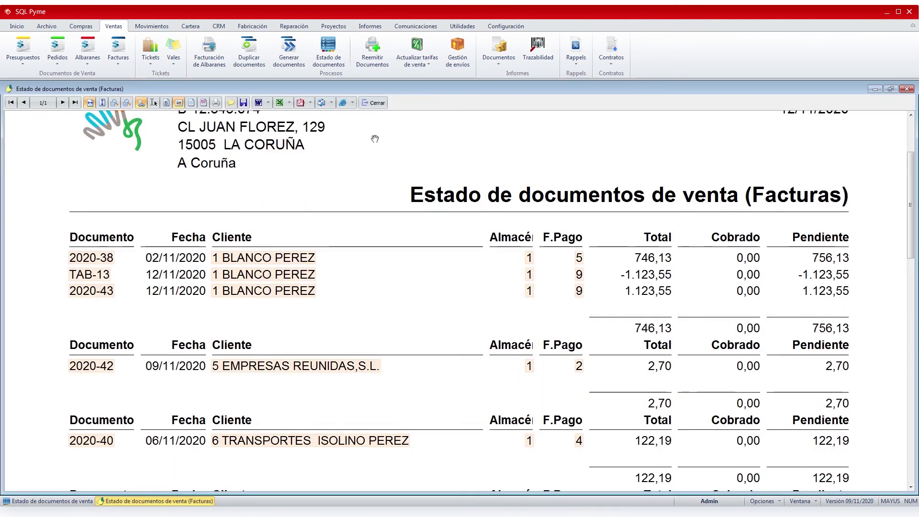
pyautogui.click(373, 102)
pyautogui.click(486, 363)
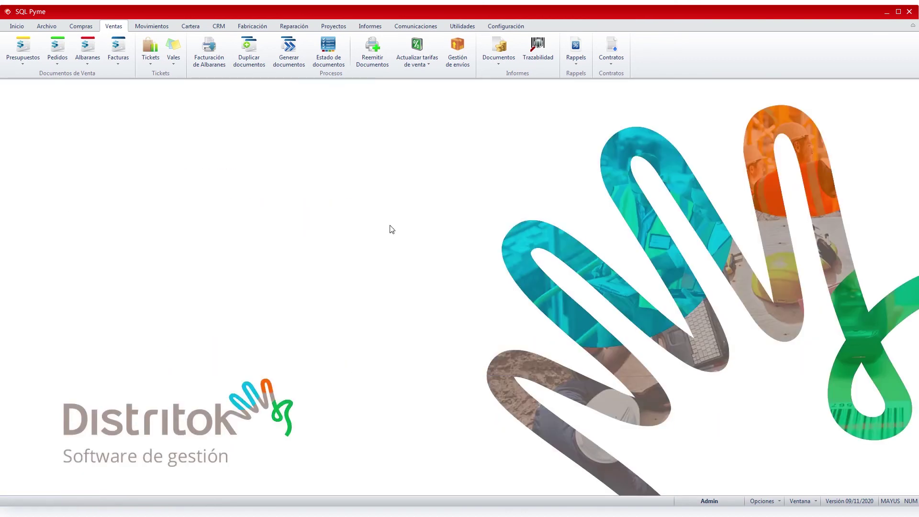
# Open document reissue and set the document type to Albaranes, ordered by Zona y Orden de reparto.
pyautogui.click(375, 53)
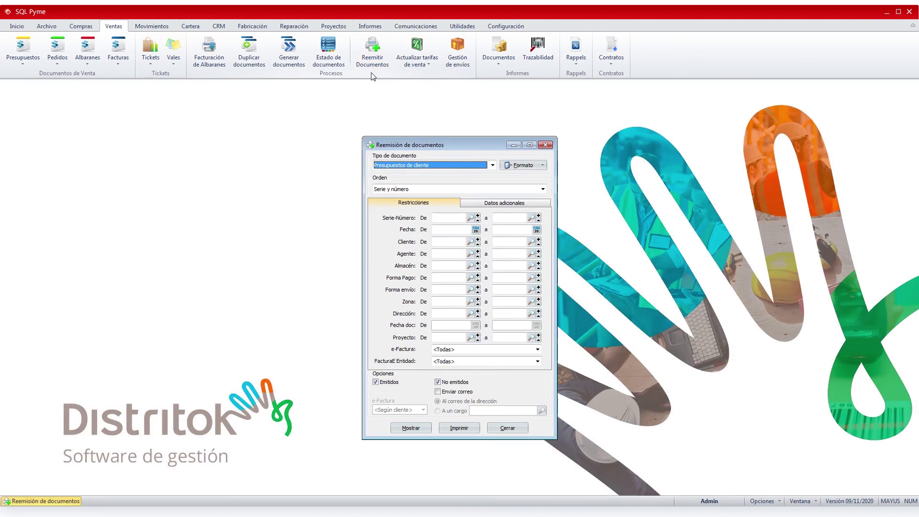
pyautogui.click(492, 165)
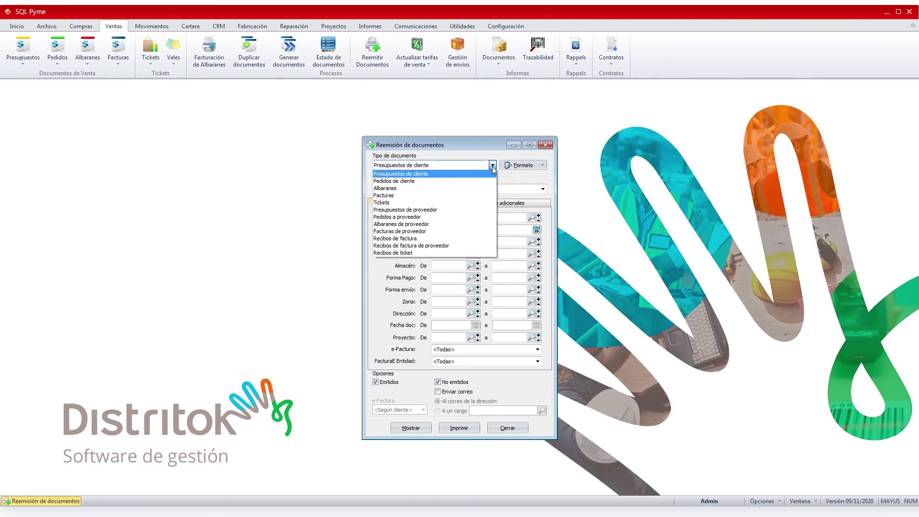
pyautogui.click(390, 188)
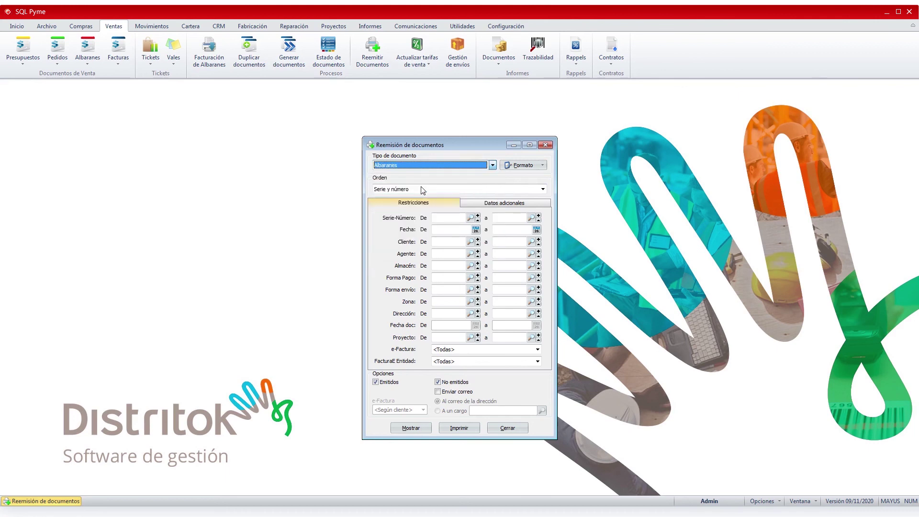
pyautogui.click(543, 189)
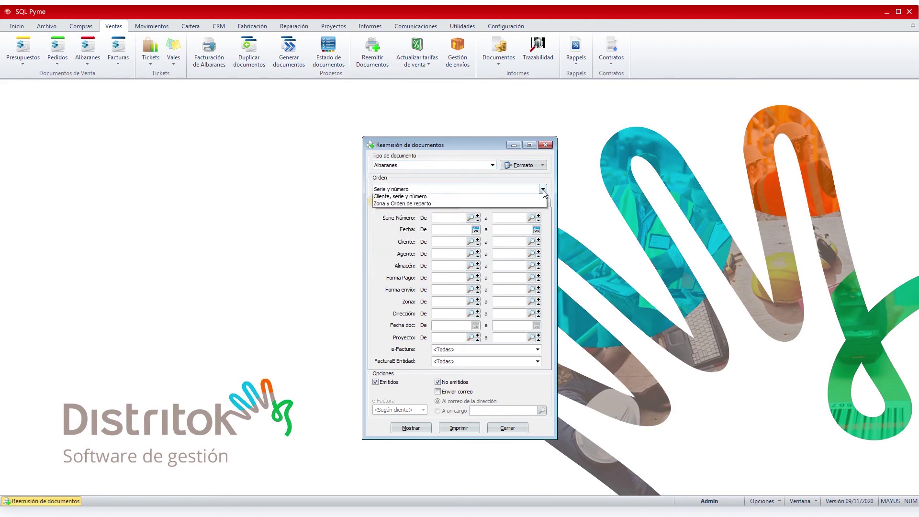
pyautogui.click(408, 220)
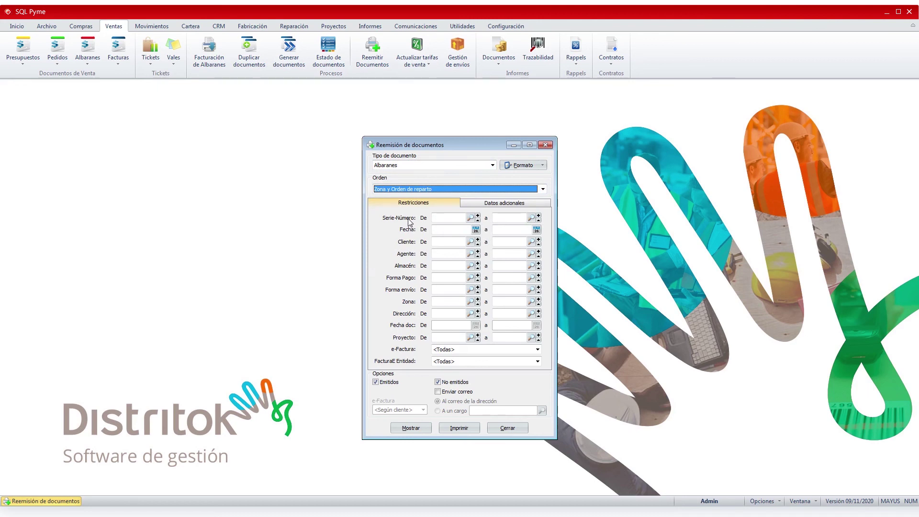
# Restrict the delivery note reissue to agent 1 and dates from 01/11/2020 to 30/11/2020.
pyautogui.click(441, 253)
pyautogui.write('1')
pyautogui.click(505, 253)
pyautogui.write('1')
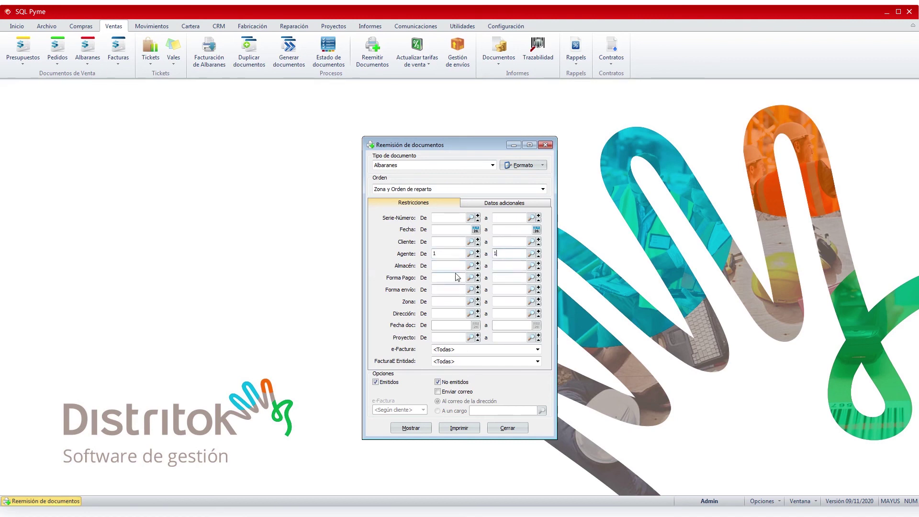
pyautogui.click(444, 229)
pyautogui.write('01')
pyautogui.write('/11/2020')
pyautogui.press('Tab')
pyautogui.write('30/11/2020')
pyautogui.press('Tab')
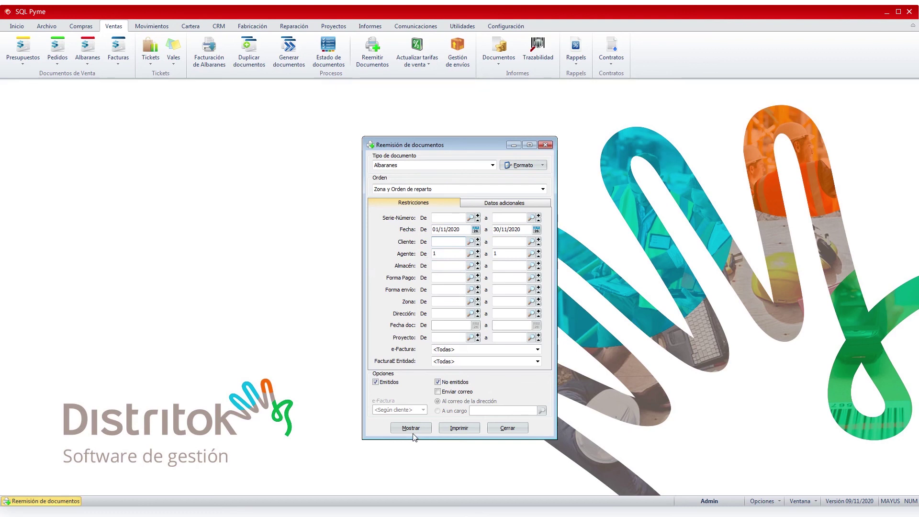
# Set the reissue to Facturas with e-mail sending to the address's mail, and close the window without reissuing.
pyautogui.click(492, 166)
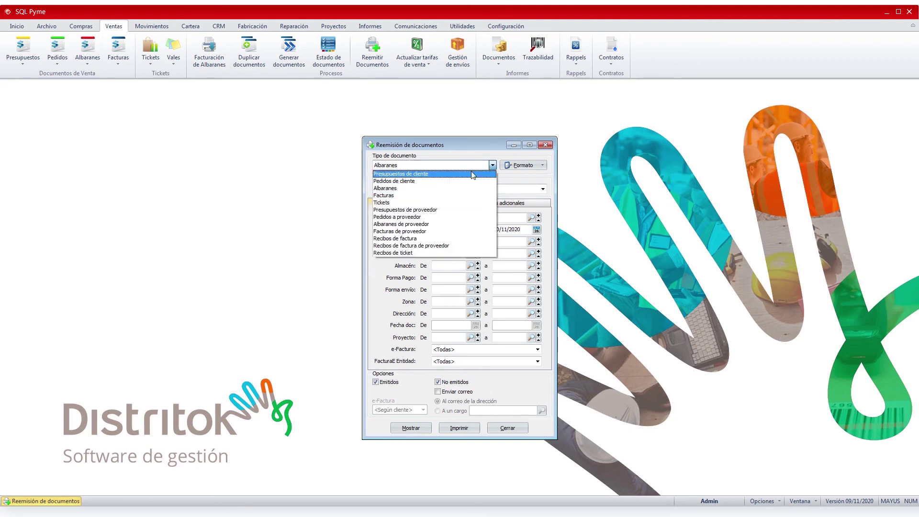
pyautogui.click(447, 195)
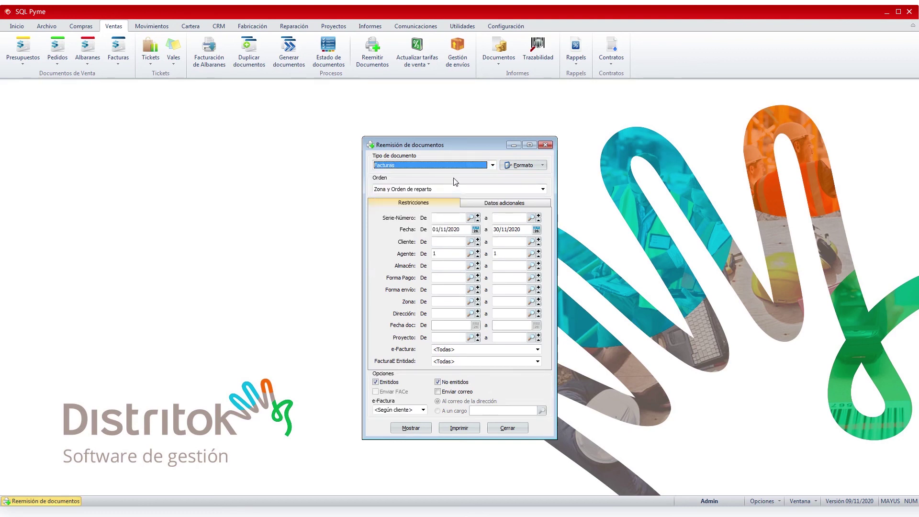
pyautogui.click(443, 393)
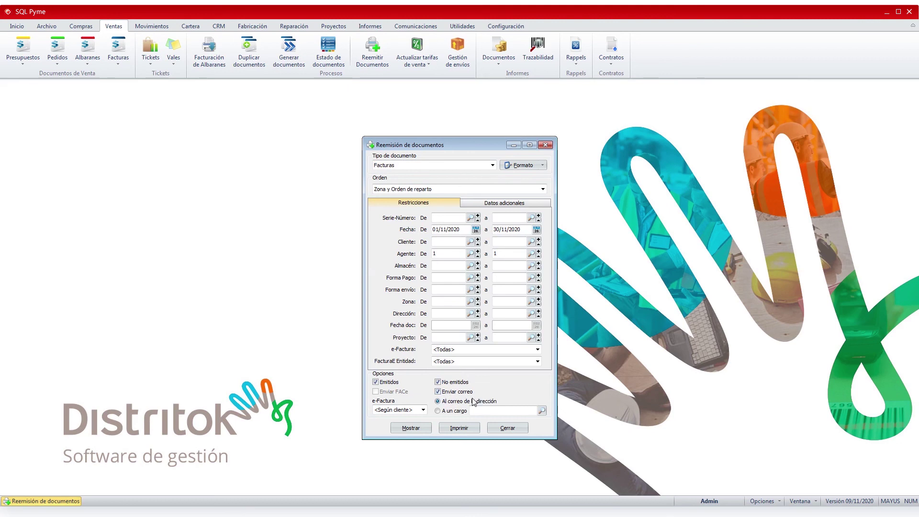
pyautogui.click(515, 427)
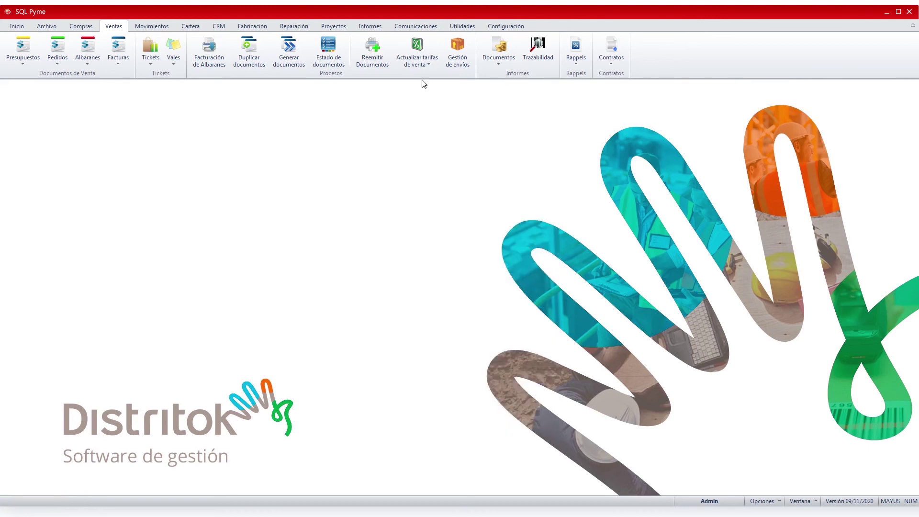